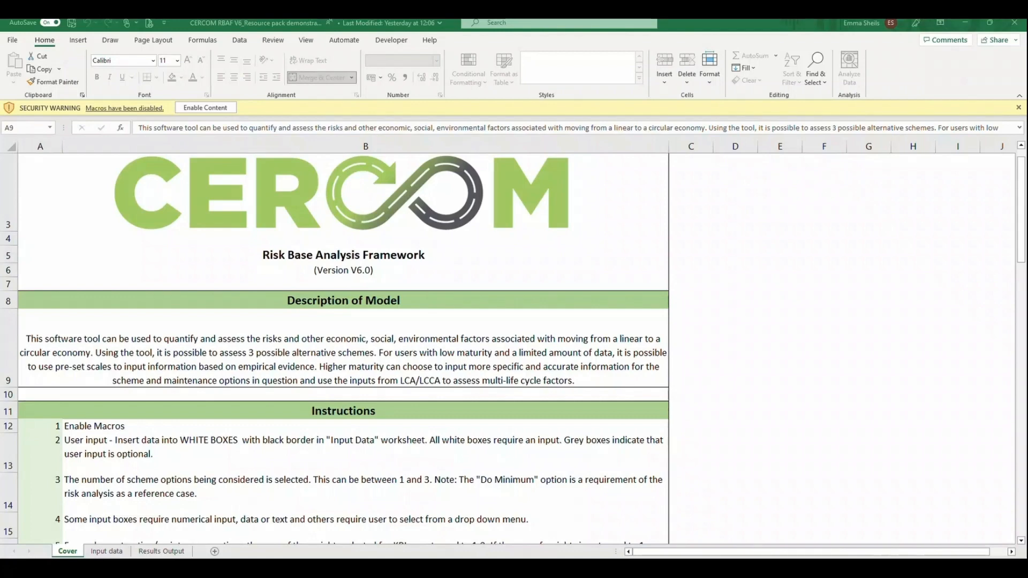
Enable the workbook's macros and make the file a trusted document.
click(343, 349)
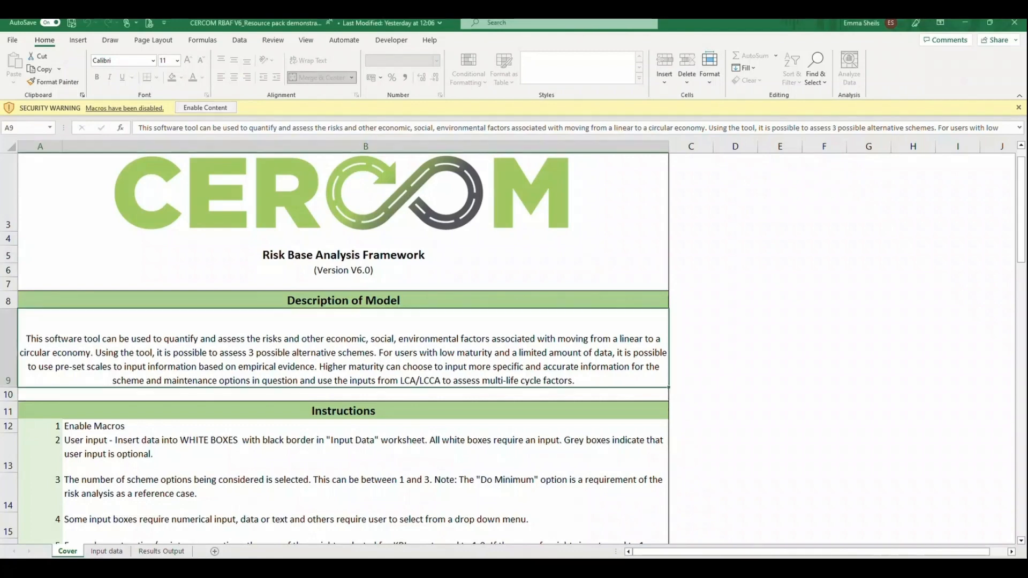
click(205, 108)
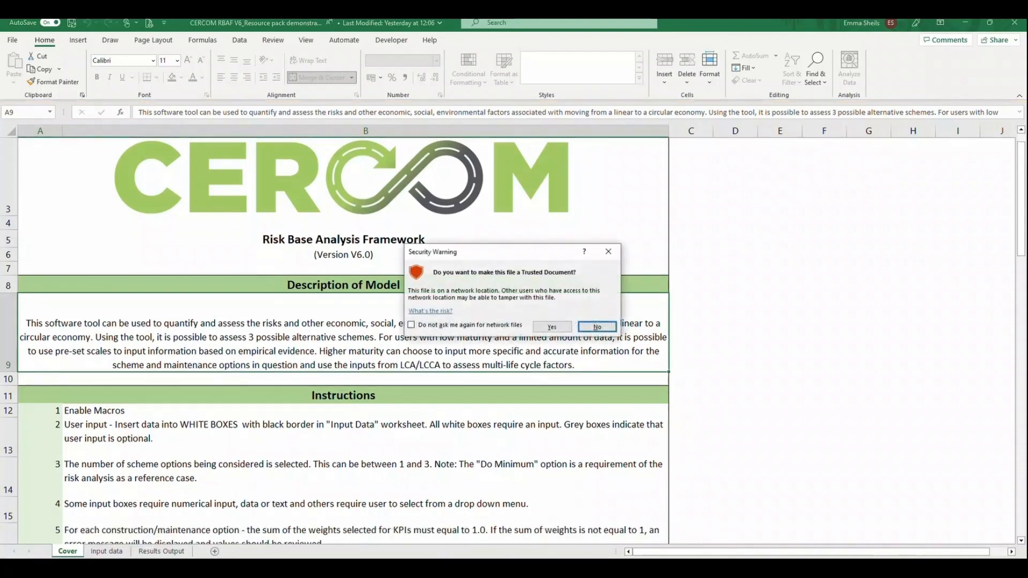
click(552, 327)
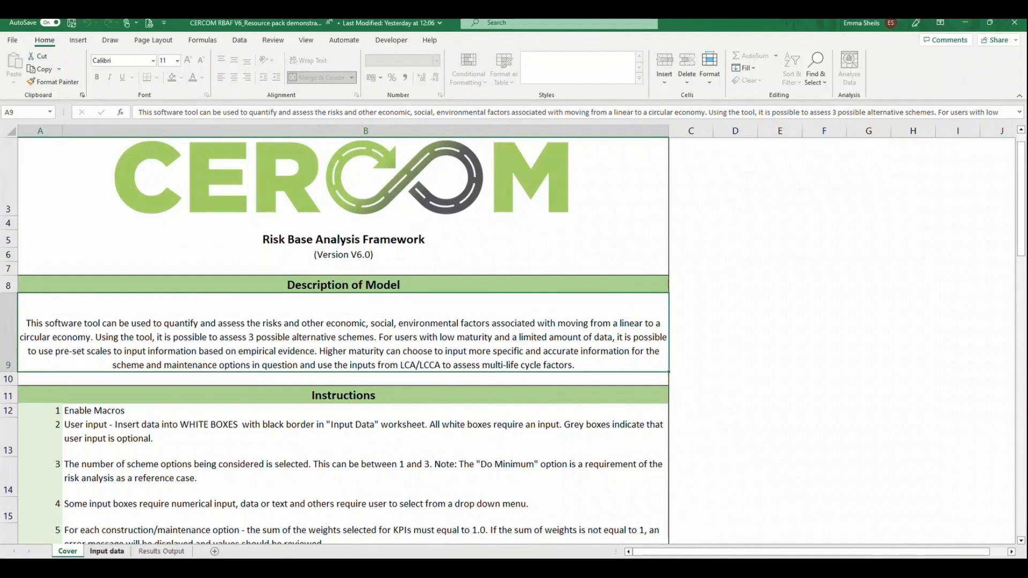
Look over the Input data and Results Output sheets, and read the Cover sheet's instructions, KPI scales, assumptions and results notes.
click(107, 552)
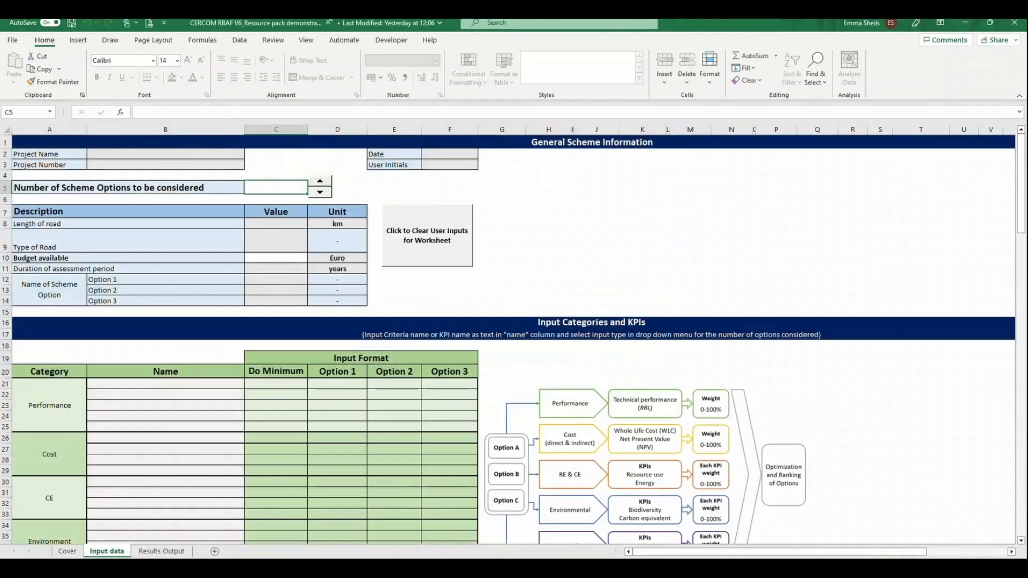
click(161, 551)
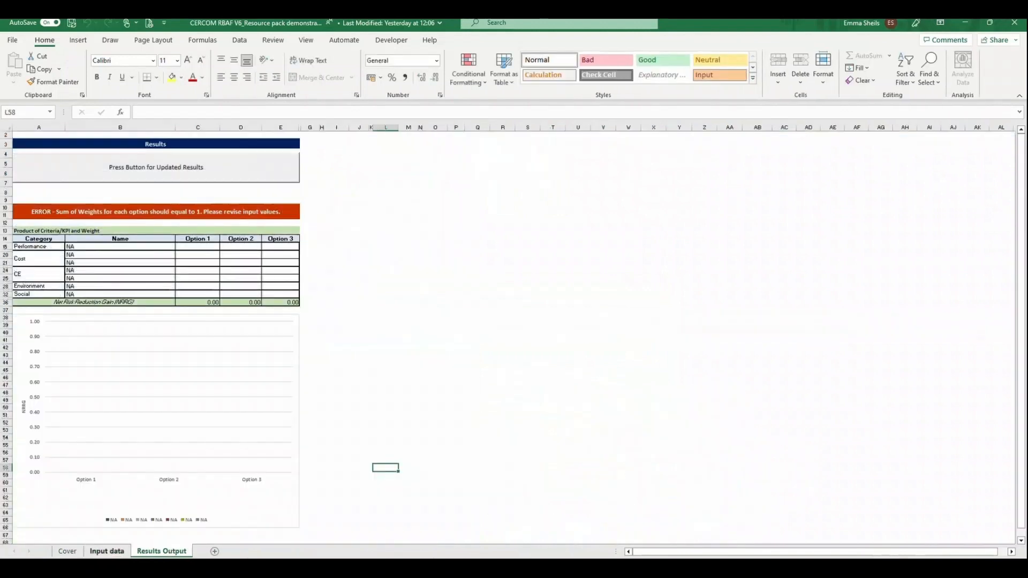
click(68, 552)
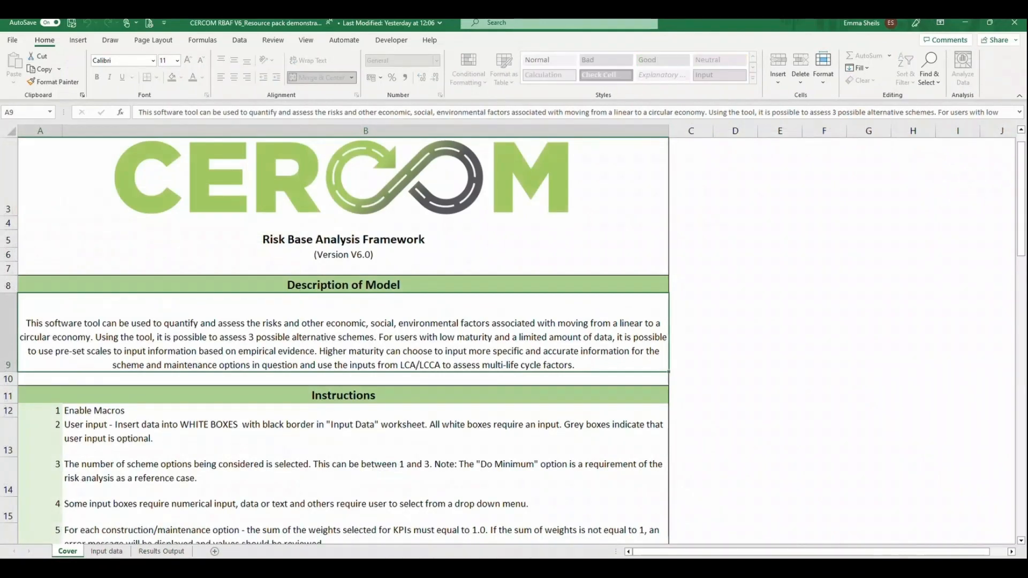
scroll(343, 338, down, 2)
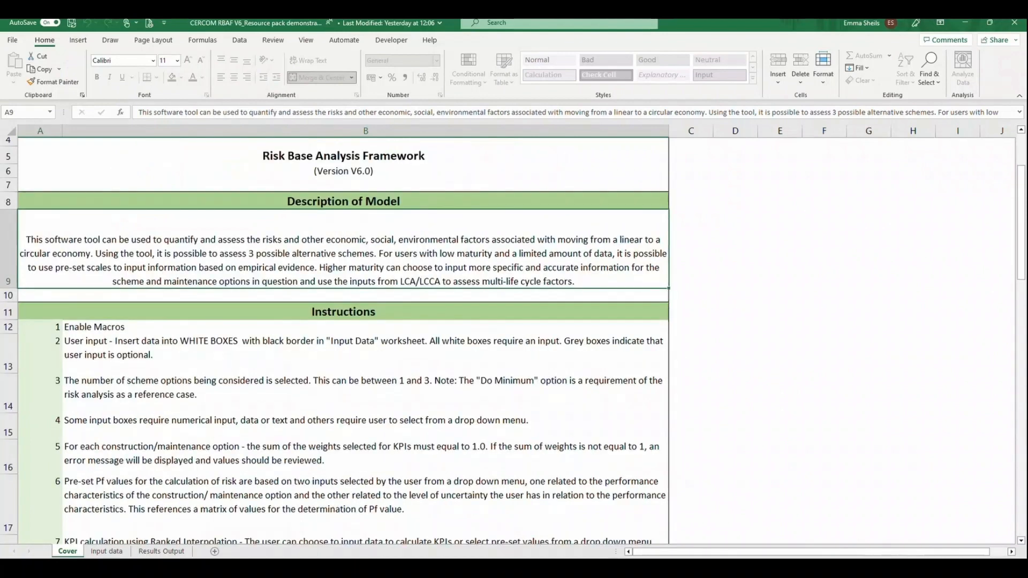
scroll(343, 337, down, 3)
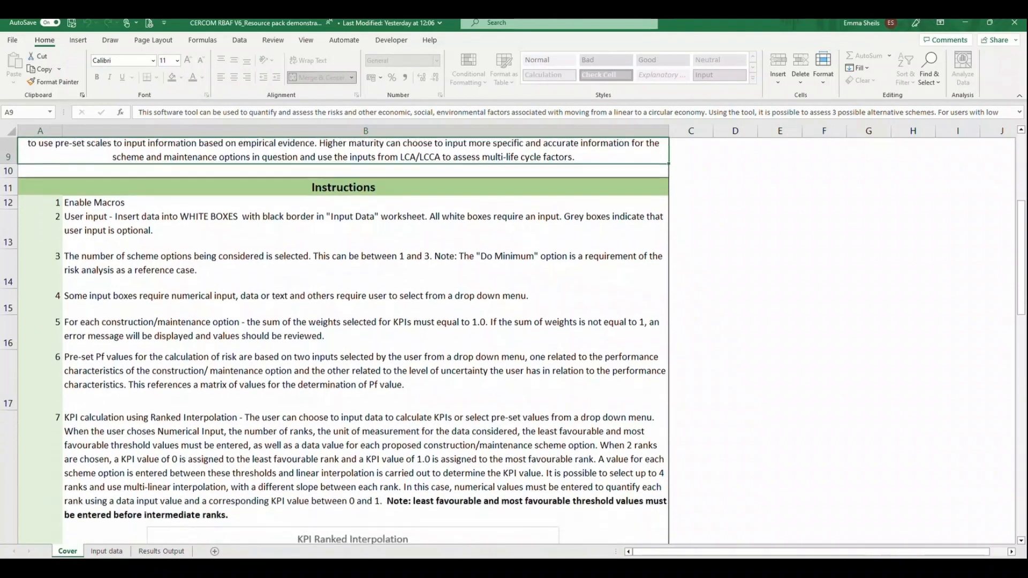
scroll(343, 337, down, 4)
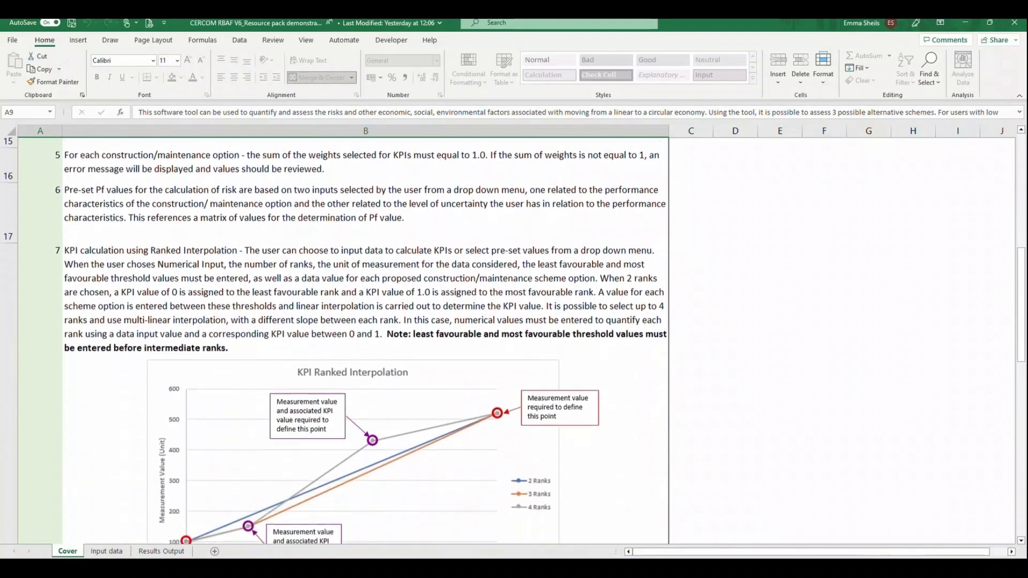
scroll(343, 338, down, 6)
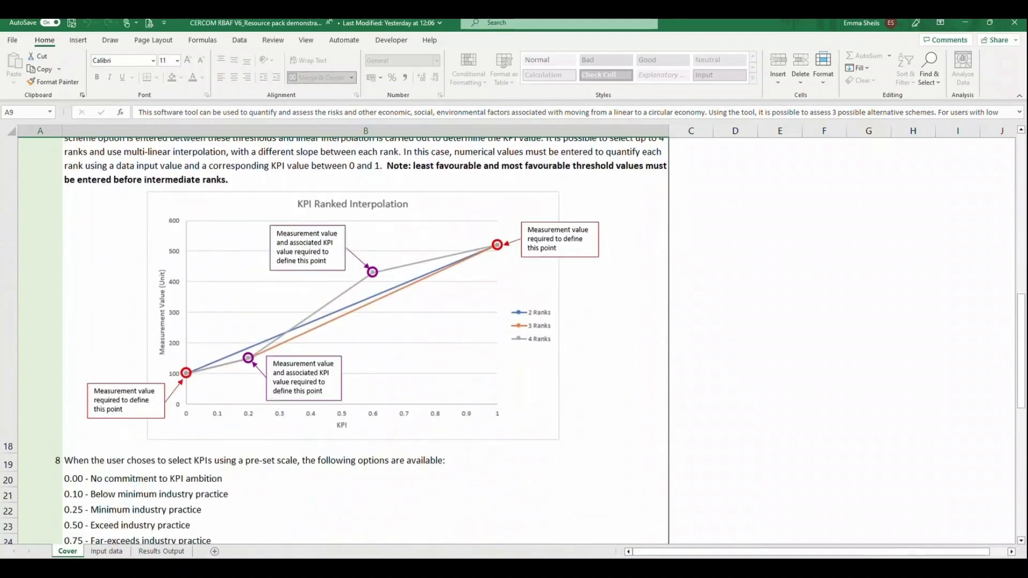
scroll(343, 337, down, 6)
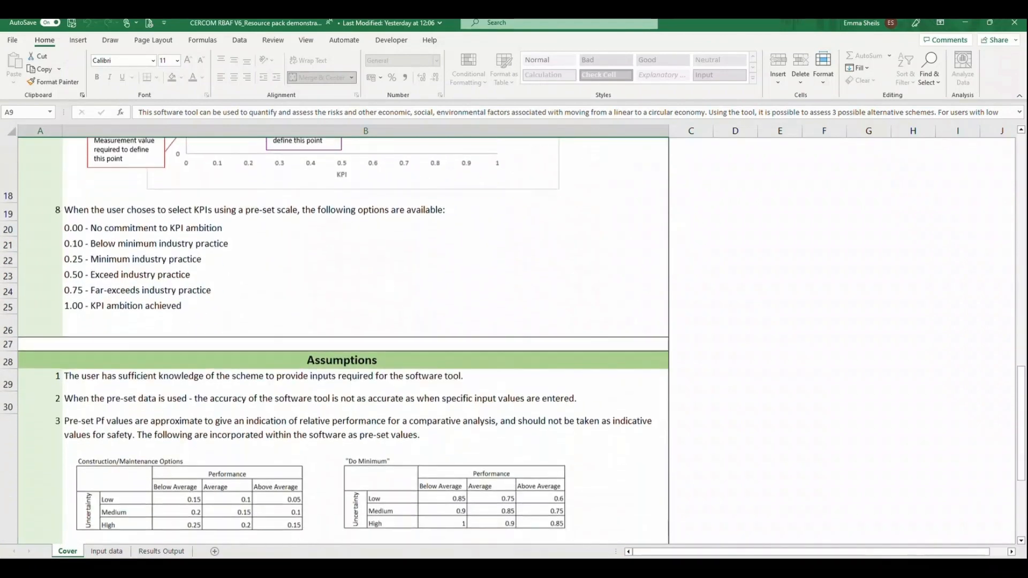
scroll(343, 338, down, 4)
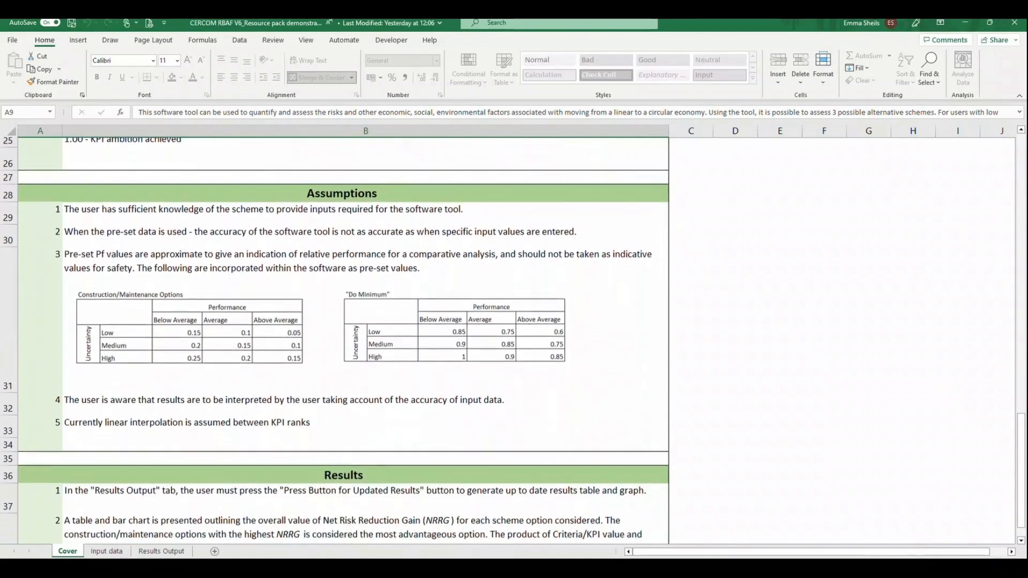
scroll(343, 337, down, 1)
scroll(343, 338, up, 17)
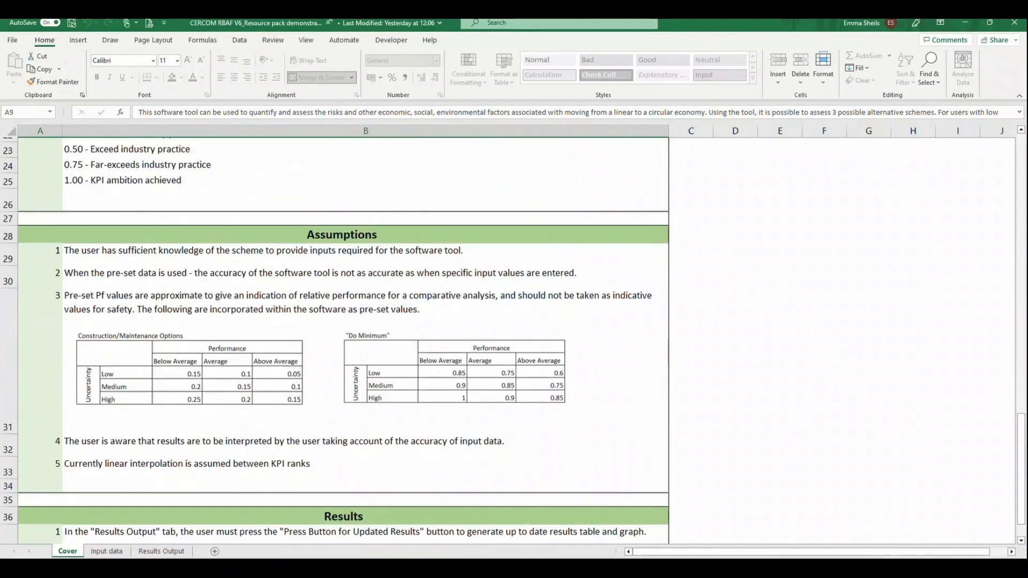
scroll(343, 338, up, 10)
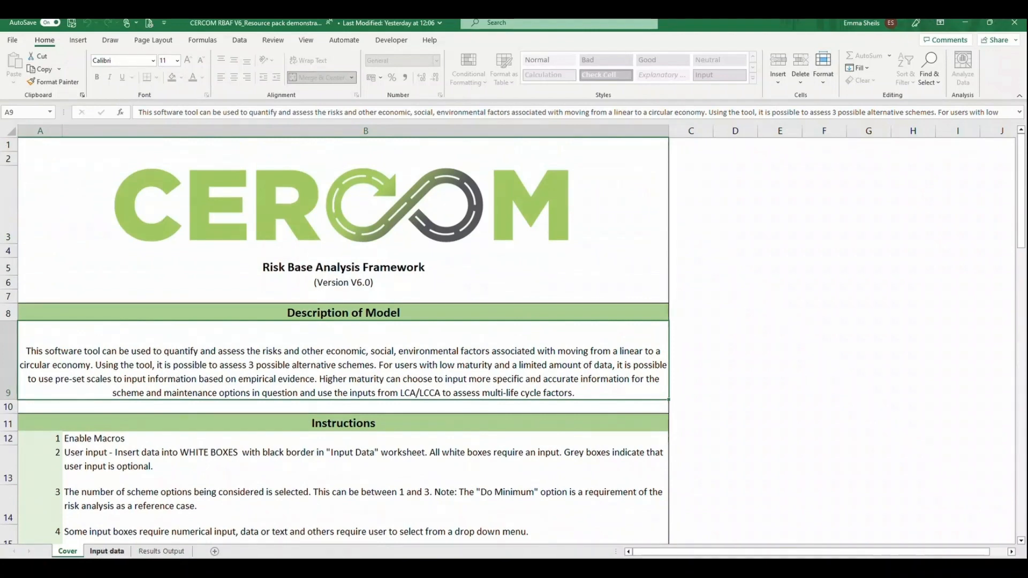
Open the Input data sheet and examine the optional grey fields and the number of scheme options field under General Scheme Information.
click(107, 551)
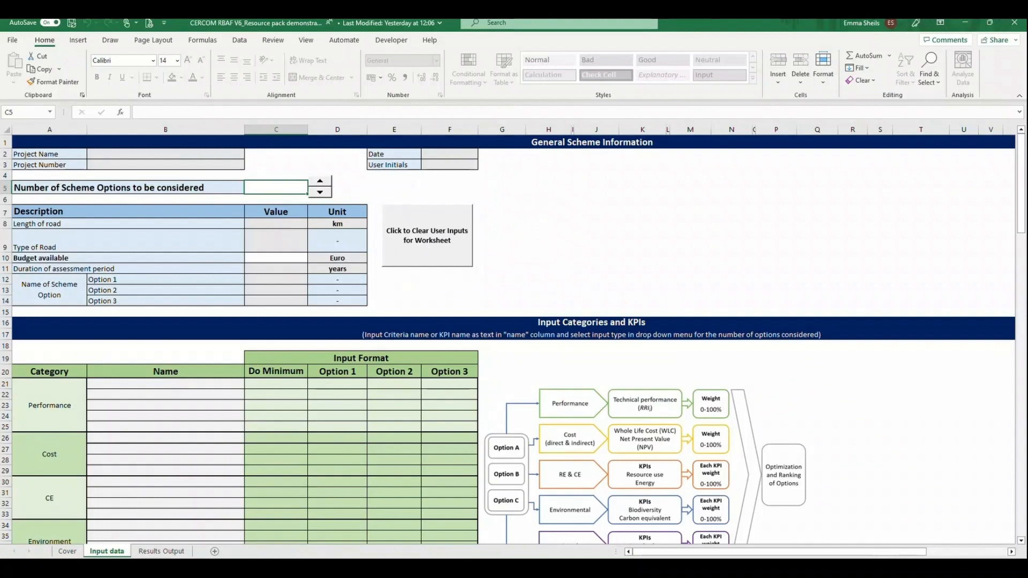
click(165, 154)
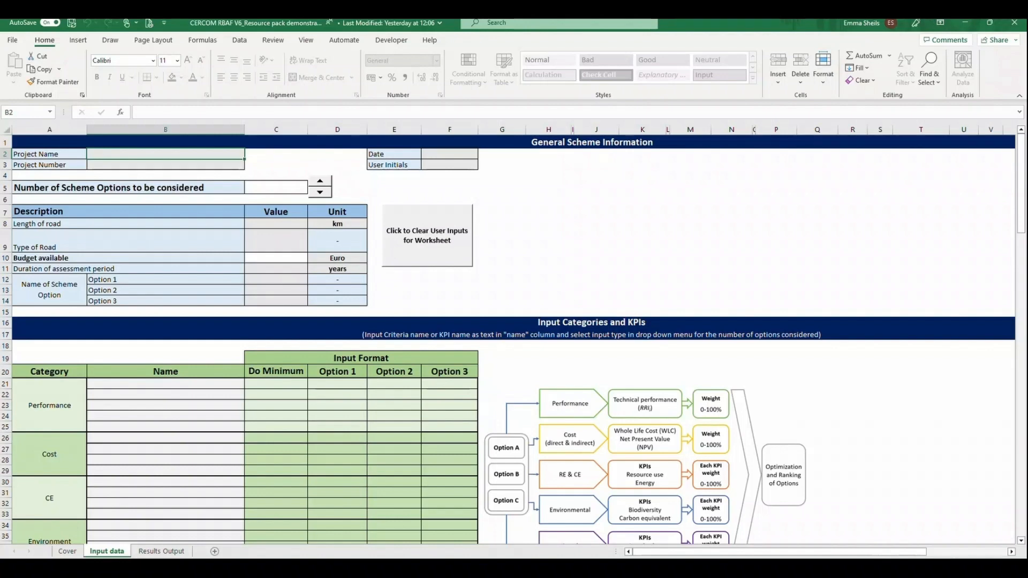
drag(166, 153, 166, 164)
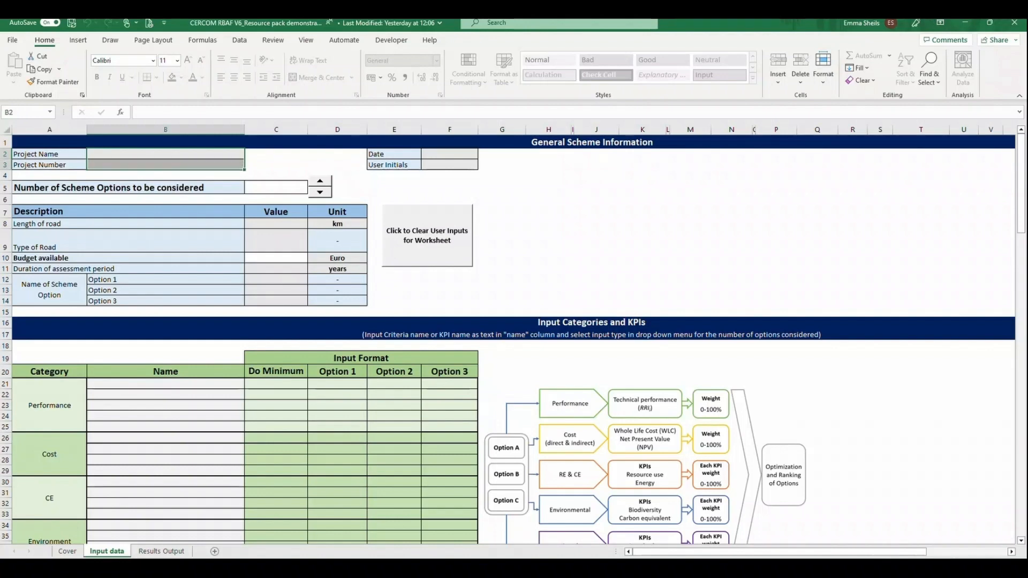
drag(276, 223, 275, 301)
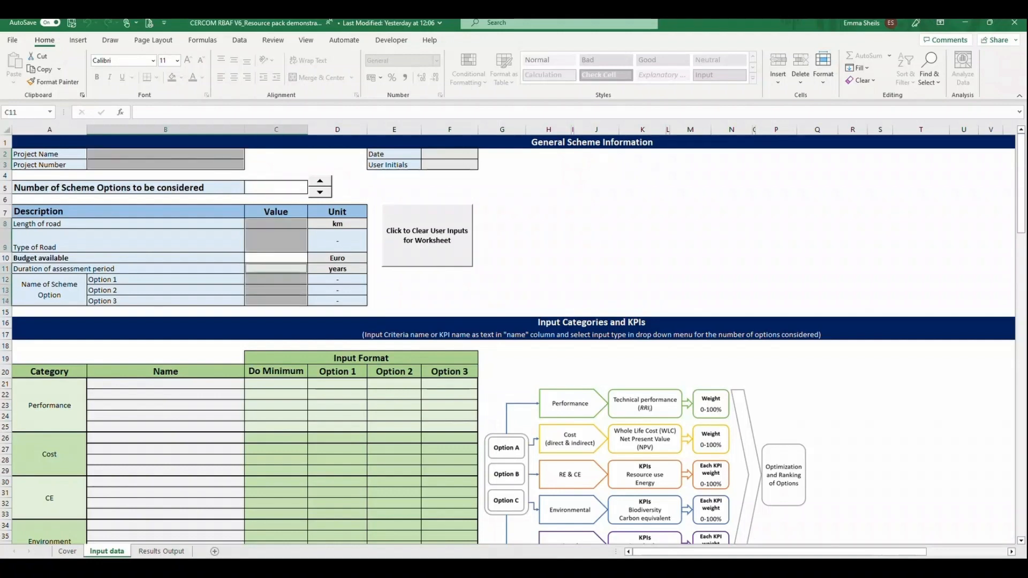
click(275, 187)
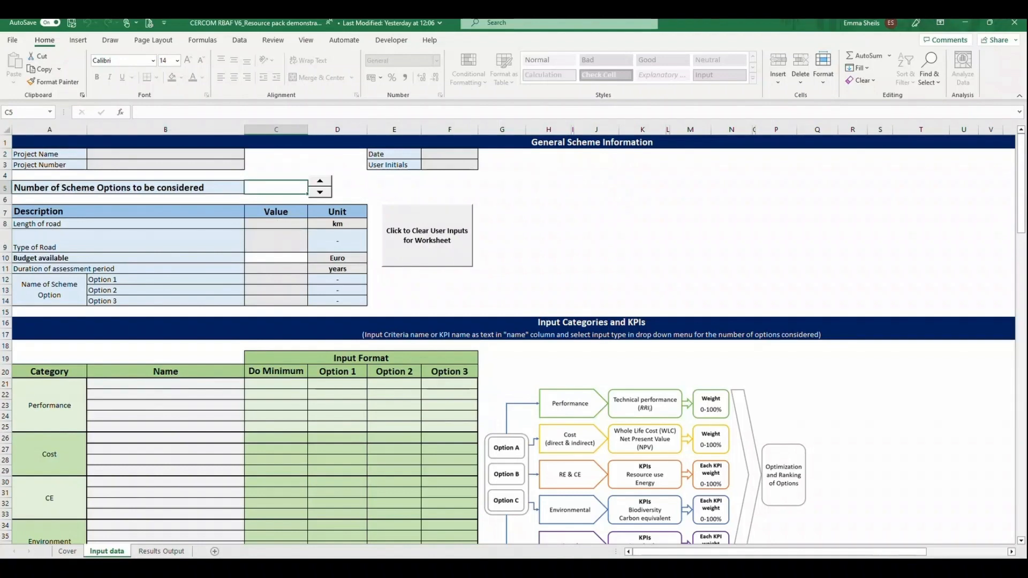
Enter "Example project" as the project name and "xx.xxx" as the project number.
click(165, 154)
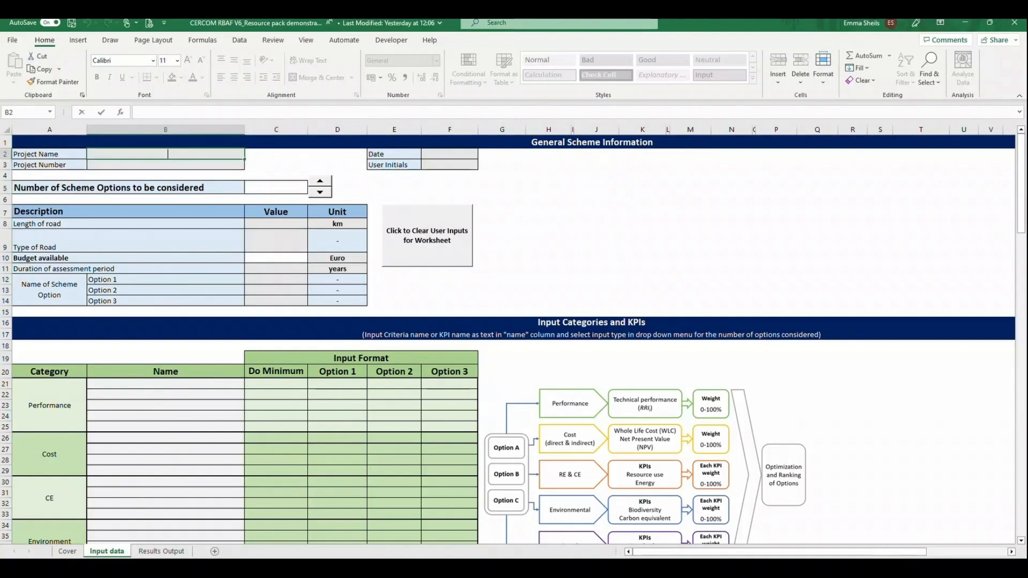
text(Exampl)
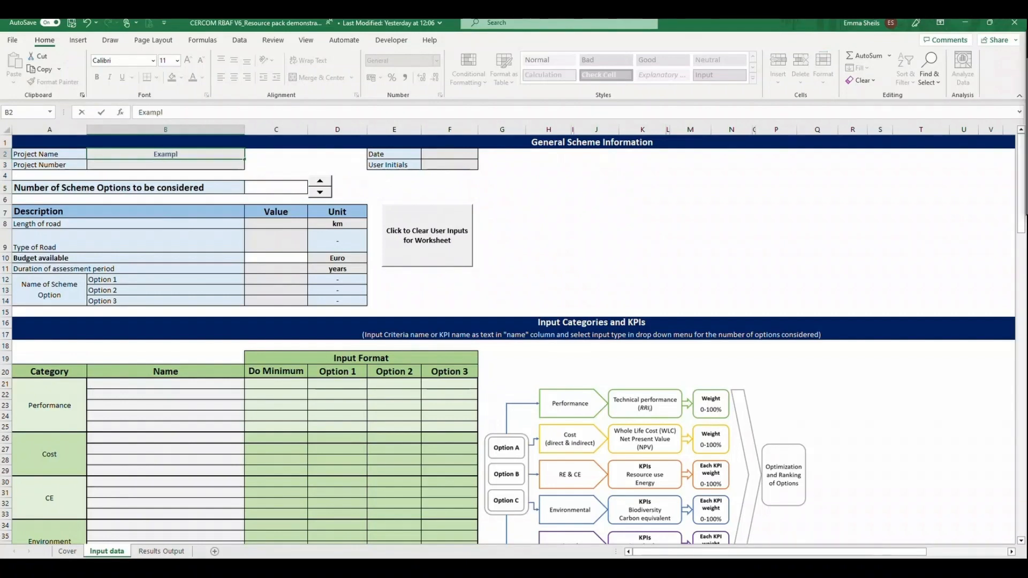
text(e proje)
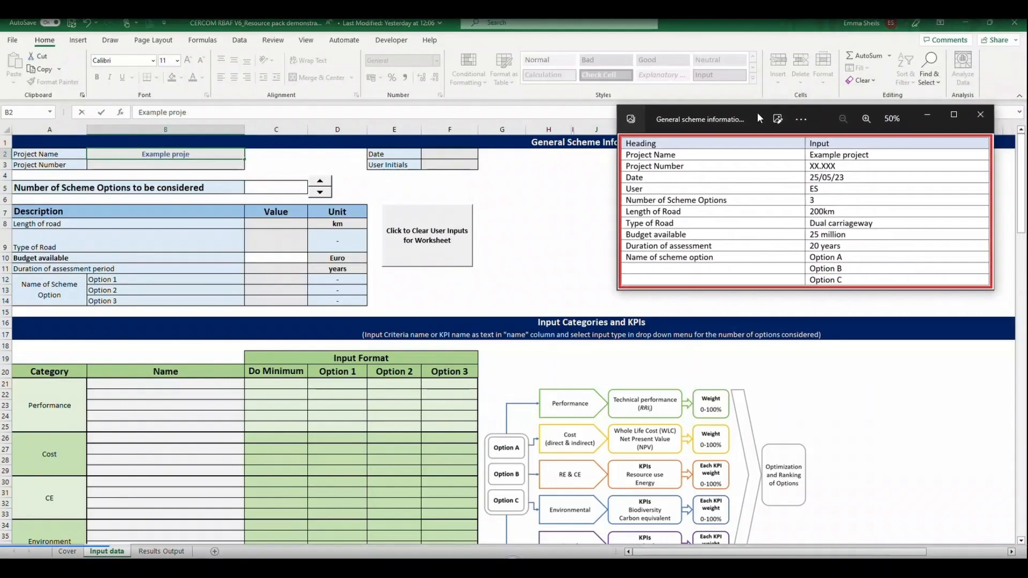
text(ct)
drag(757, 113, 715, 105)
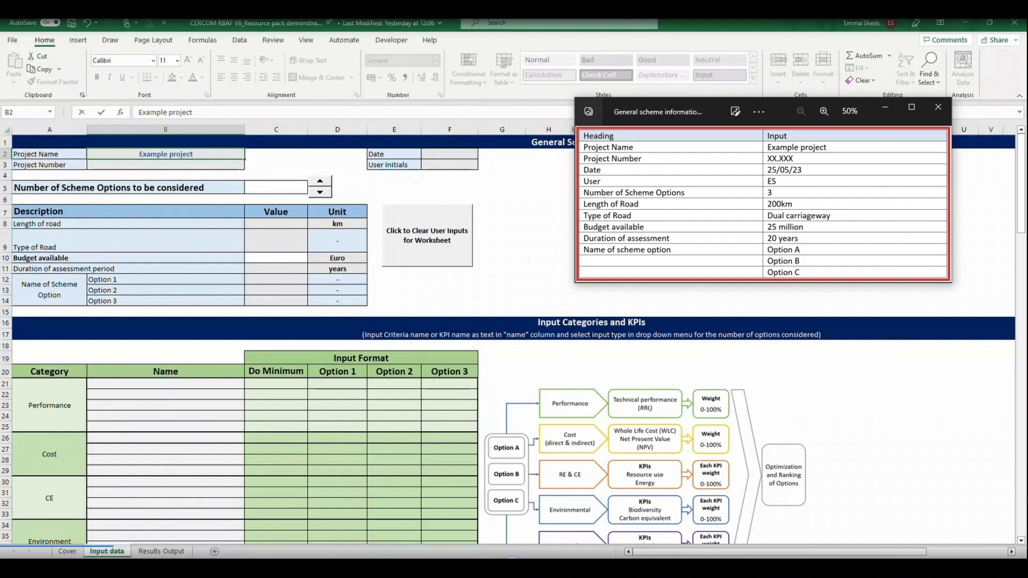
key(Return)
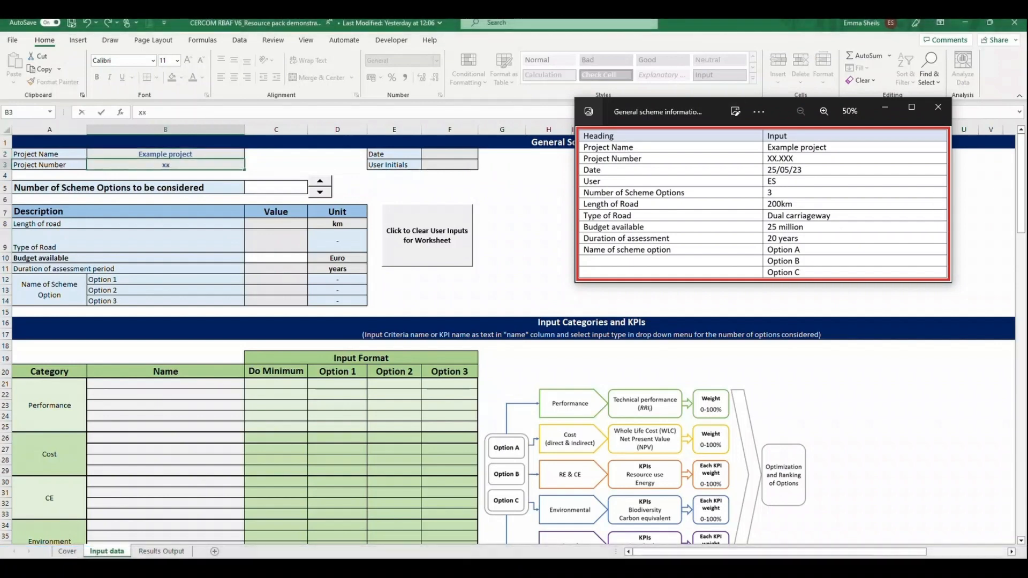
text(xx.xxx)
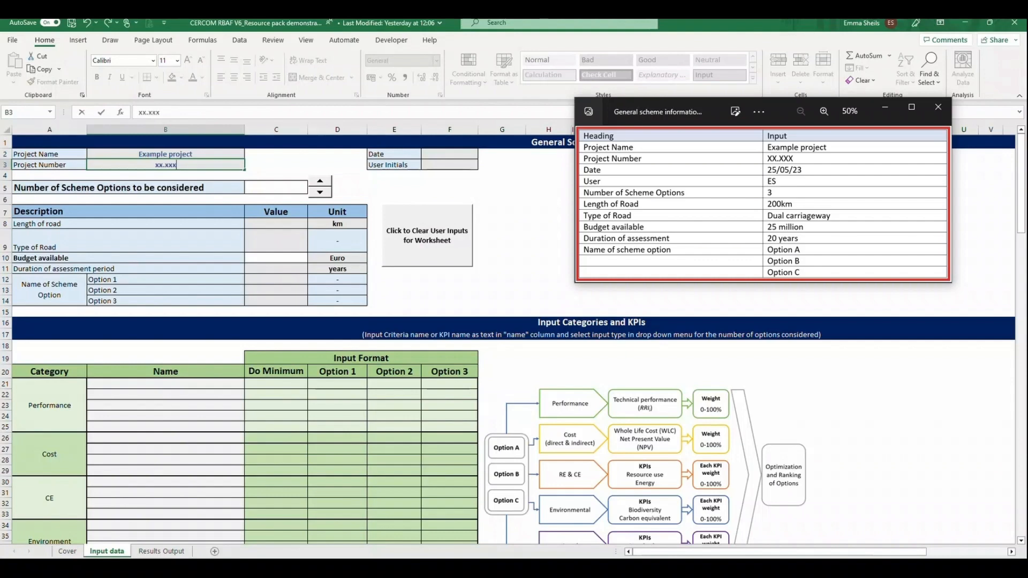
key(Return)
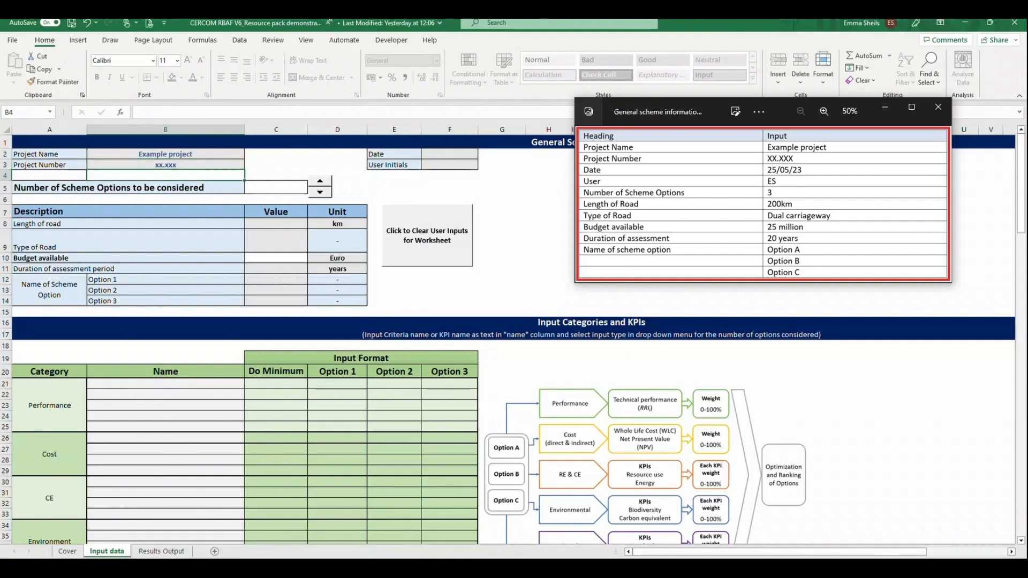
Enter 14/06/23 as the scheme date and fill in the user's initials.
click(449, 154)
text(14/06/23)
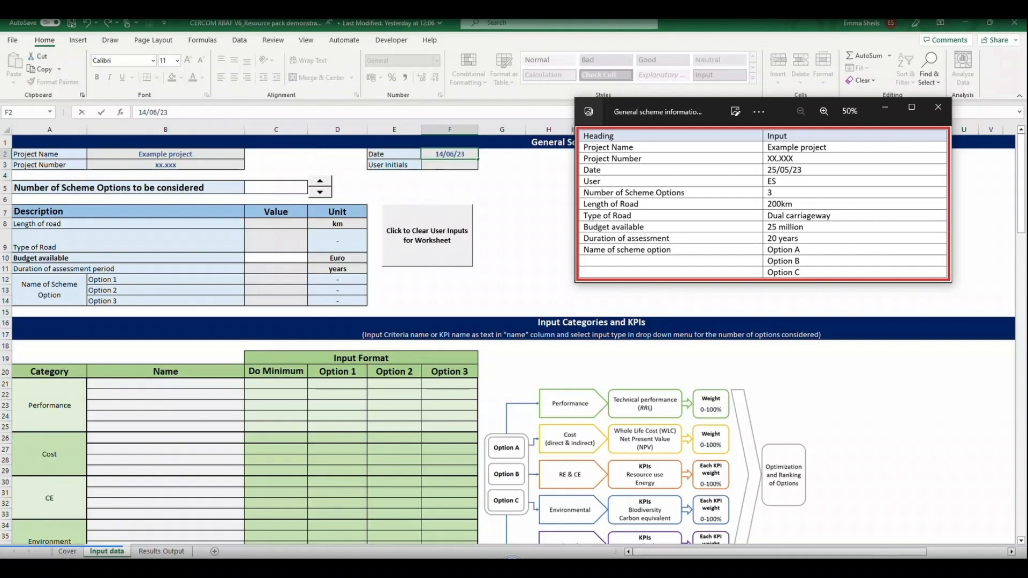
key(Return)
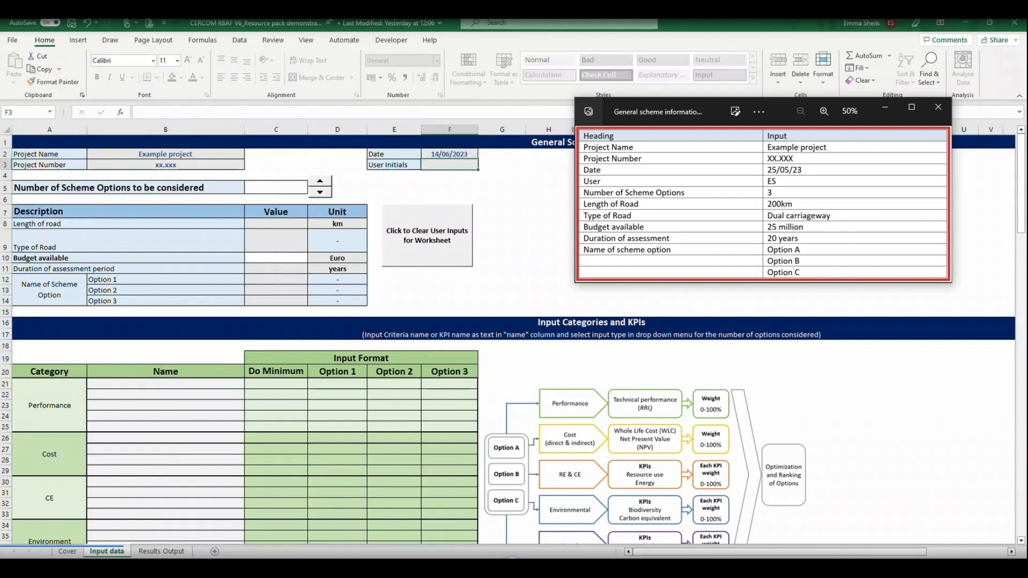
text(ES)
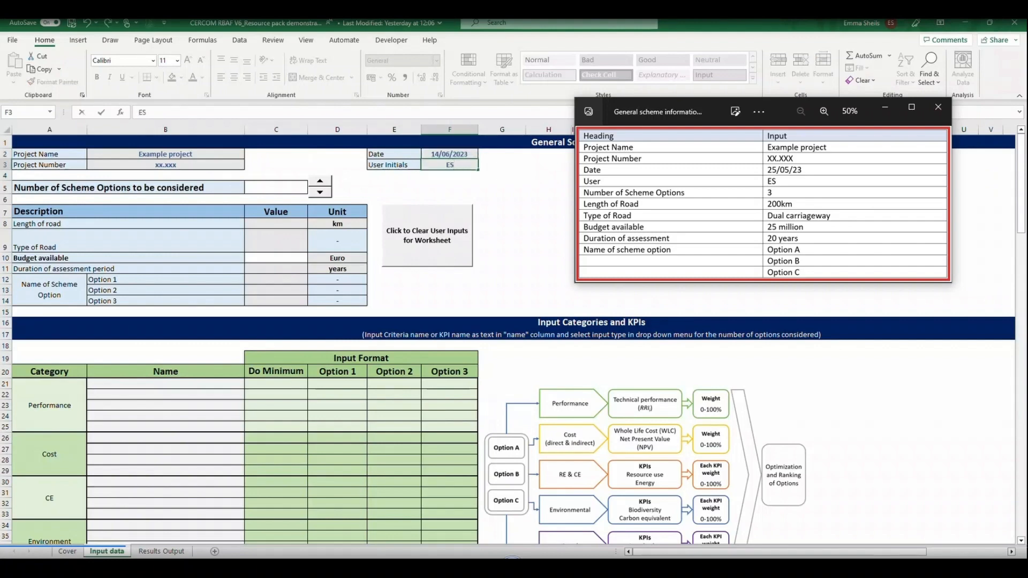
key(Return)
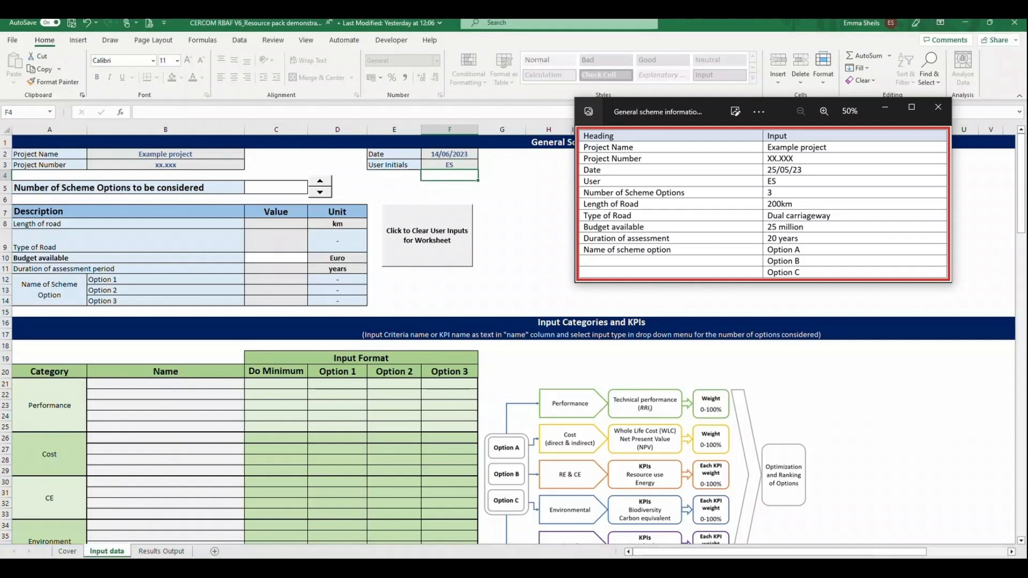
Set the number of scheme options to be considered to 3.
click(320, 181)
click(319, 180)
click(320, 180)
Set the length of road to 200 km and the type of road to "Dual carriageway".
click(276, 224)
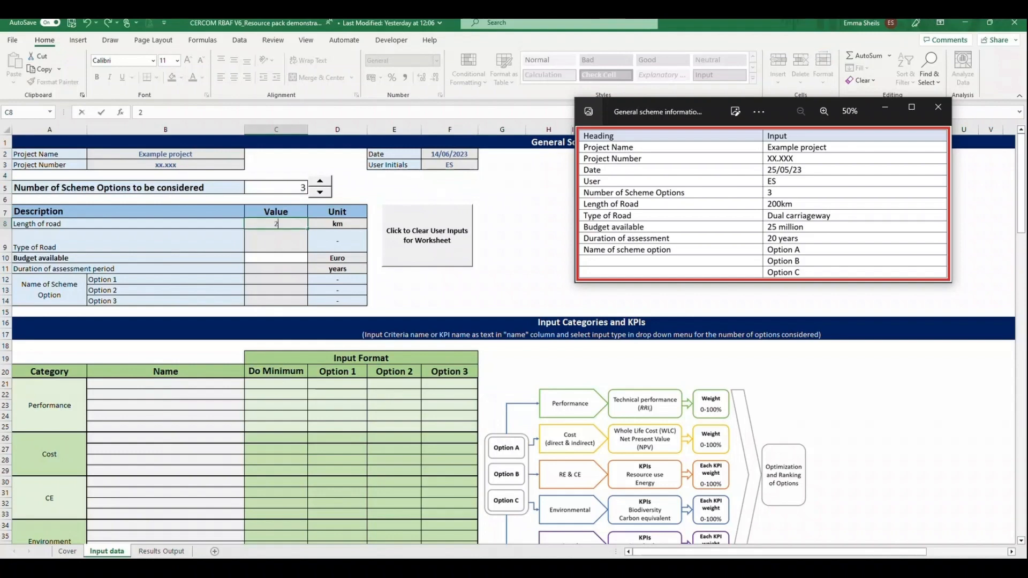
text(200)
key(Return)
text(Dual)
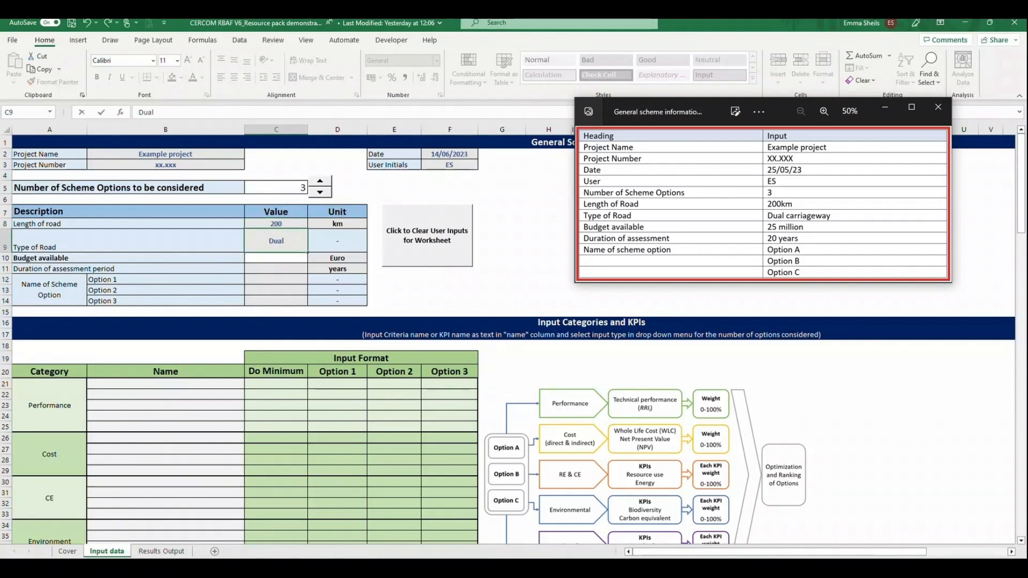
text( carriageway)
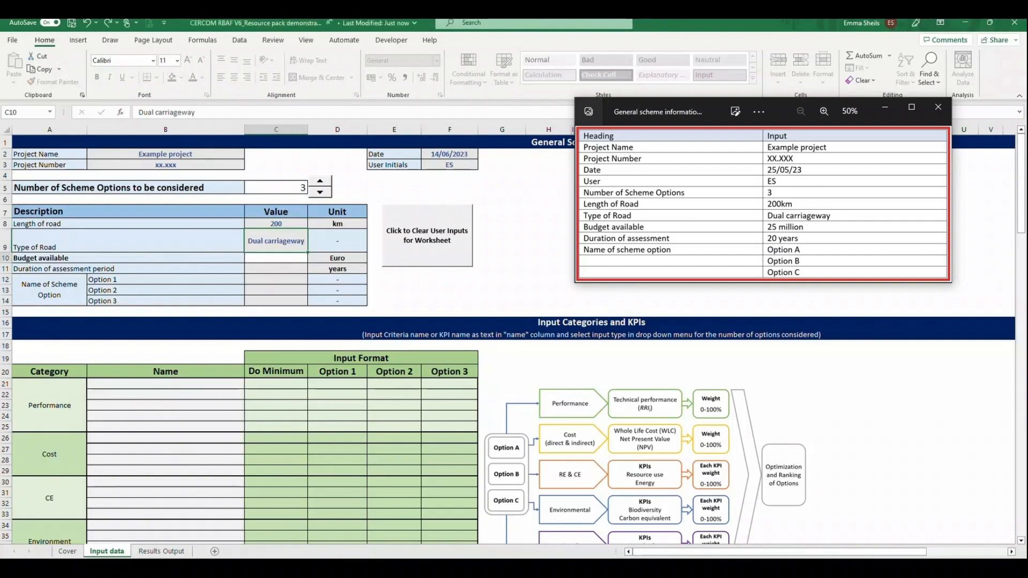
key(Return)
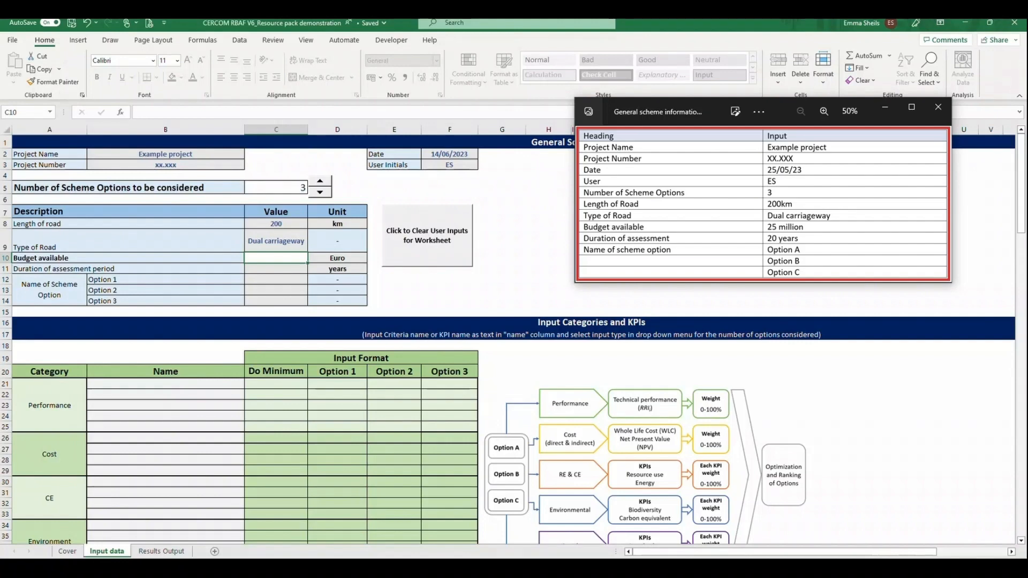
Set the available budget to 25,000,000 Euro and the duration of the assessment period to 20 years.
text(2)
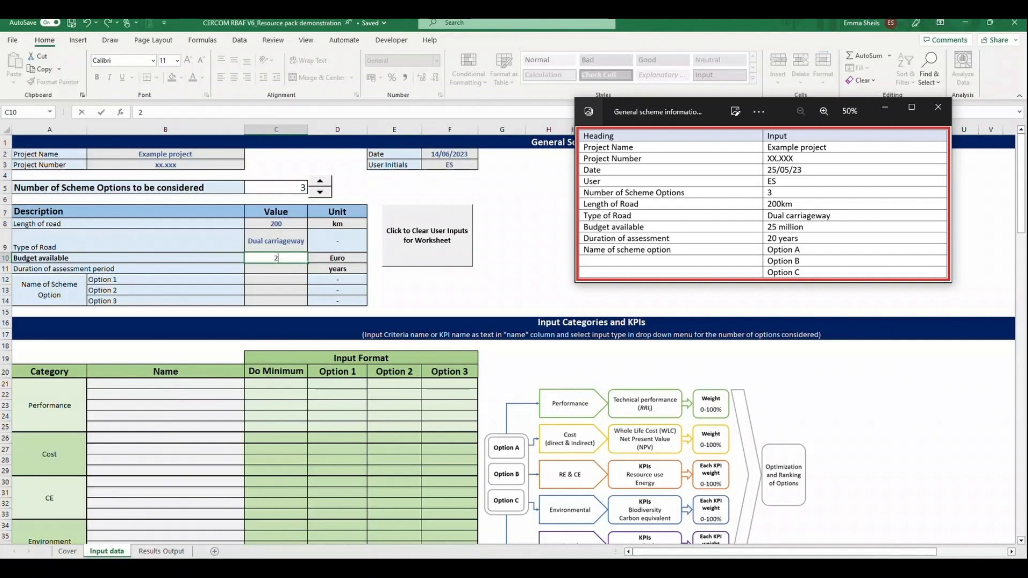
text(5,000,000000)
key(Return)
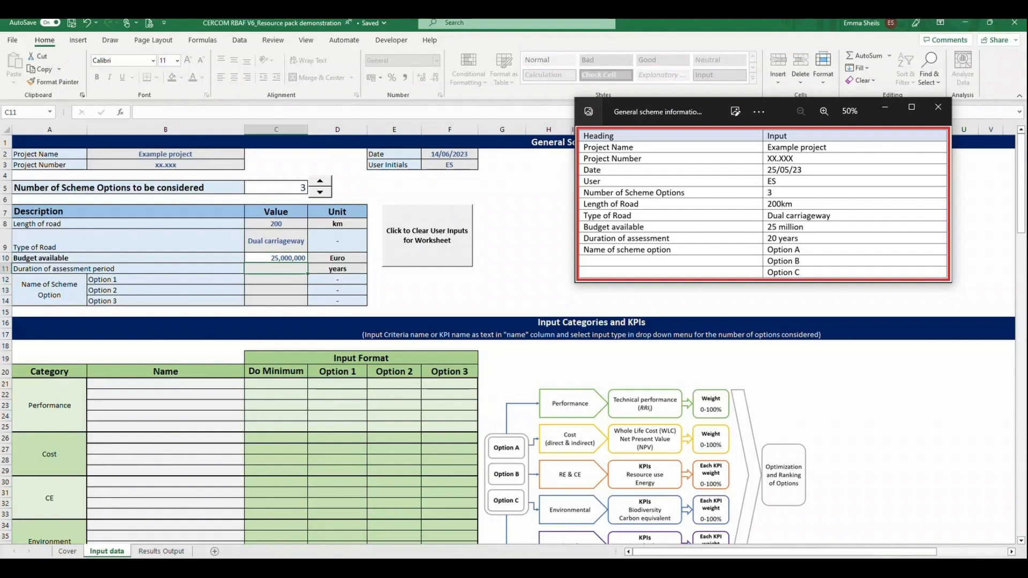
text(20)
key(Return)
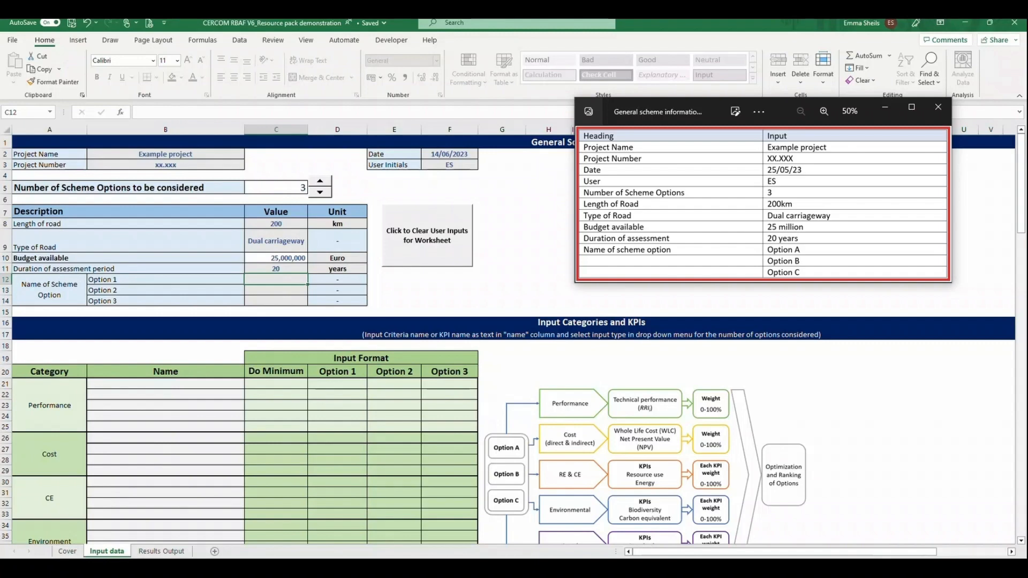
Name the three scheme options "Option A", "Option B" and "Option C", and check the matching column headings in the input format table.
text(Option)
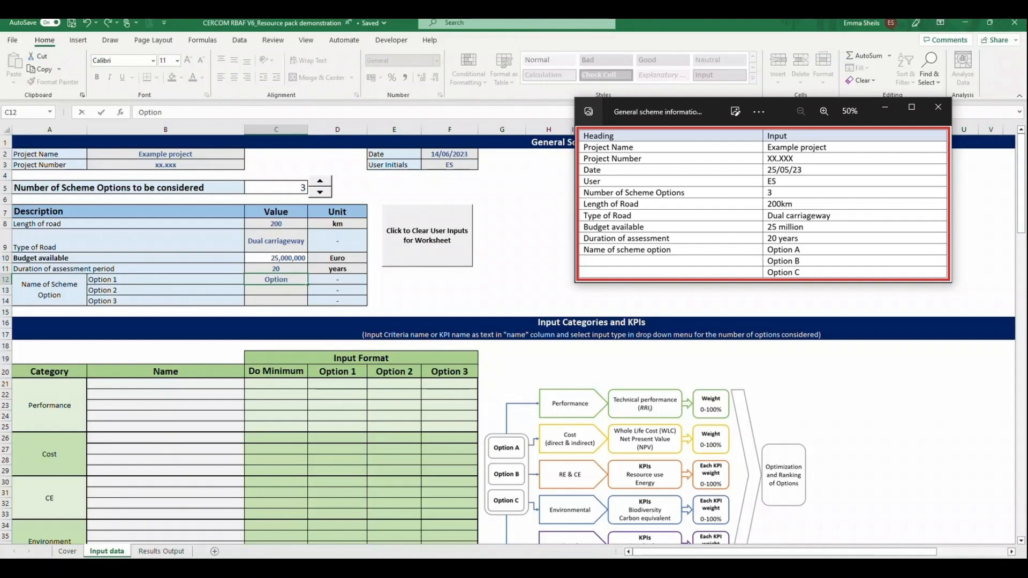
text( A)
key(Return)
text(Option A)
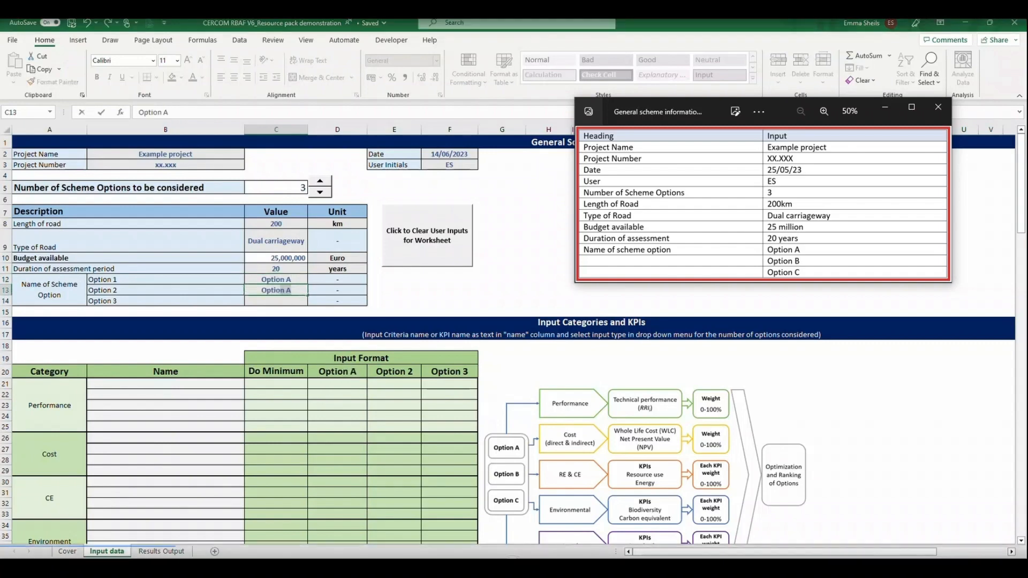
key(BackSpace)
text(B)
key(Return)
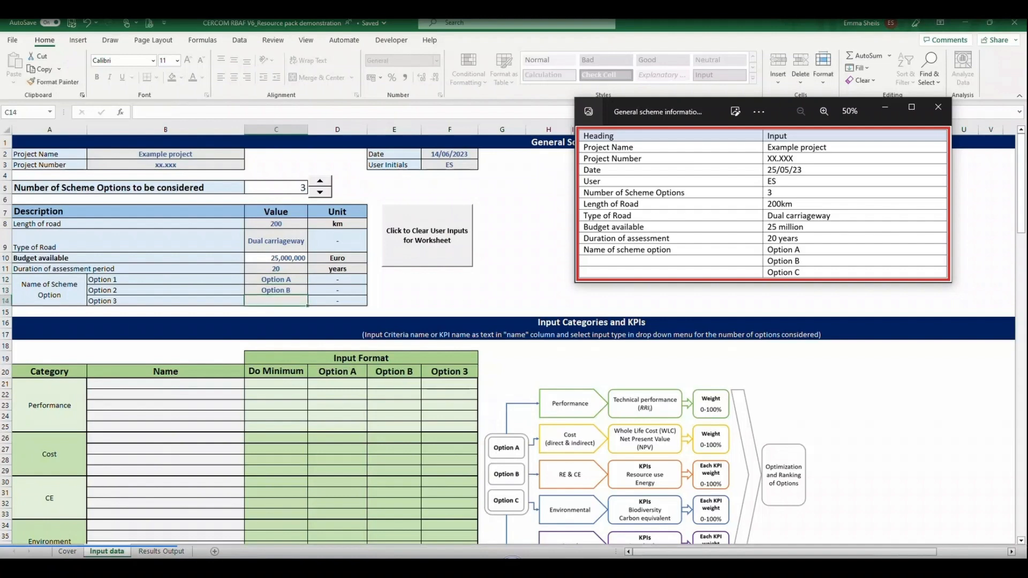
text(Option)
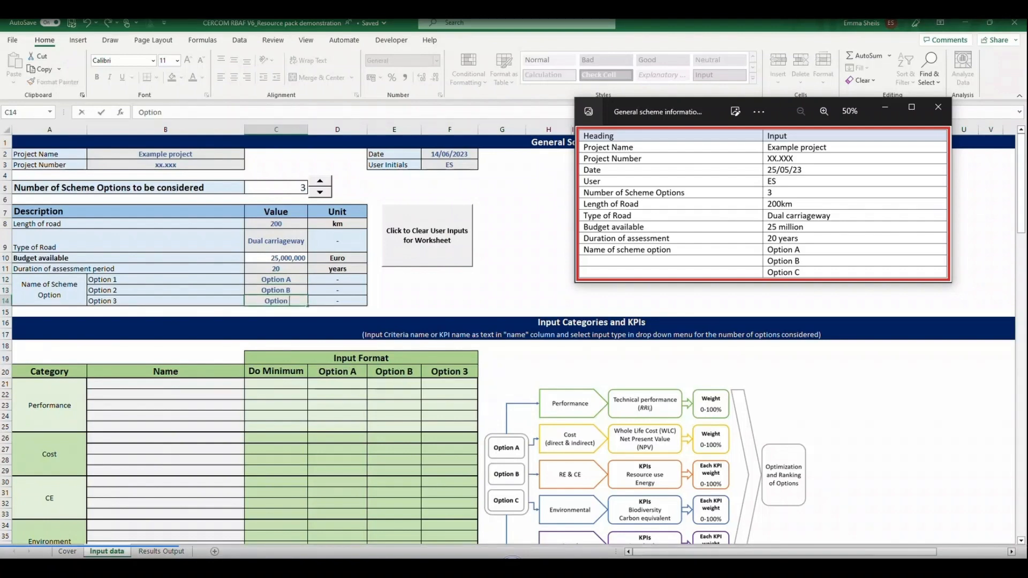
text( C)
key(Return)
drag(774, 107, 1027, 103)
drag(337, 371, 471, 375)
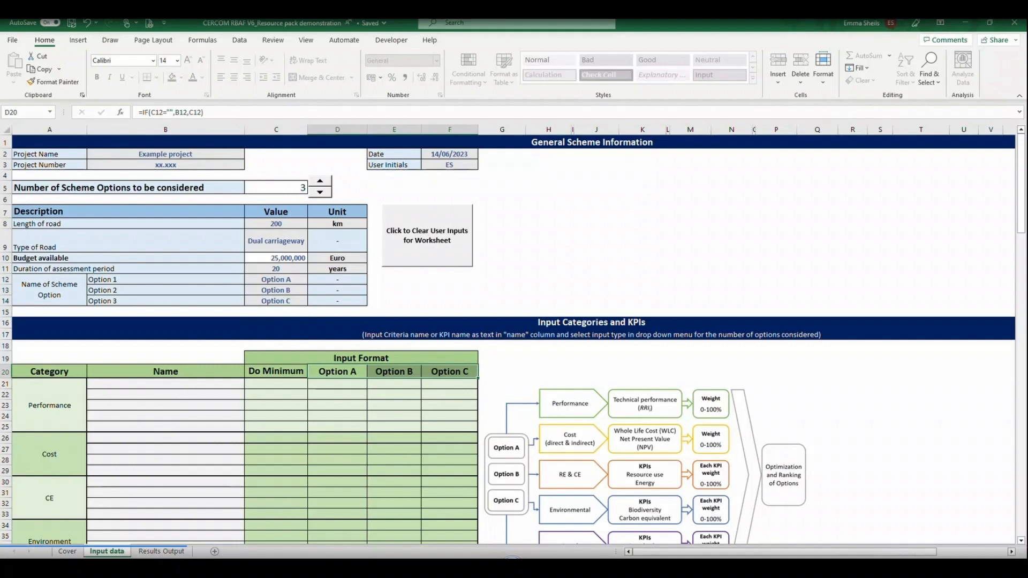
Enter "Technical performance" as the first name in the Performance category, with the input categories and KPIs reference image in view.
scroll(513, 339, down, 1)
scroll(513, 339, down, 3)
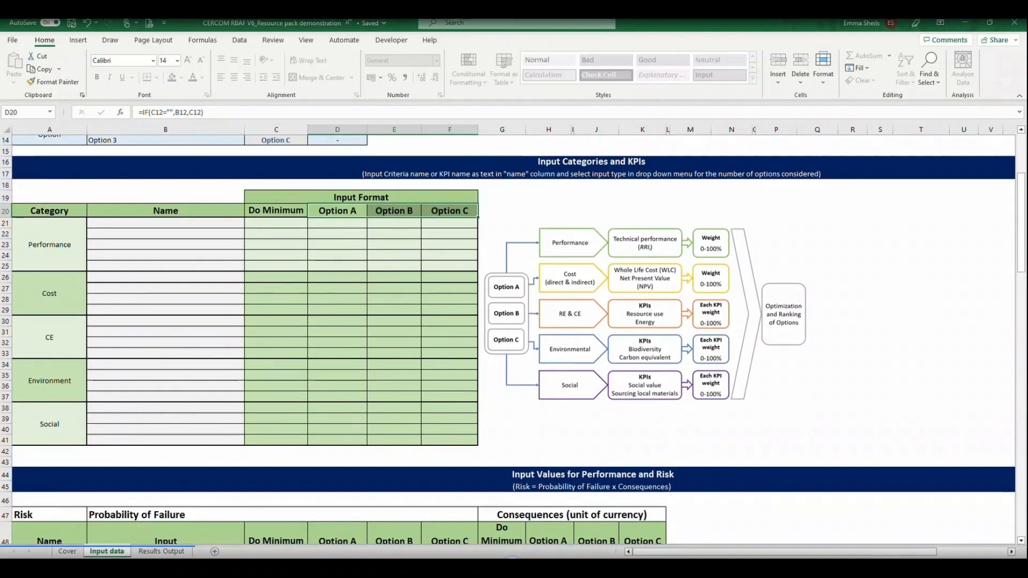
click(166, 223)
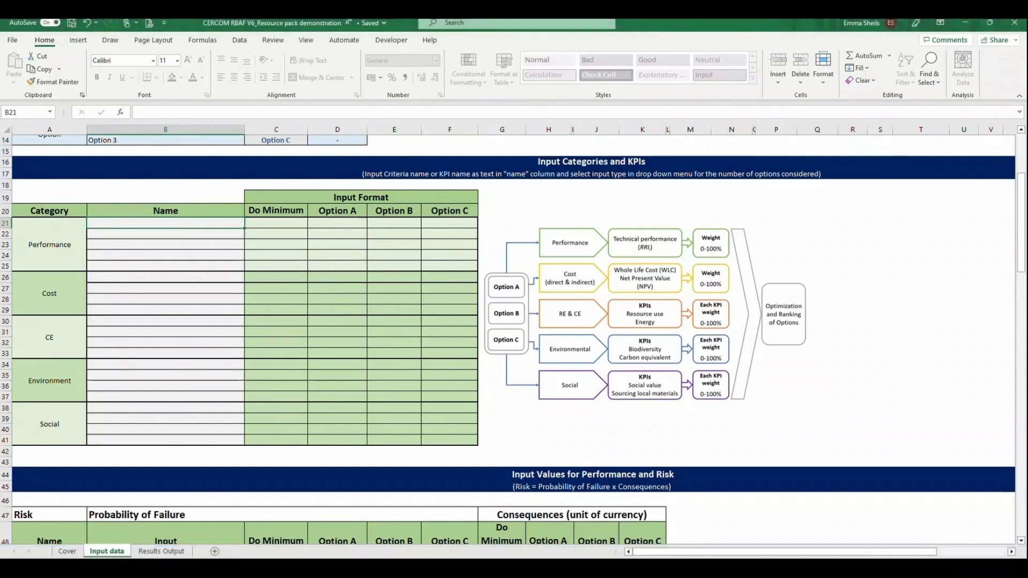
text(Technical)
key(alt+Tab)
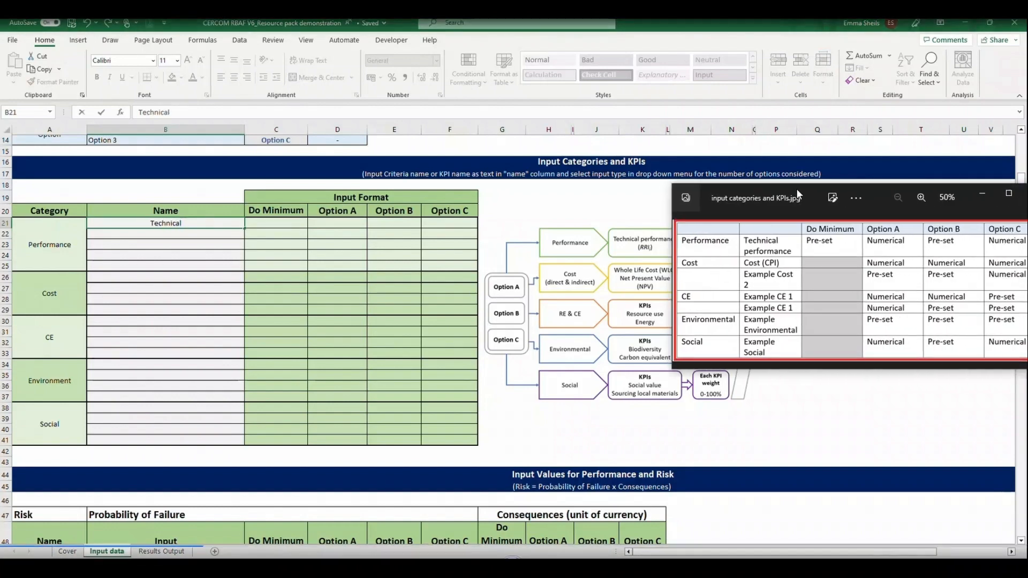
drag(798, 194, 696, 203)
text(performance)
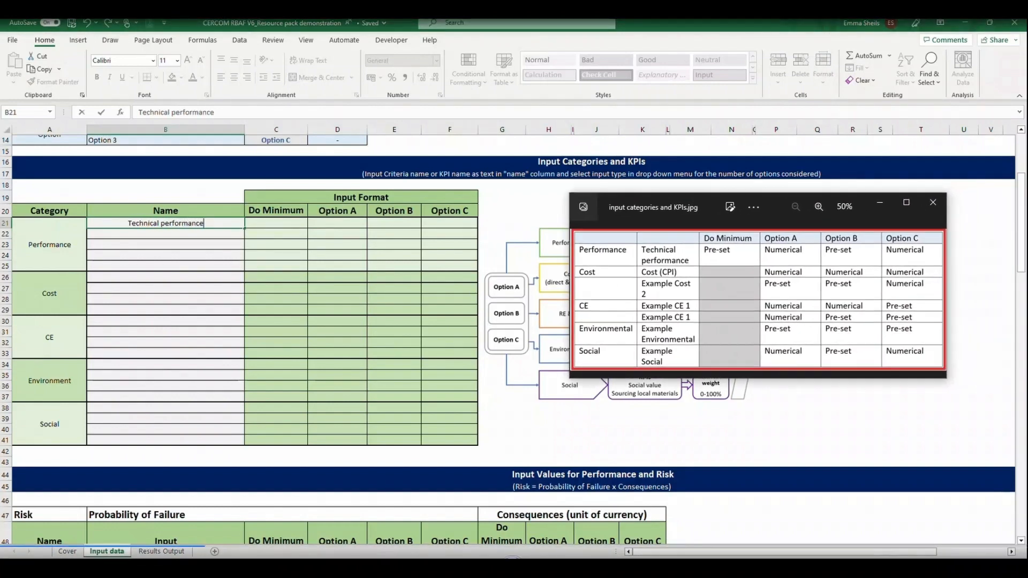
Enter "Cost (CPI)" and "Example Cost 2" as the names in the Cost category.
click(166, 277)
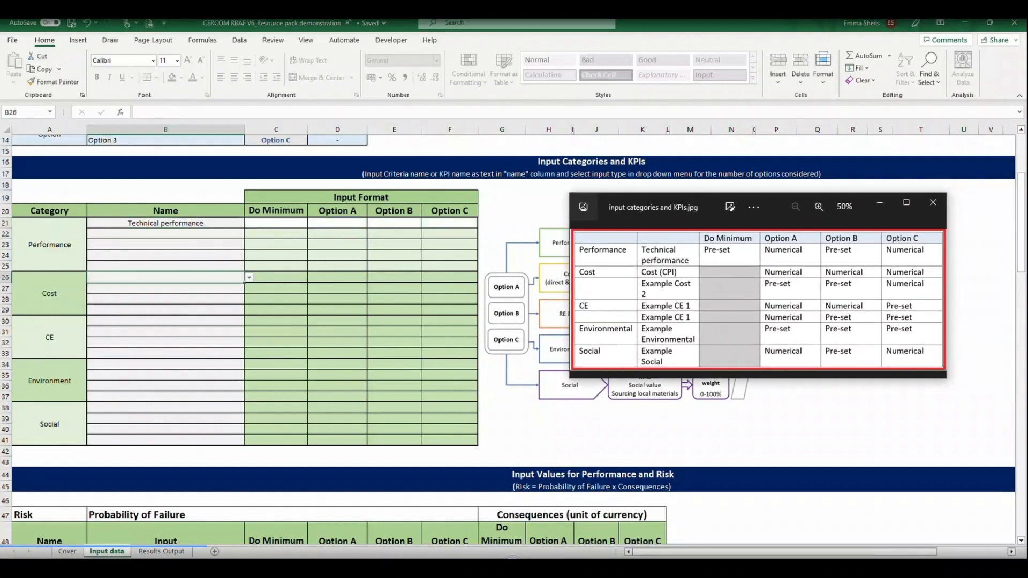
text(Cost (CPI))
key(Return)
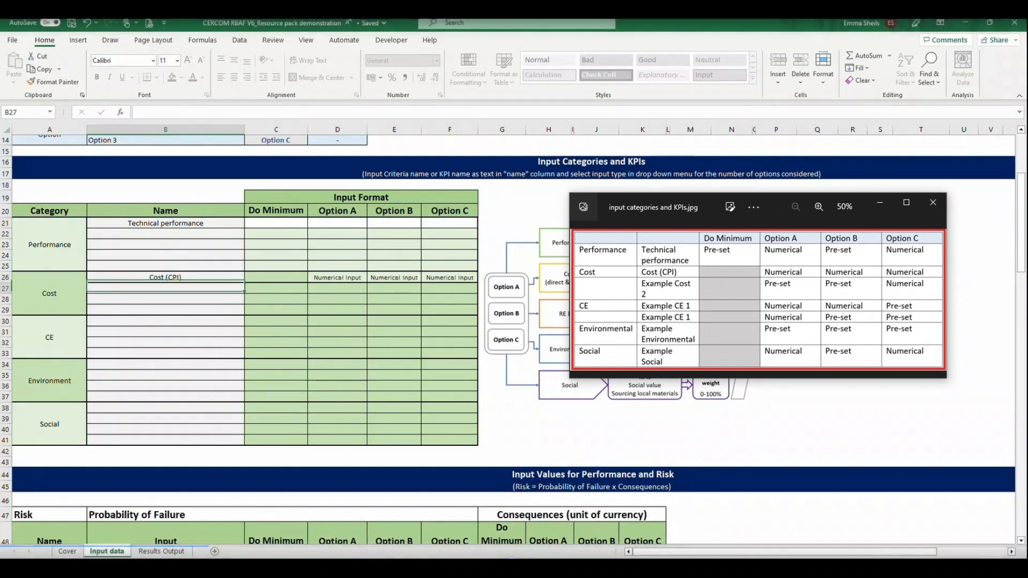
text(Exa)
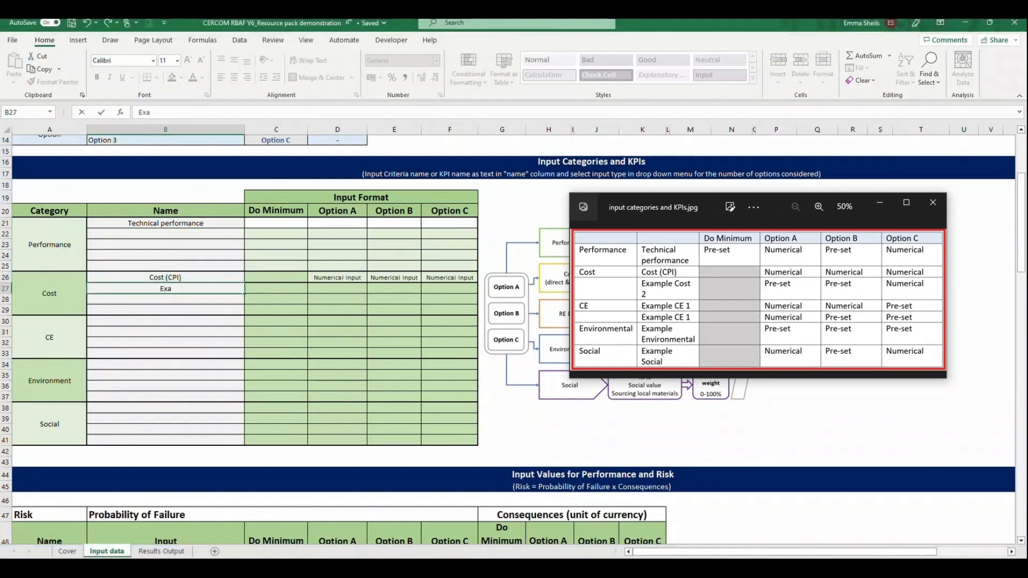
text(mple Cost 2)
Enter "Example CE1" and "Example CE2" as the names in the CE category.
click(165, 321)
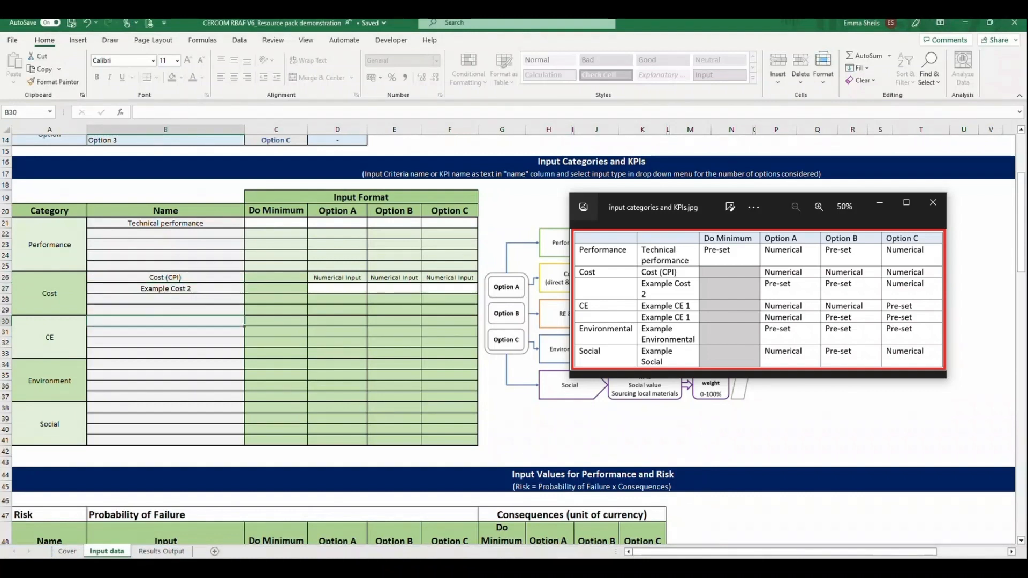
text(Example C)
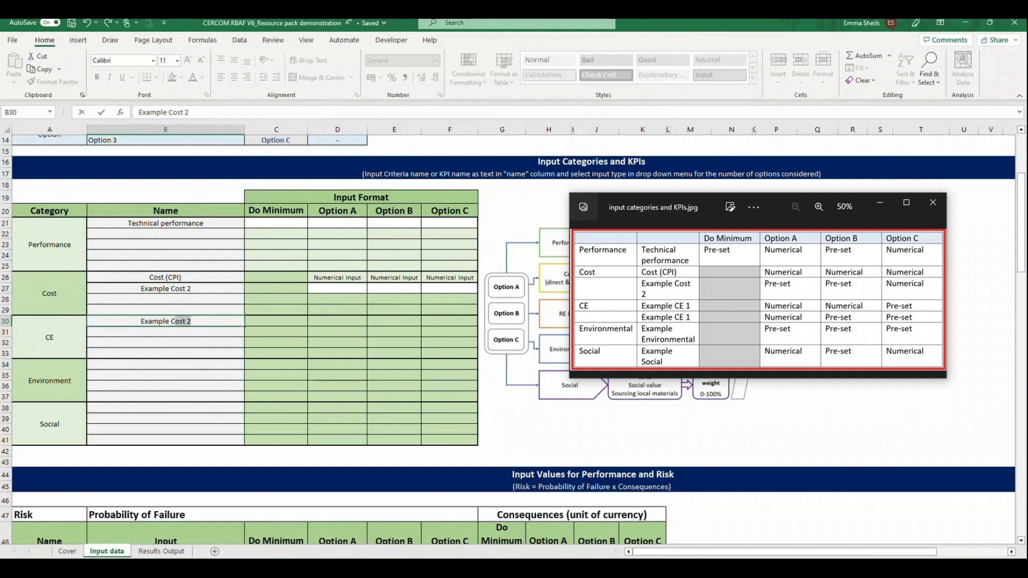
text(E1)
key(Return)
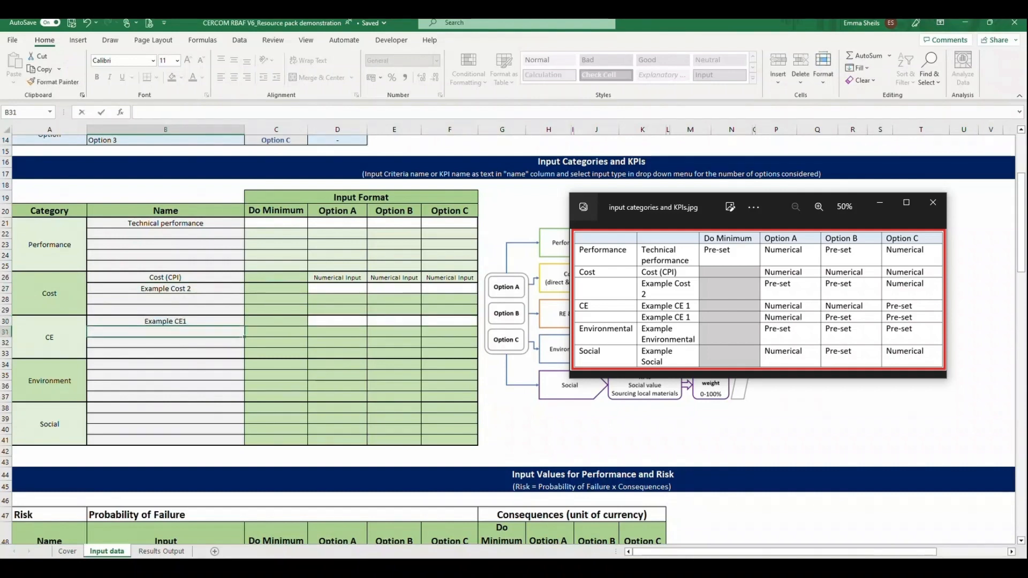
text(Example)
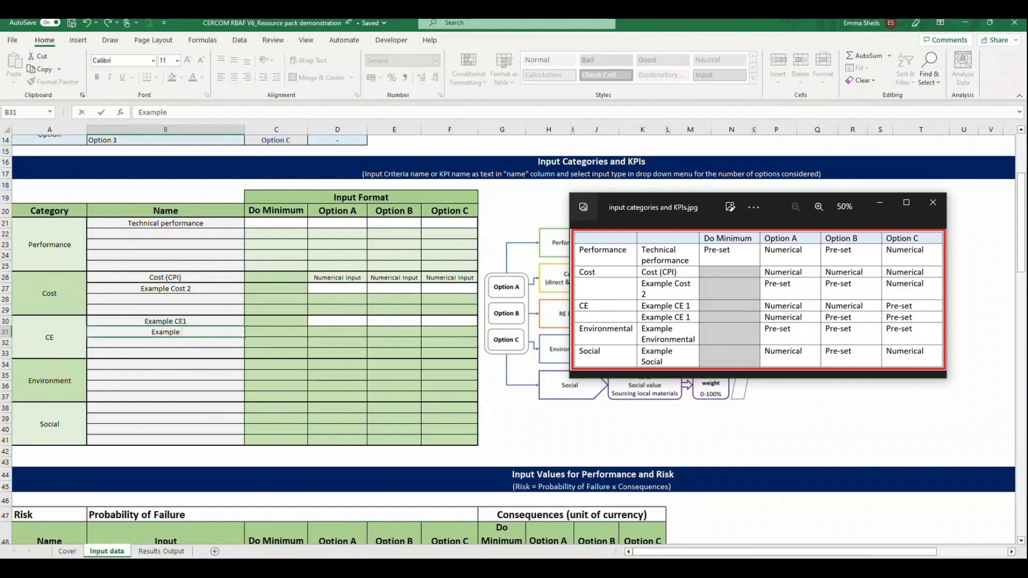
text( CE2)
Enter "Example Environment" as the name in the Environment category and "Example Social" in the Social category.
click(165, 365)
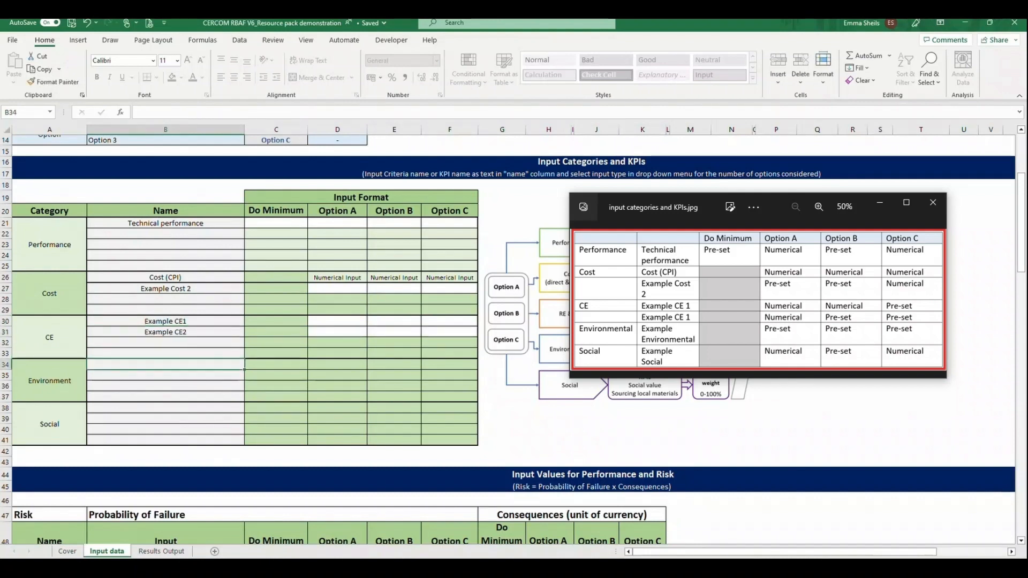
text(Example E)
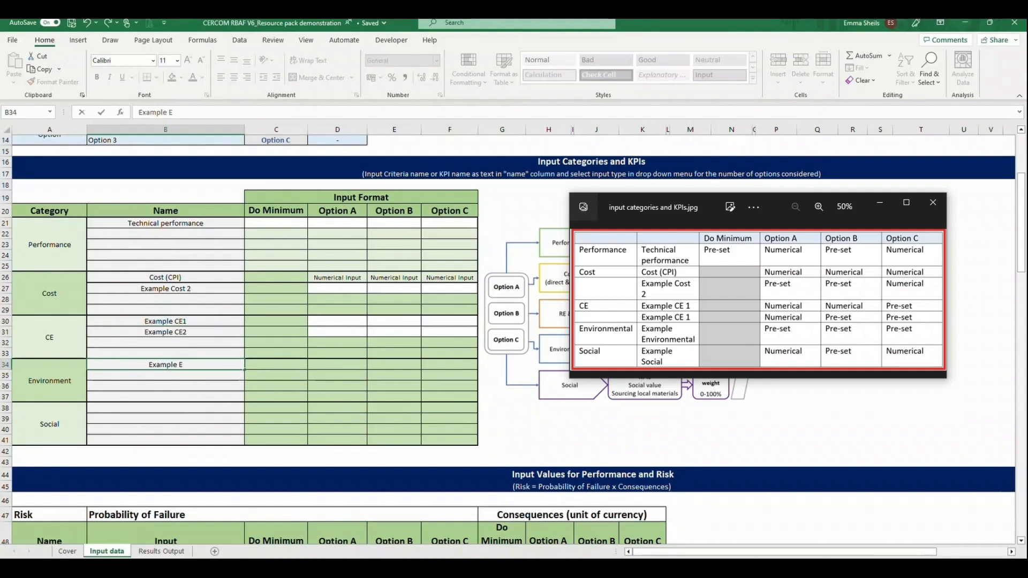
text(nvironme)
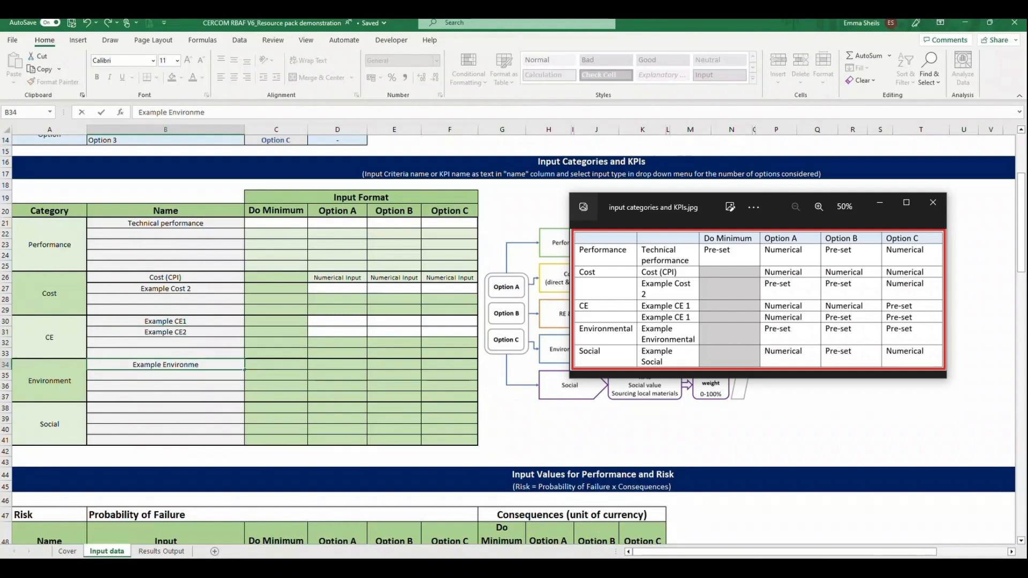
text(nt)
click(166, 408)
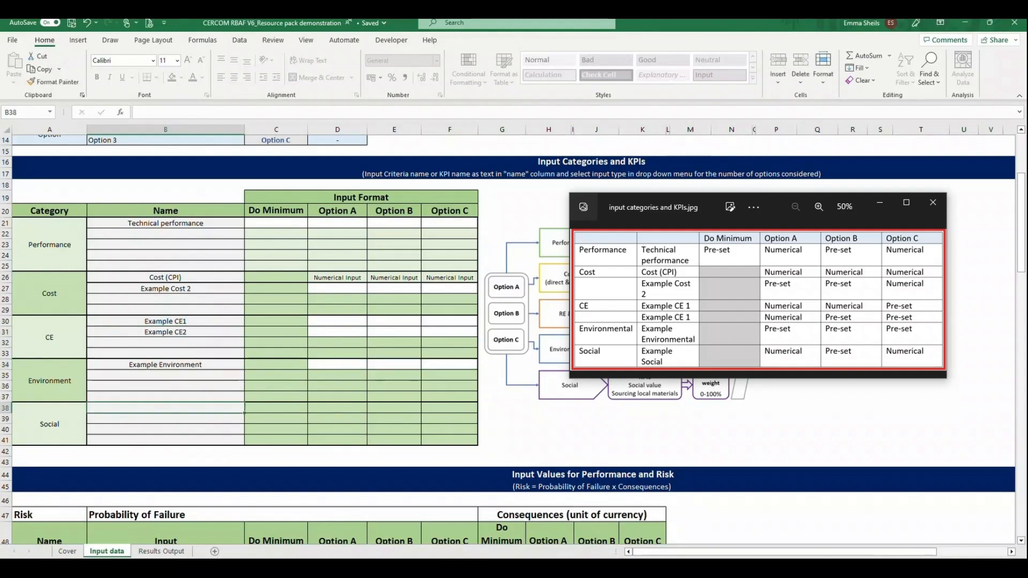
text(Example)
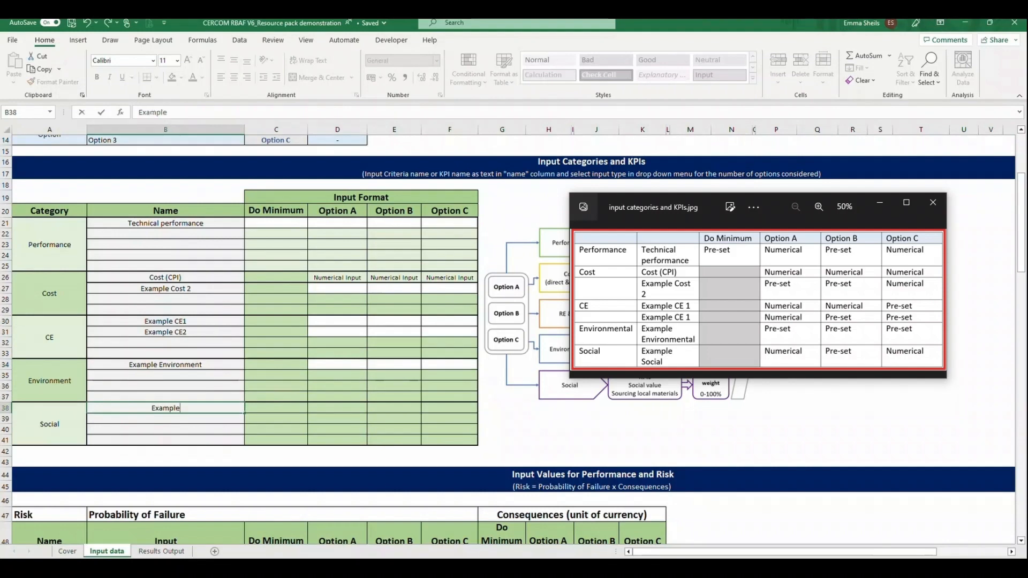
text( Social)
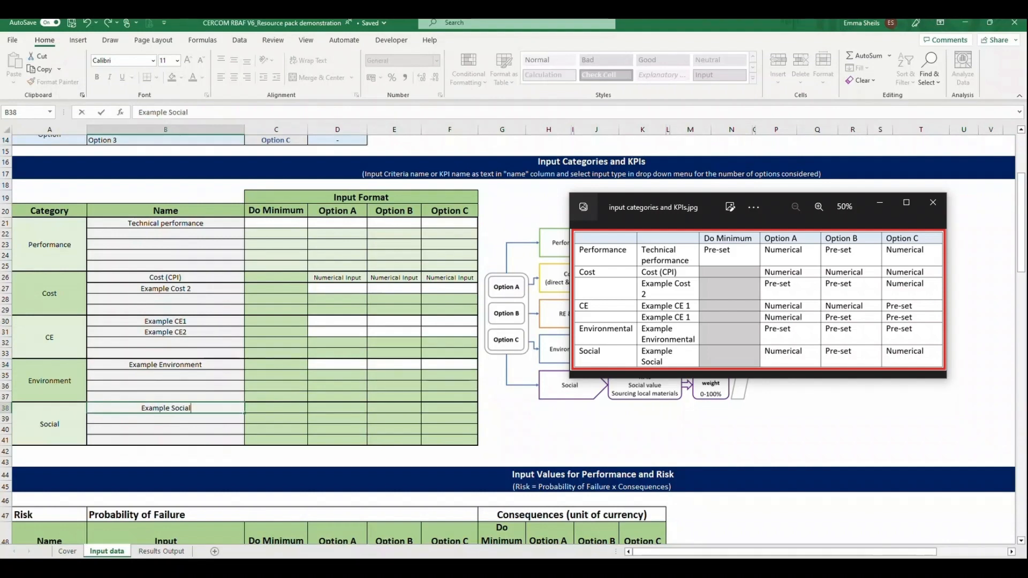
key(Return)
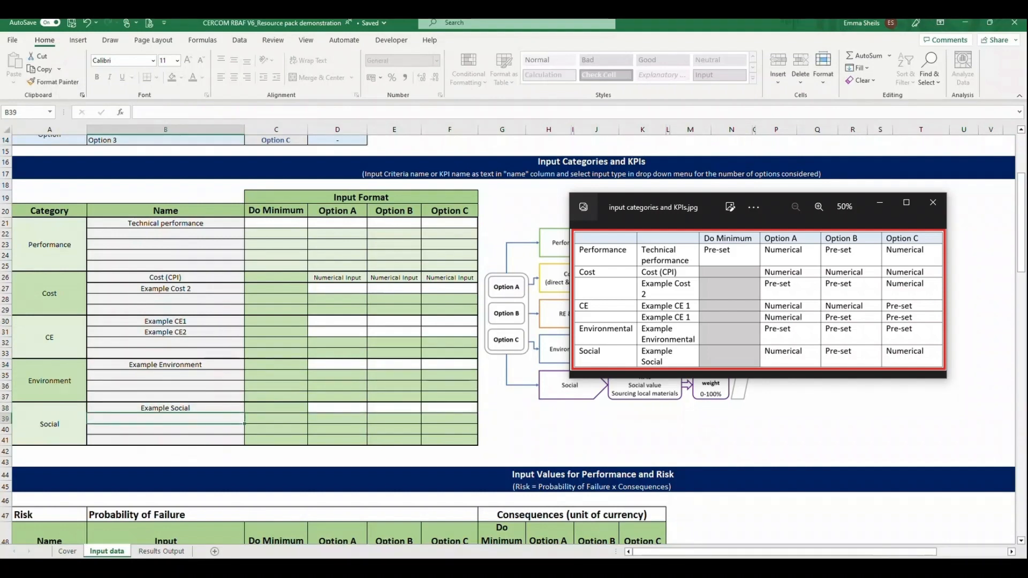
Clear the first name in the Cost category and choose "Cost (CPI)" again from its predefined choices.
drag(166, 278, 450, 278)
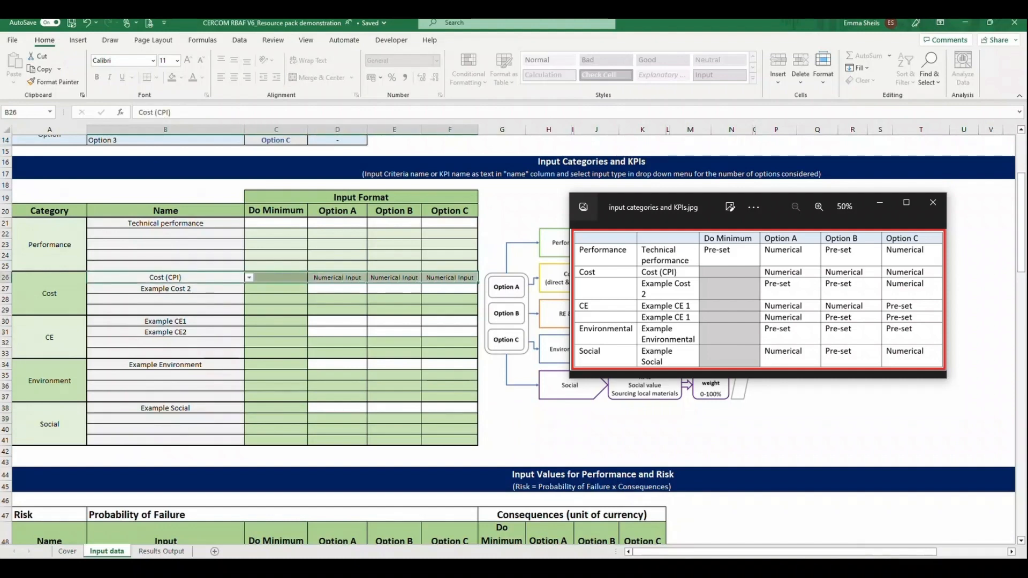
key(alt+Down)
key(Escape)
key(alt+Down)
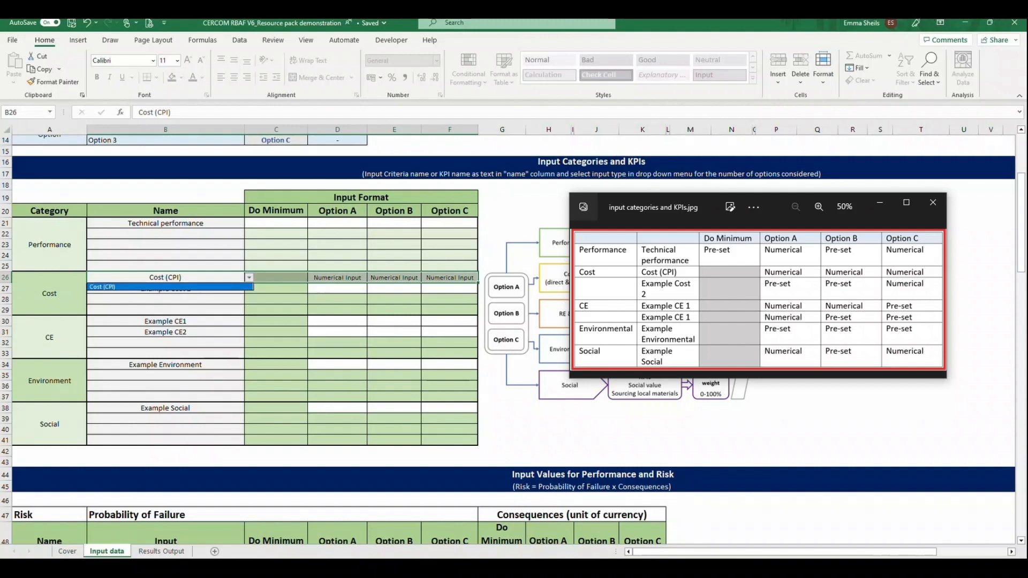
key(Escape)
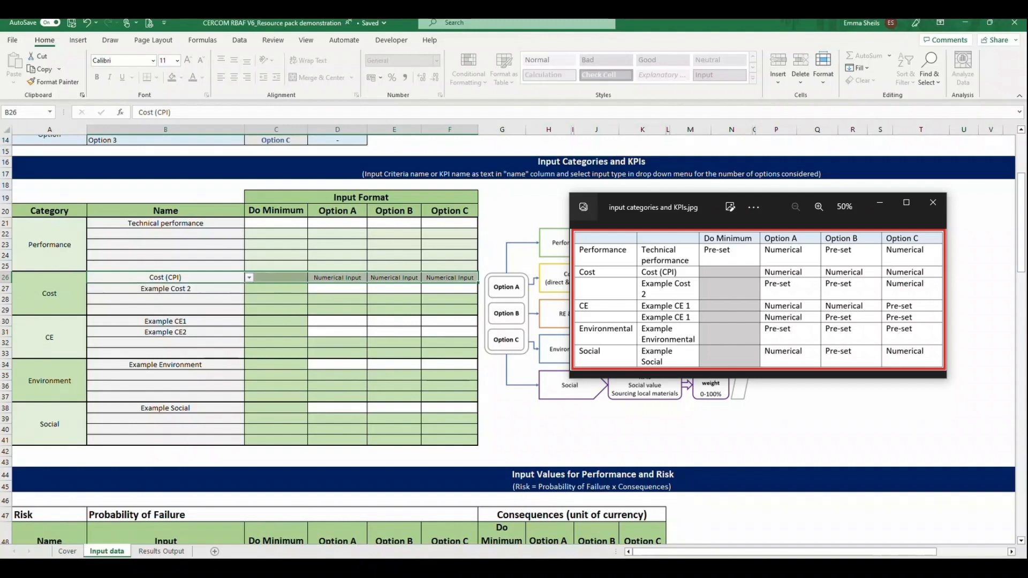
click(165, 289)
click(166, 277)
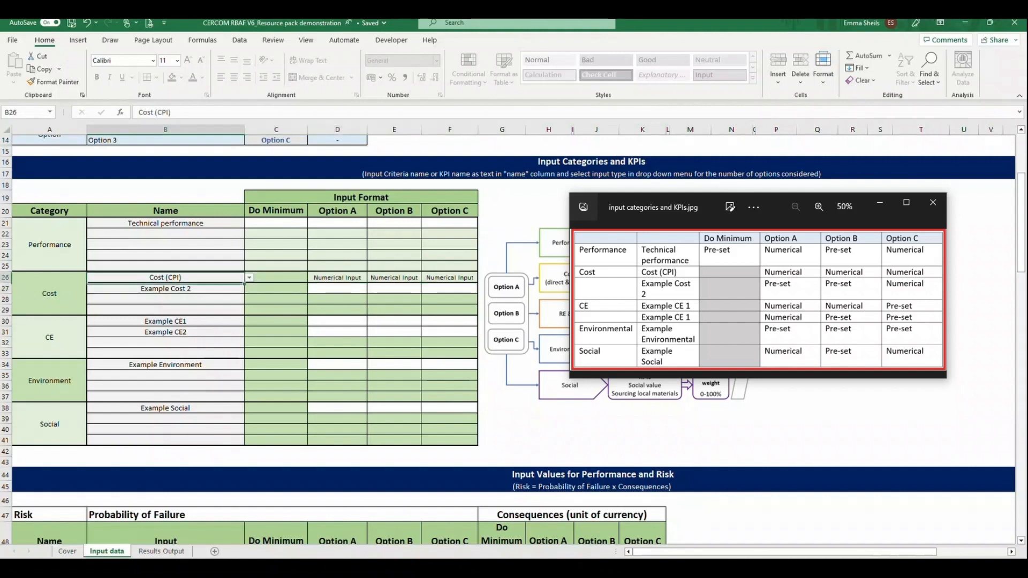
key(Delete)
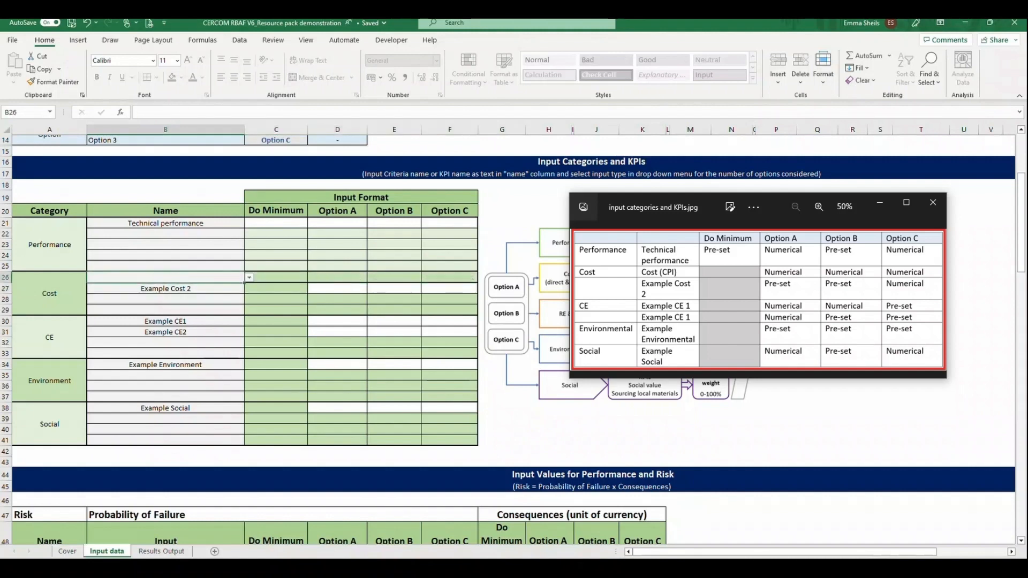
click(249, 276)
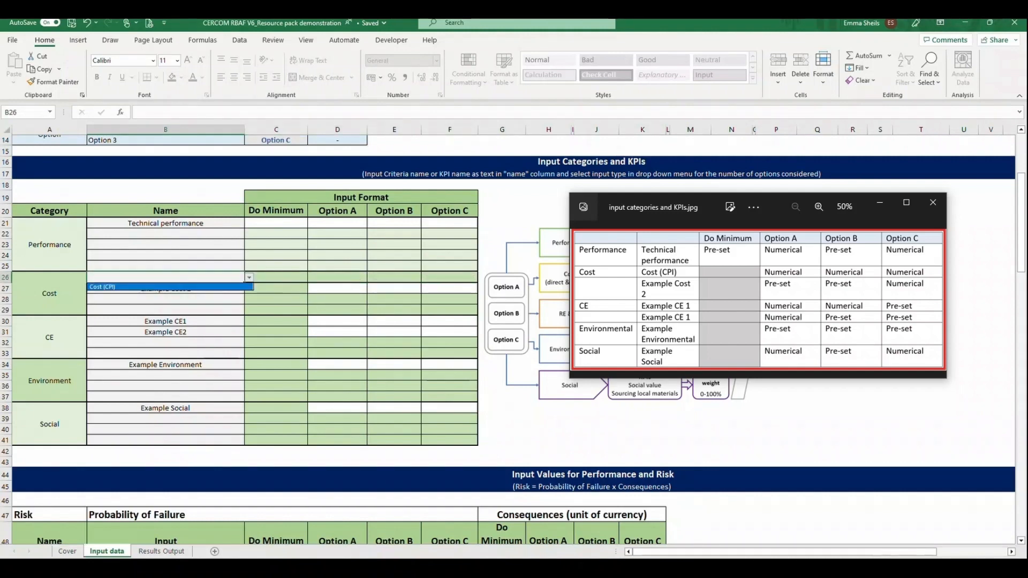
click(160, 287)
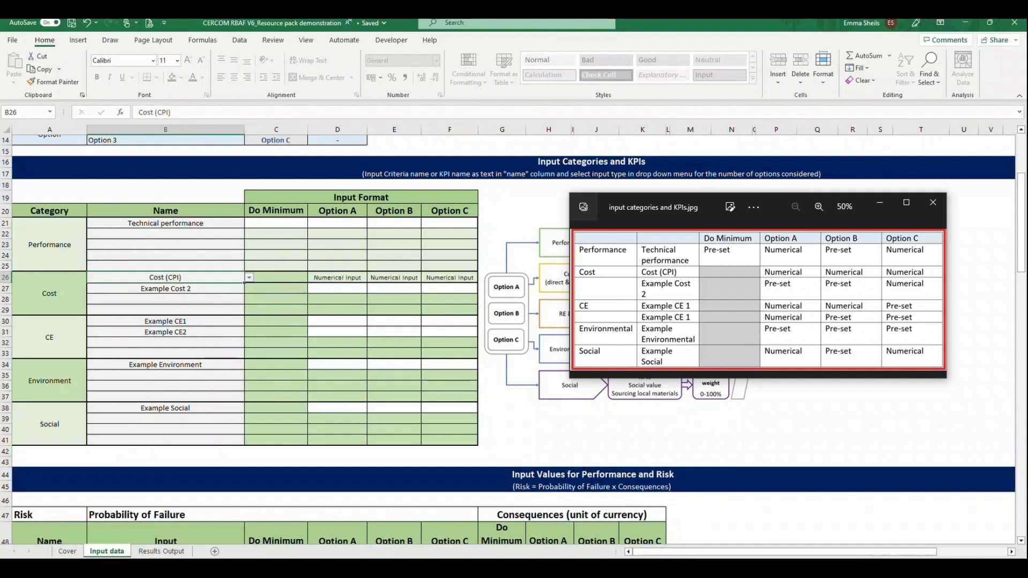
Set the Technical performance input format to Preset scale for Do Minimum and Numerical Input for Option A.
click(276, 223)
text(p)
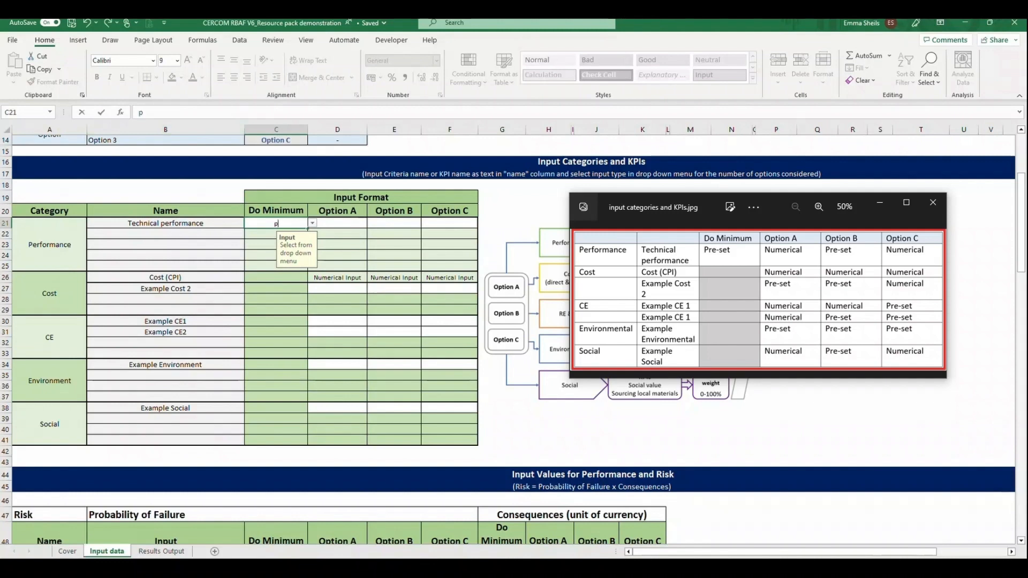
key(Escape)
click(312, 223)
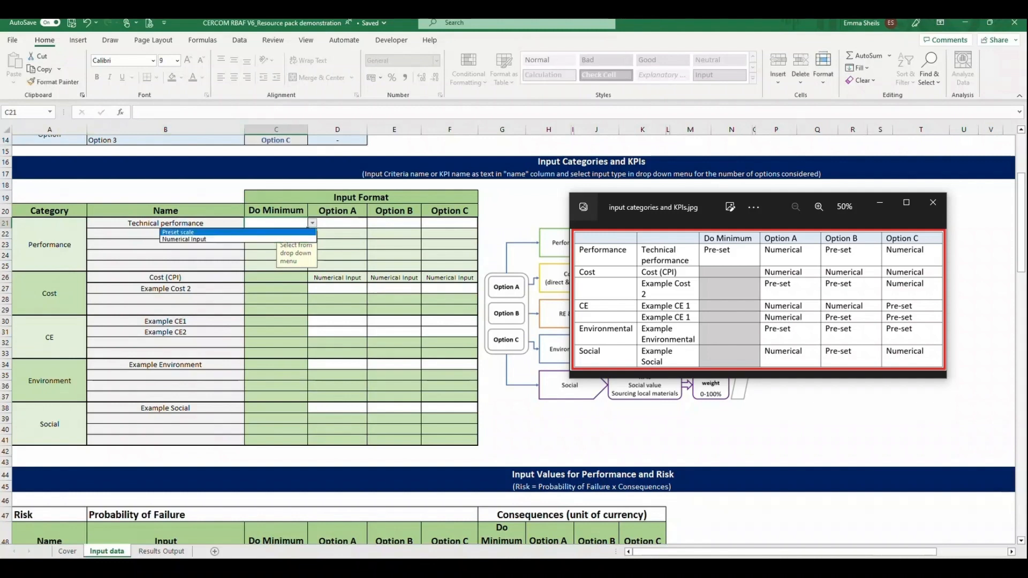
click(308, 232)
click(337, 223)
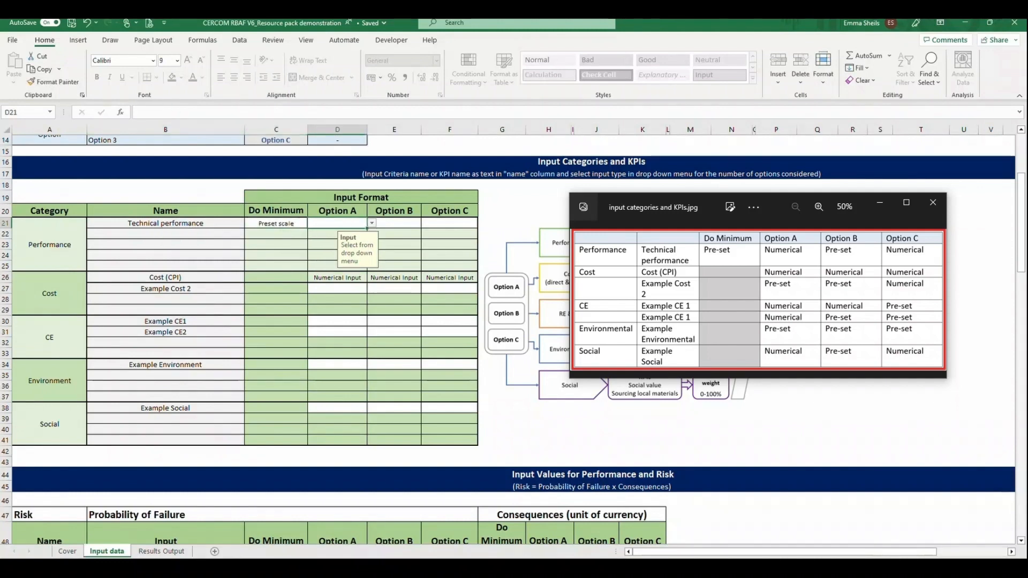
click(372, 223)
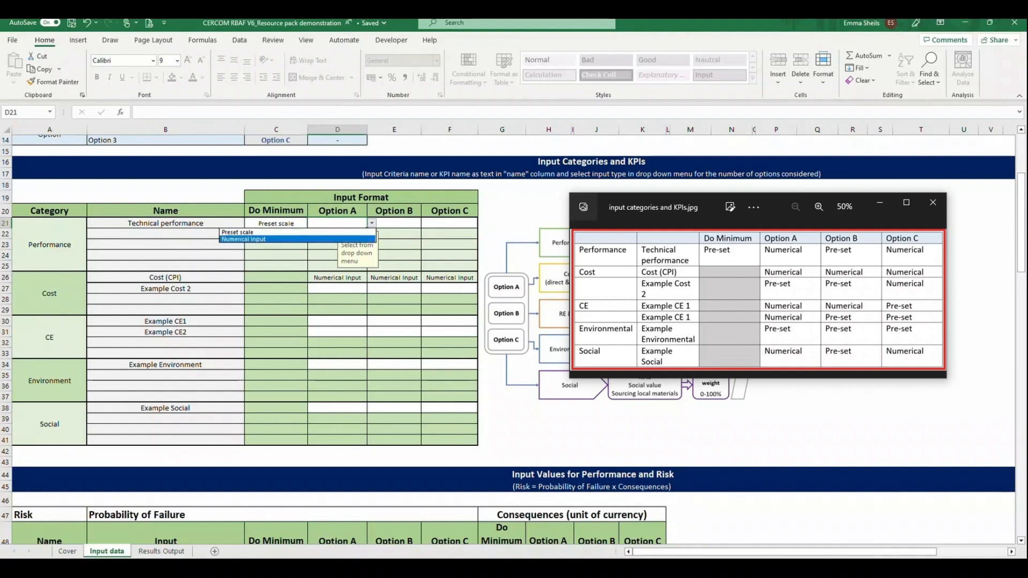
click(321, 240)
Set the Technical performance input format to Preset scale for Option B and Numerical Input for Option C.
click(394, 222)
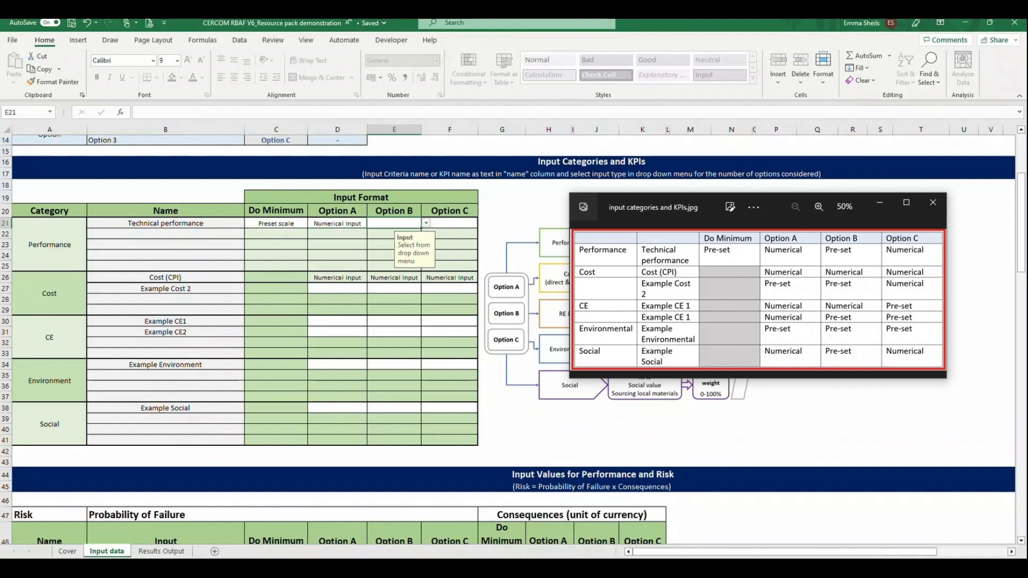
click(426, 223)
click(291, 231)
click(466, 223)
click(478, 227)
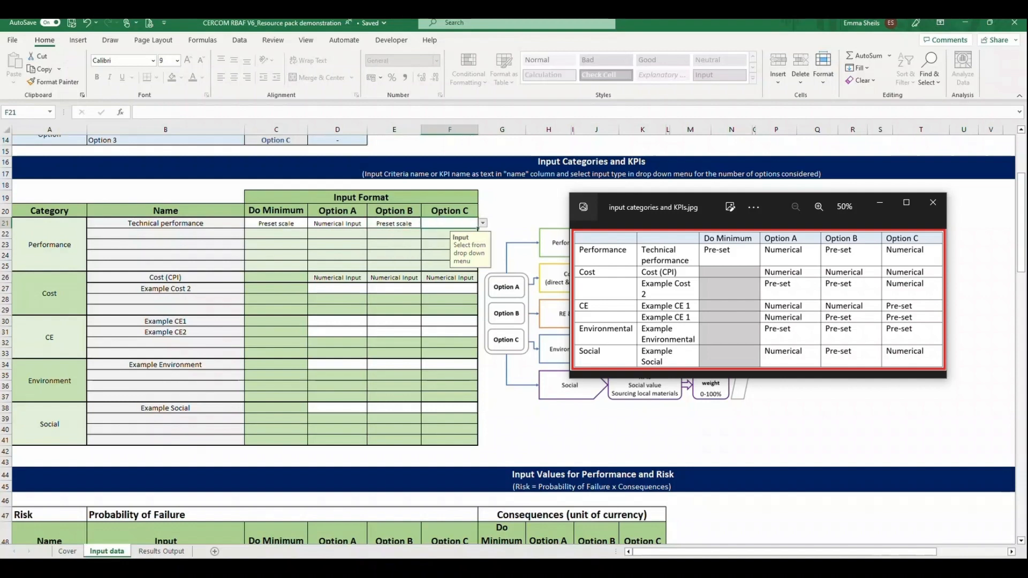
key(Down)
key(Return)
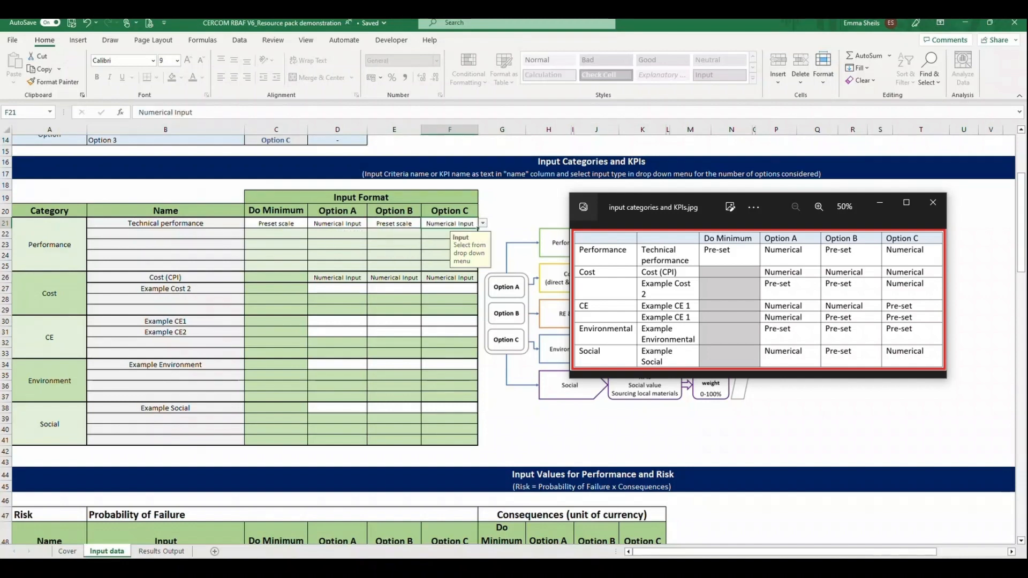
Set the Example Cost 2 input format to Preset scale for Options A and B and Numerical Input for Option C.
click(364, 289)
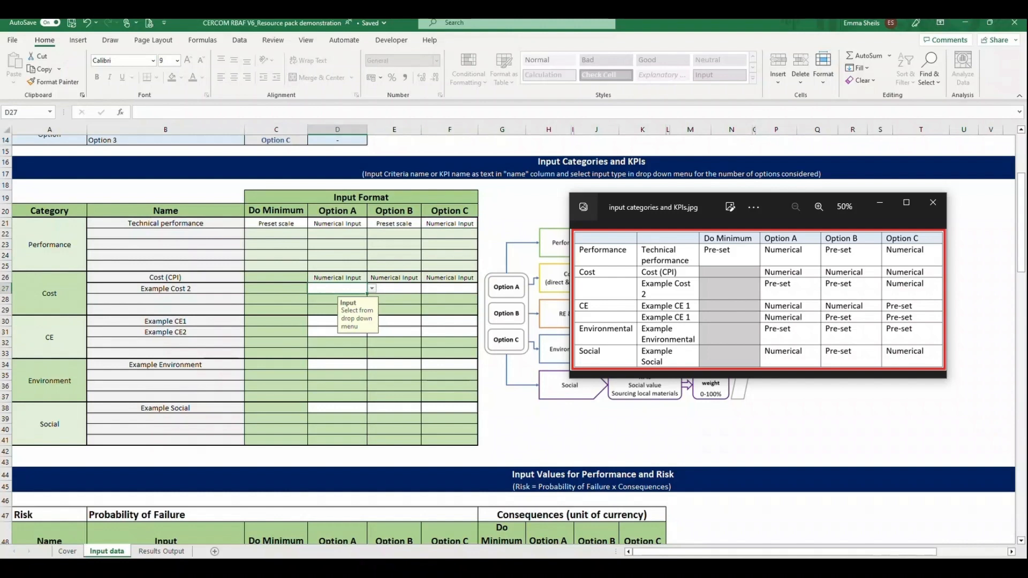
key(alt+Down)
key(Return)
key(Tab)
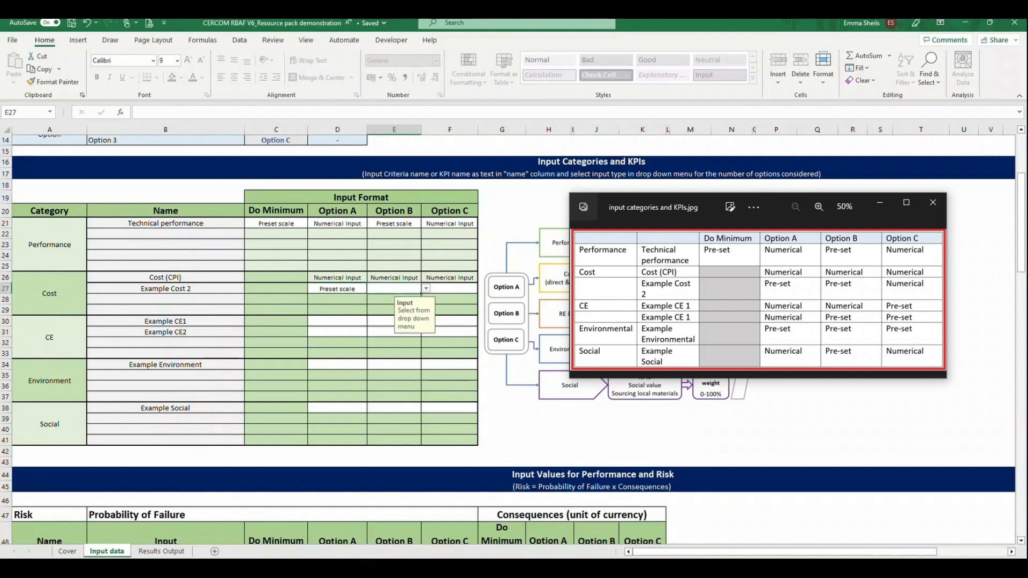
key(alt+Down)
key(Return)
key(Tab)
key(alt+Down)
key(Down)
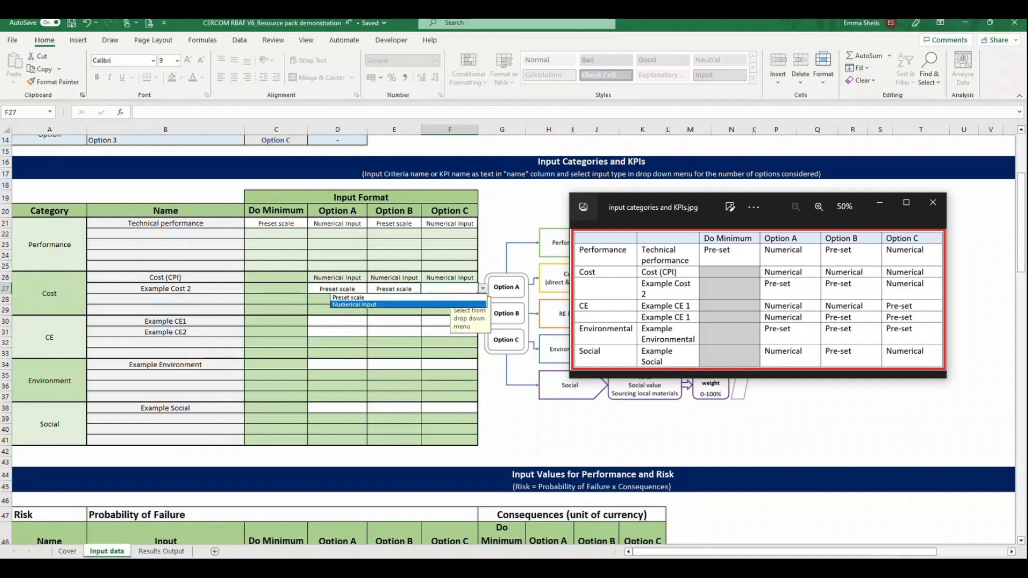
key(Return)
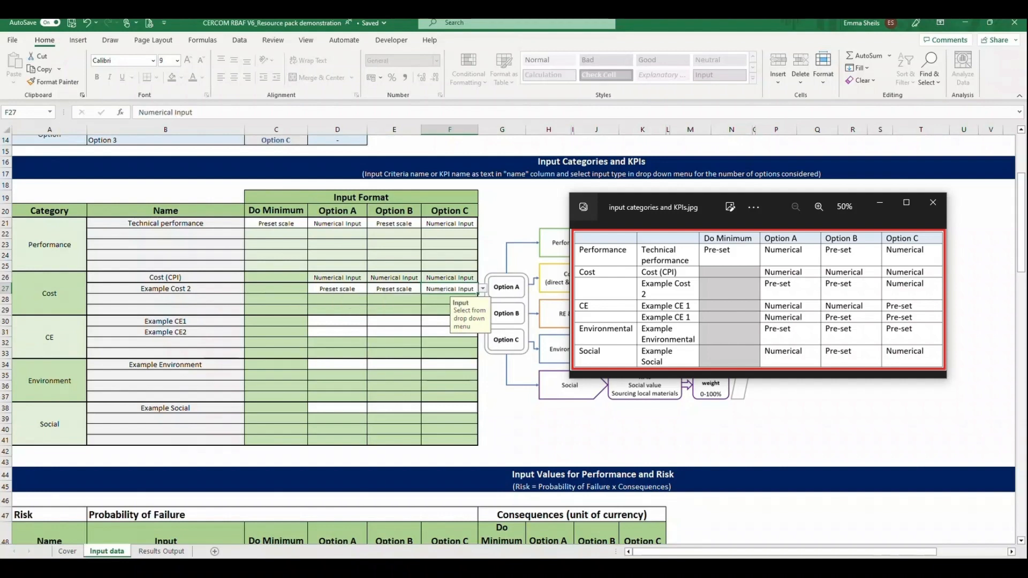
Set the Example CE1 input format to Numerical Input for Options A and B.
click(337, 321)
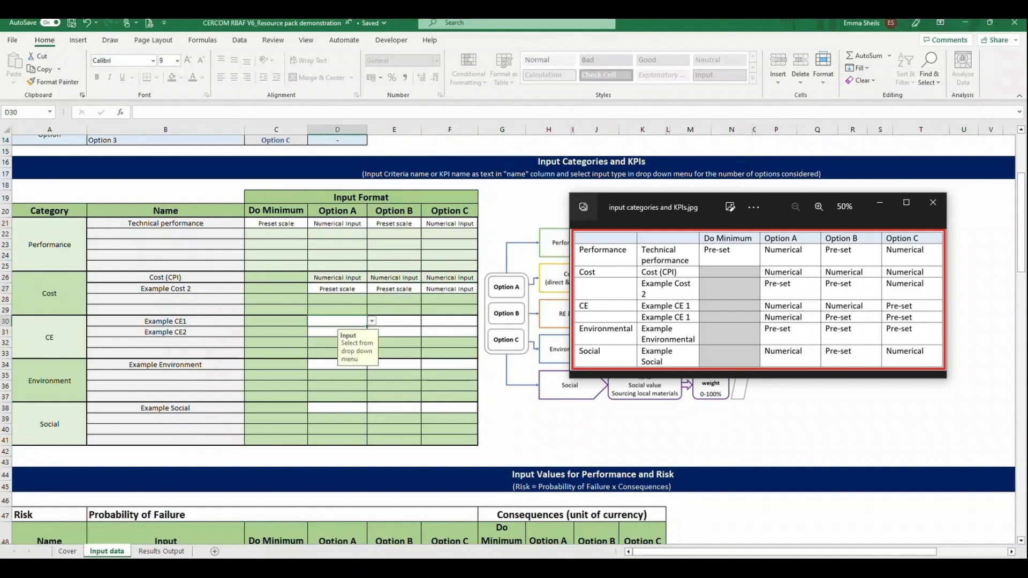
key(alt+Down)
key(Down)
key(Return)
key(Tab)
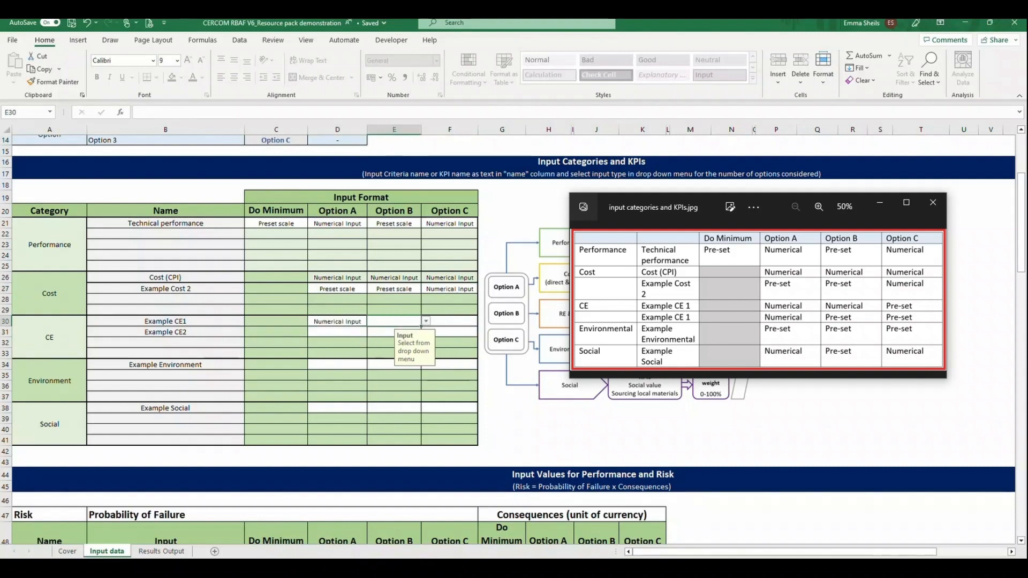
key(alt+Down)
key(Down)
key(Return)
Set the Example CE1 input format to Preset scale for Option C.
key(Tab)
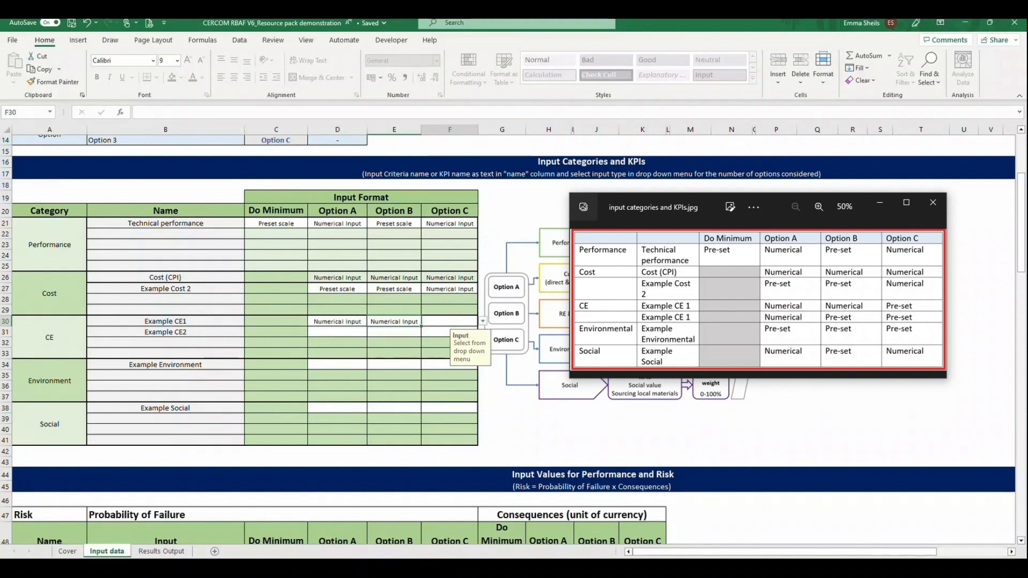
key(alt+Down)
key(Down)
key(Down)
key(Return)
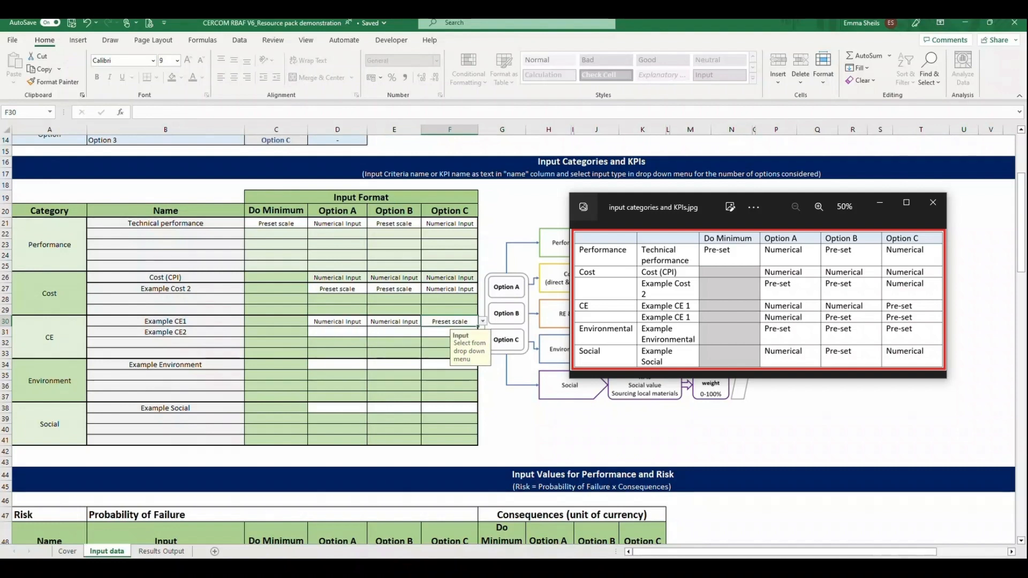
Set the Example CE2 input format to Numerical Input for Option A and Preset scale for Options B and C.
key(Return)
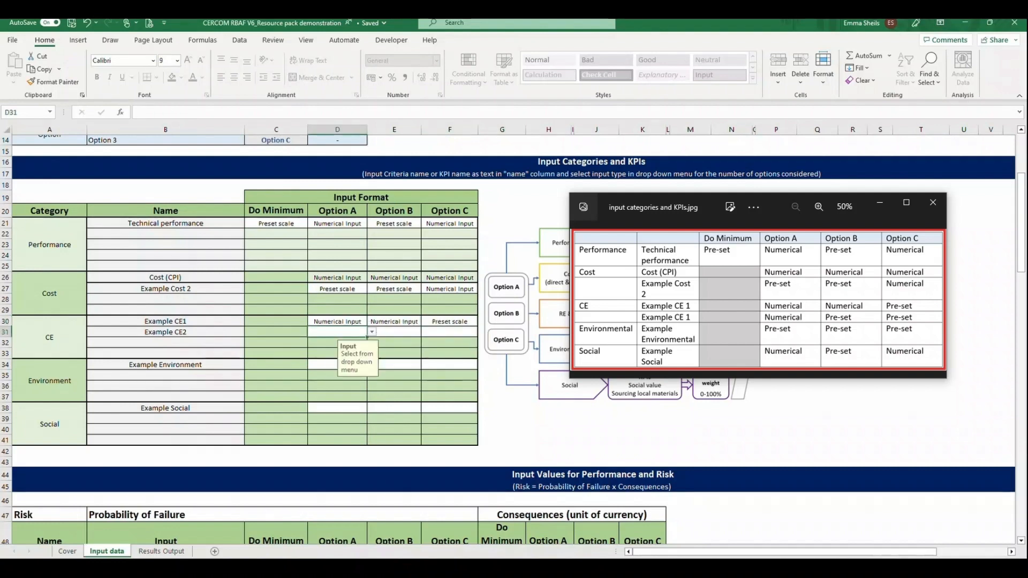
key(alt+Down)
key(Down)
key(Return)
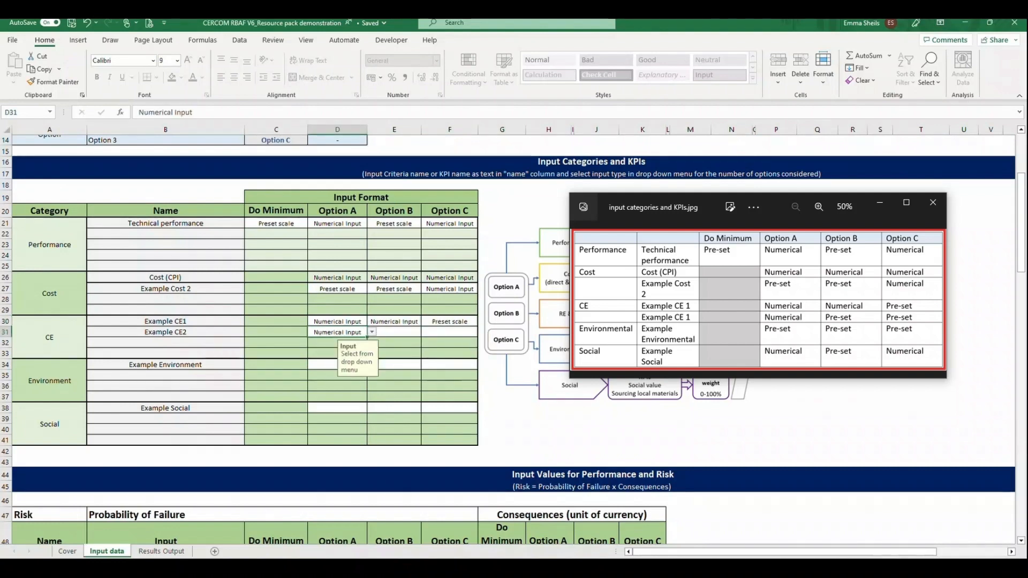
key(Tab)
key(alt+Down)
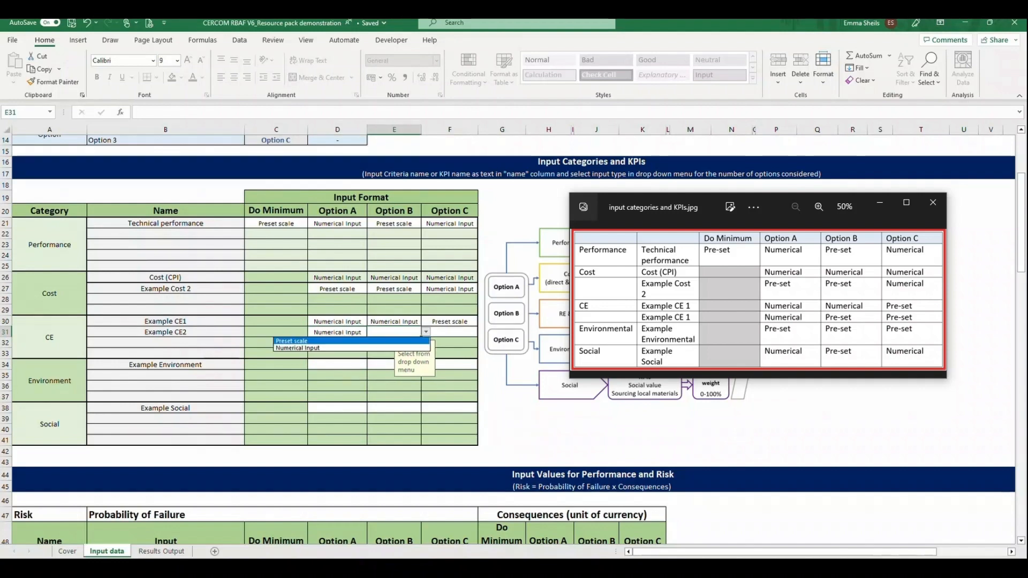
key(Return)
key(Tab)
key(alt+Down)
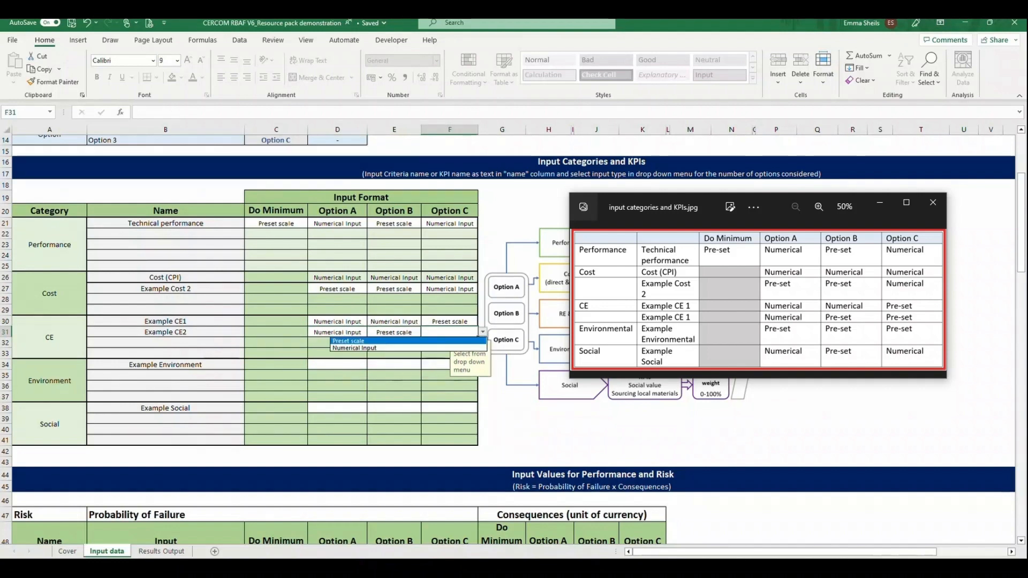
key(Return)
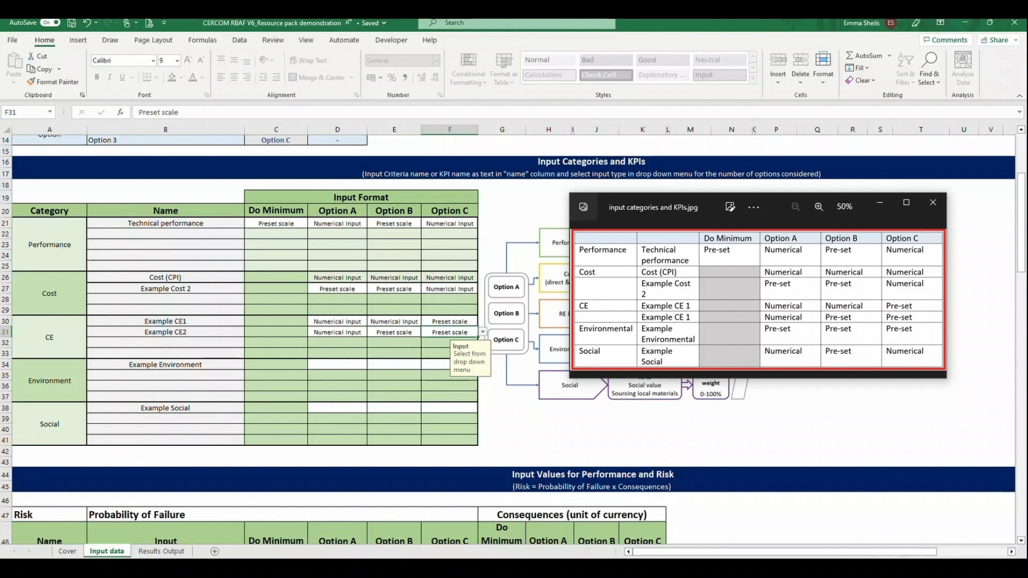
Set the Example Environment input format to Preset scale for Options A, B and C.
click(338, 364)
key(alt+Down)
key(Return)
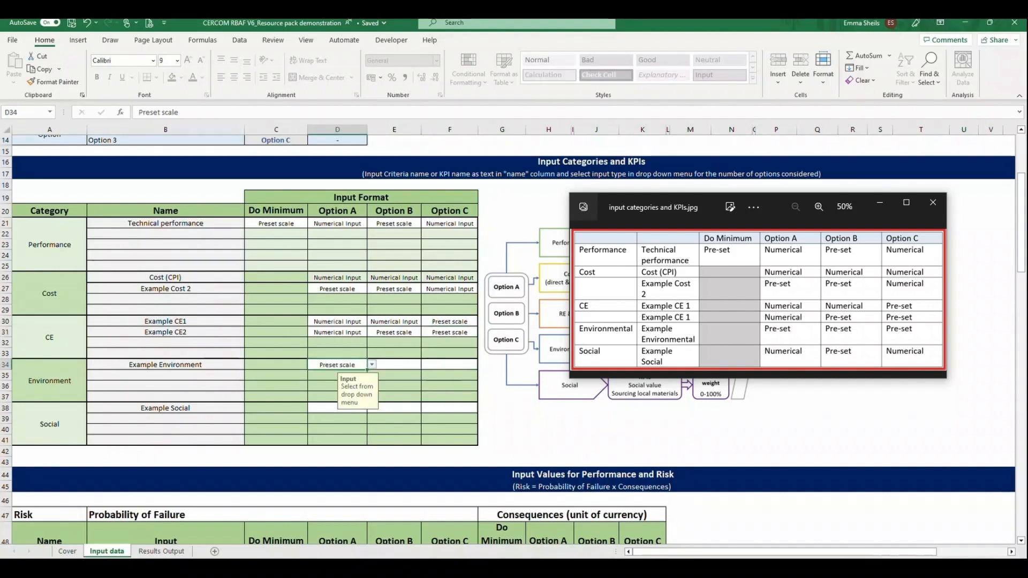
key(Tab)
key(alt+Down)
key(Return)
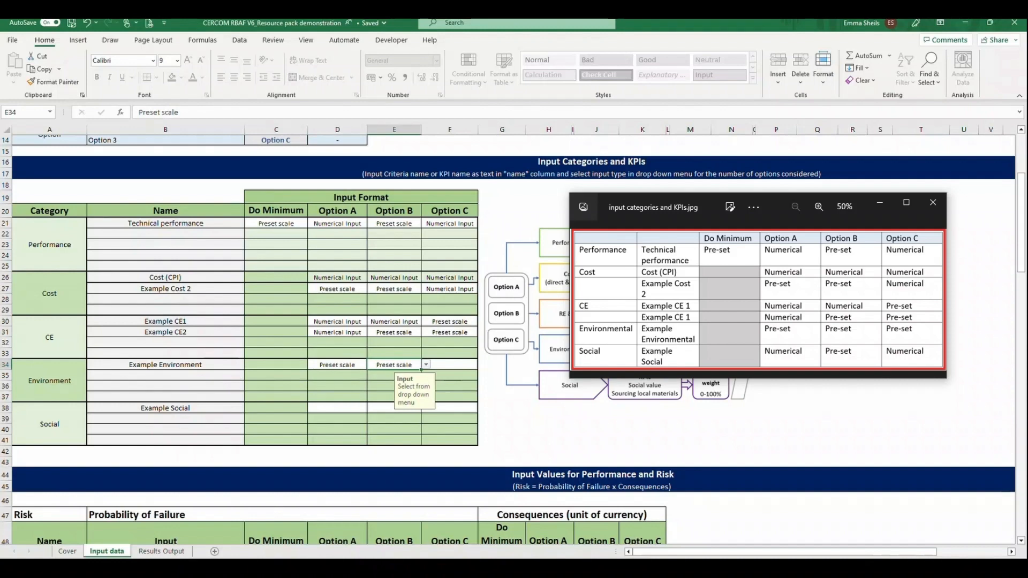
key(Tab)
key(alt+Down)
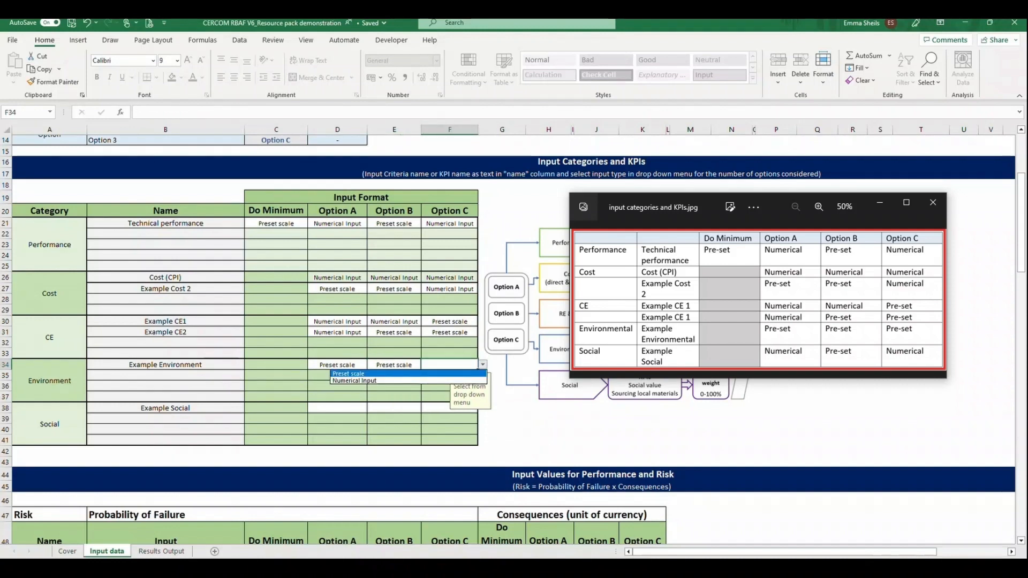
key(Return)
Set the Example Social input format to Numerical Input for Option A and Preset scale for Option B.
click(337, 408)
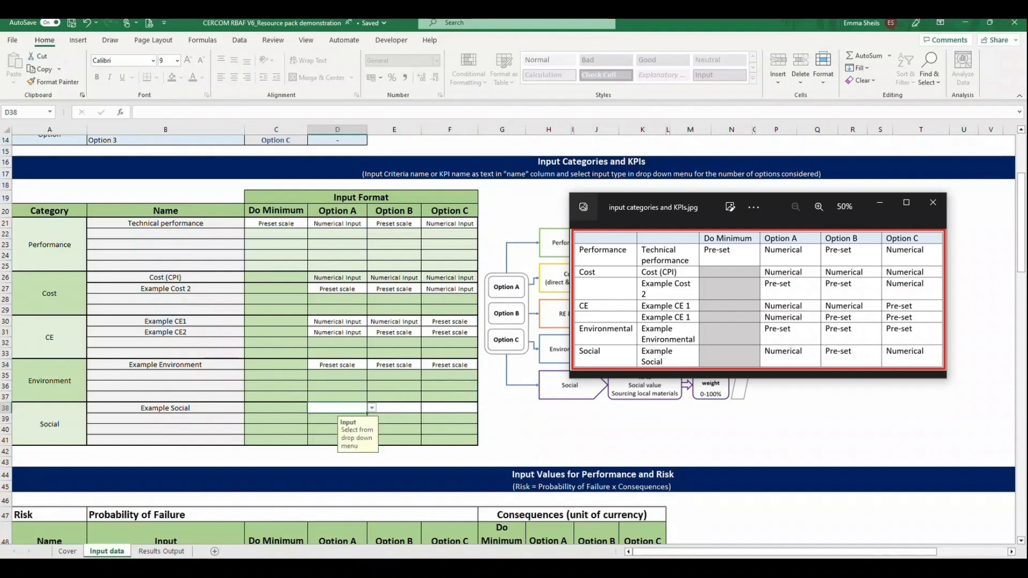
key(alt+Down)
key(Down)
key(Return)
key(Tab)
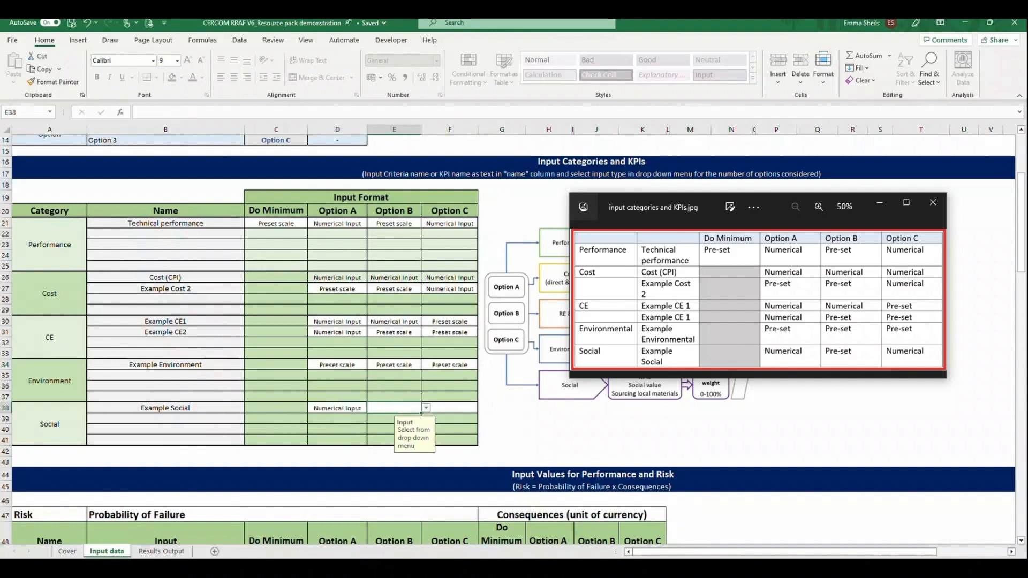
key(alt+Down)
key(Down)
key(Up)
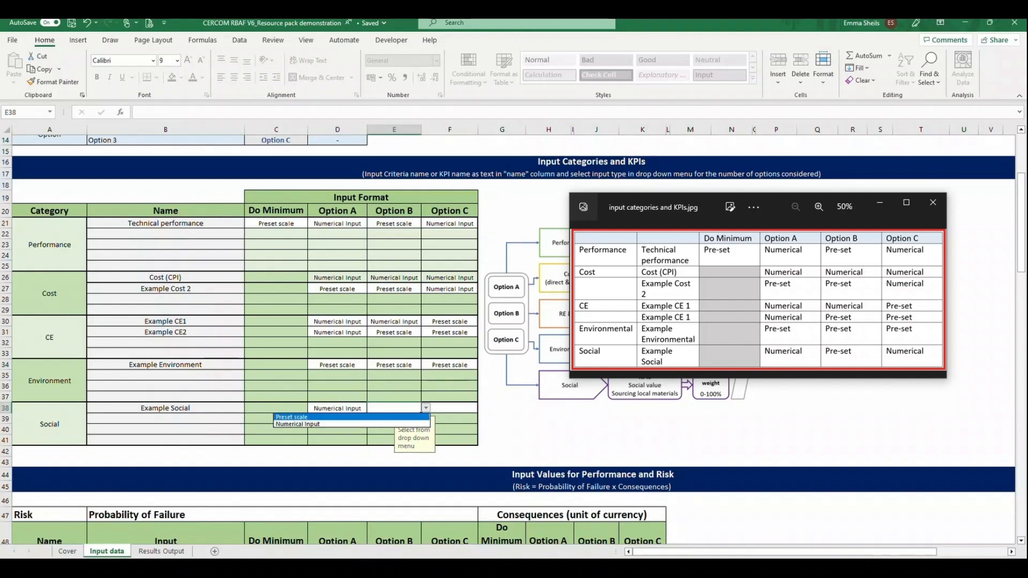
key(Return)
Set the Example Social input format to Numerical Input for Option C.
key(Tab)
key(alt+Down)
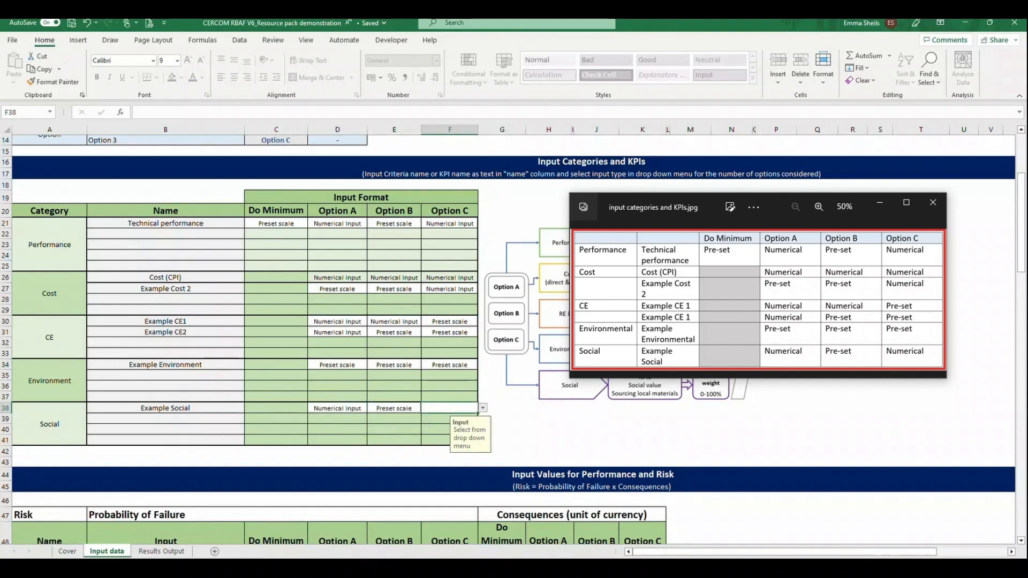
key(Down)
key(Return)
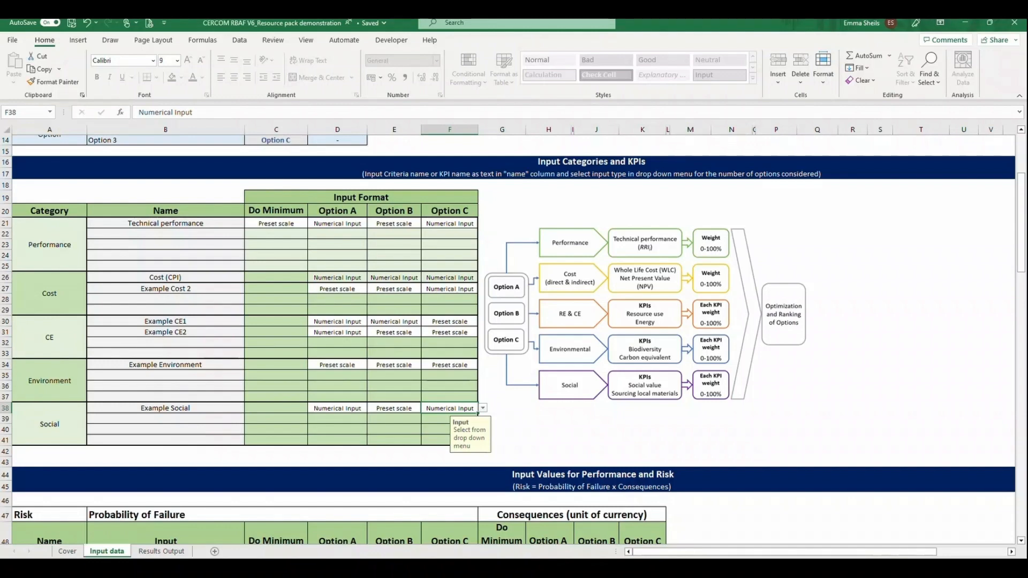
Examine the Input Values for Performance and Risk section, including the Do Minimum and Option B columns under Probability of Failure.
click(502, 440)
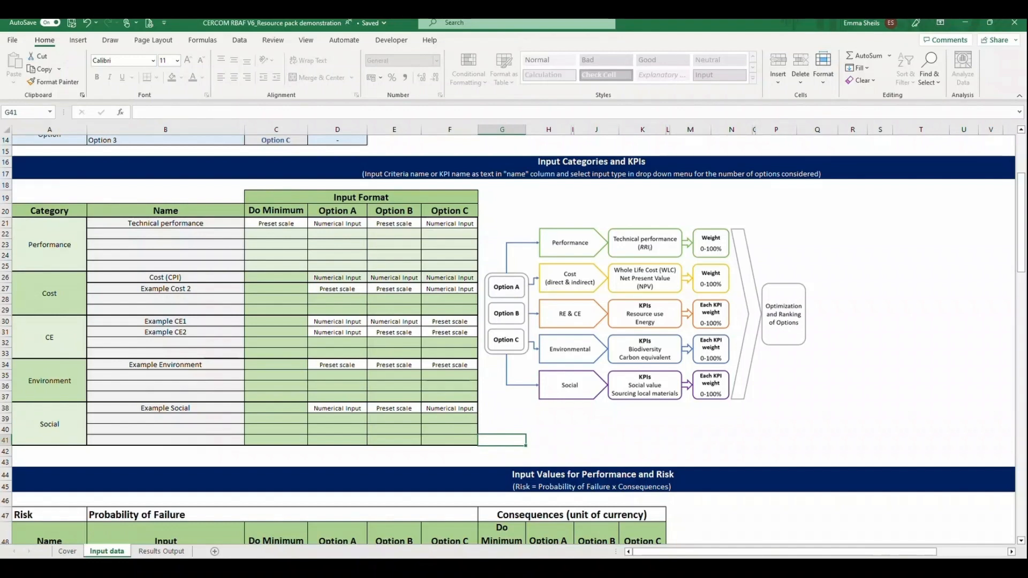
scroll(513, 340, down, 4)
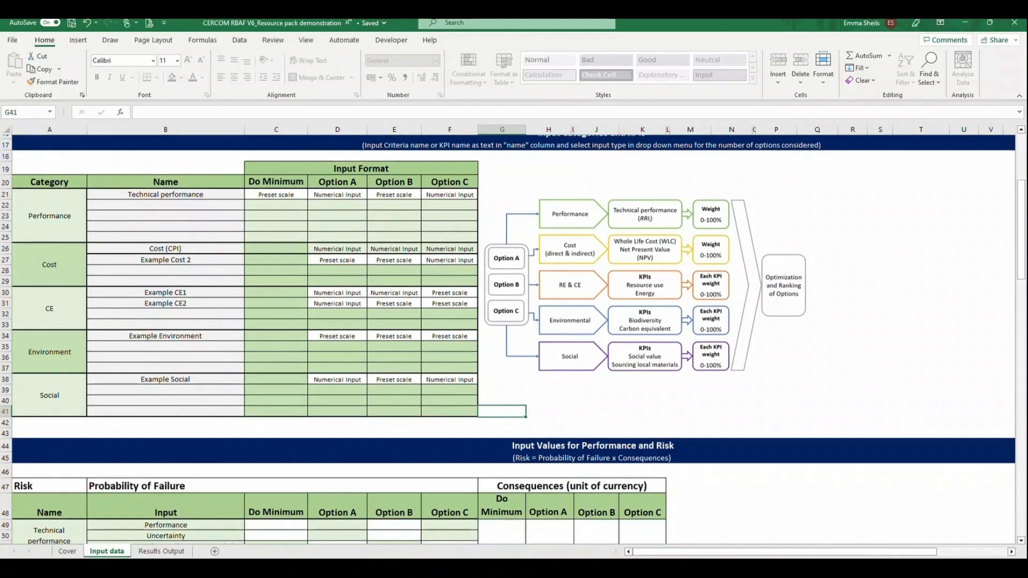
scroll(513, 340, down, 2)
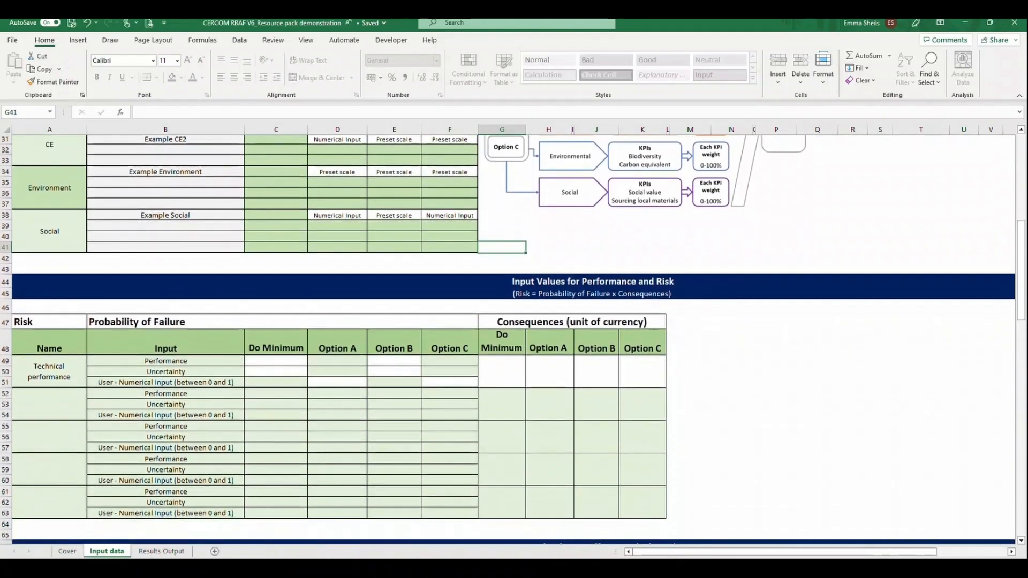
scroll(513, 340, down, 1)
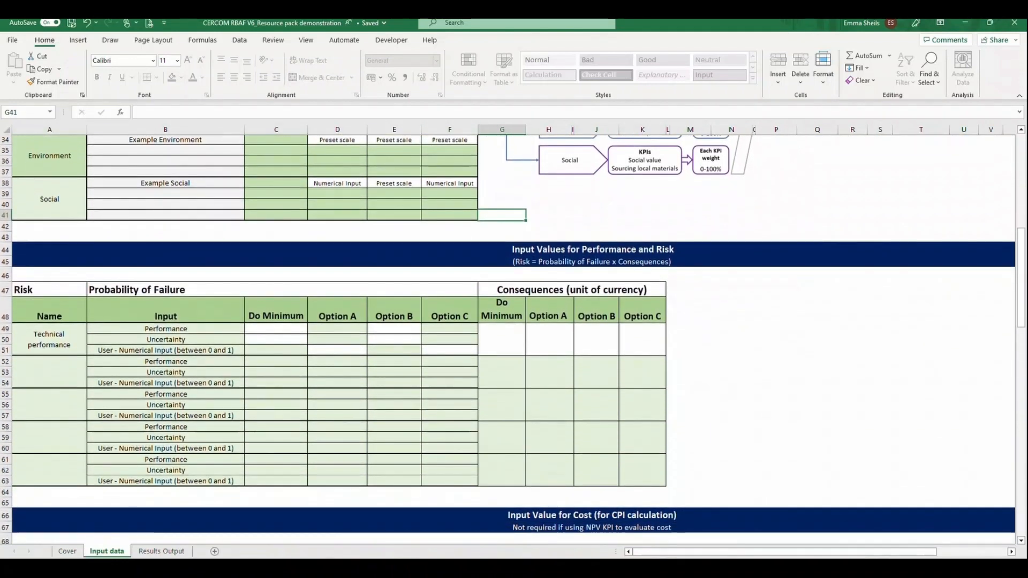
click(591, 261)
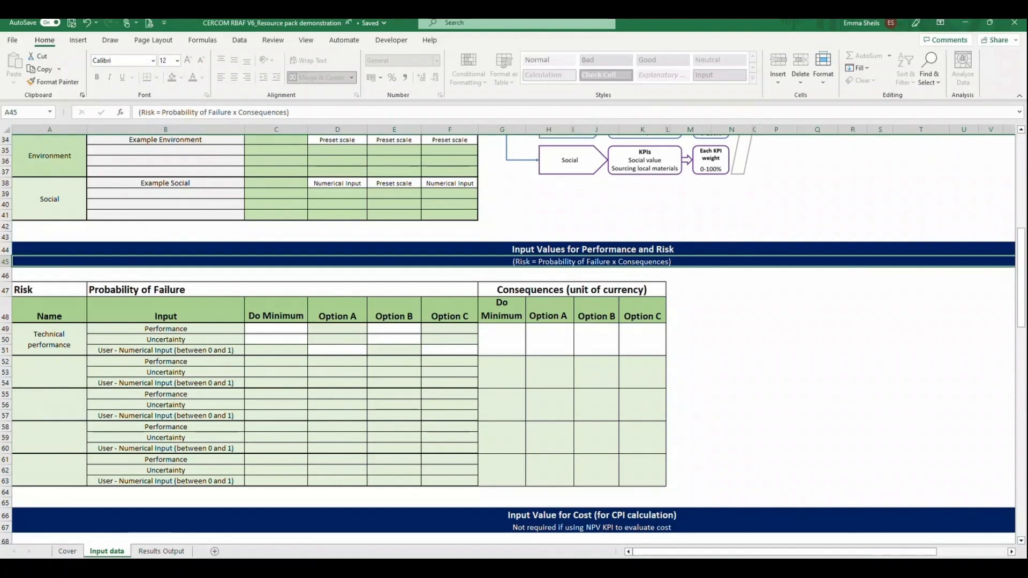
click(276, 316)
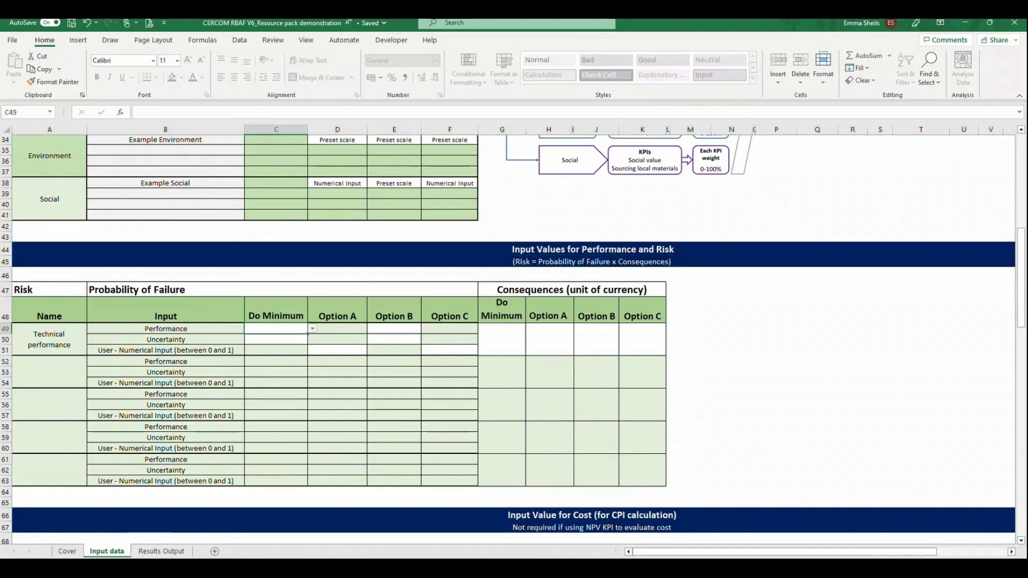
click(394, 316)
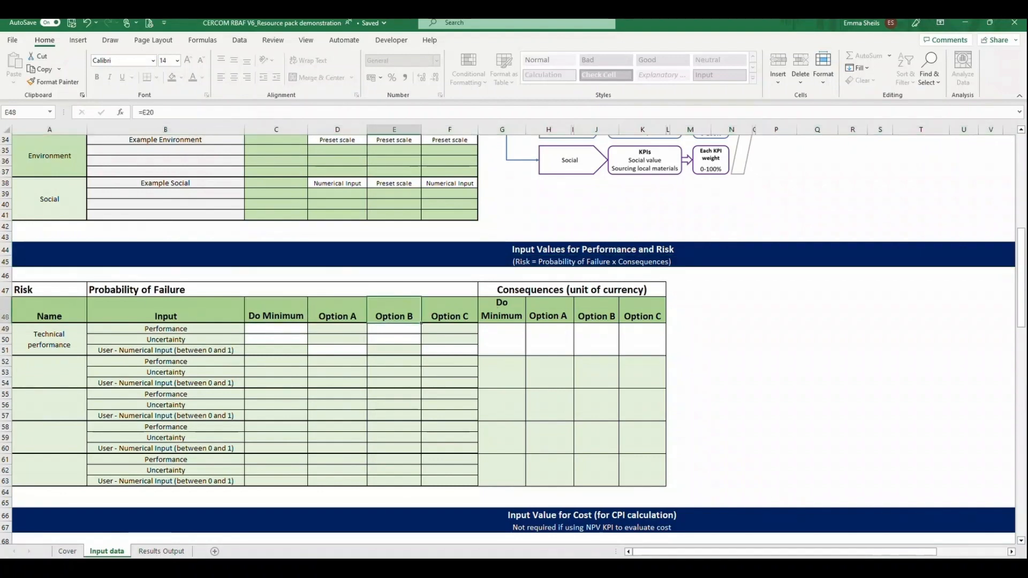
Set the Do Minimum technical performance to Above Average and its uncertainty to Low under Probability of Failure.
click(276, 329)
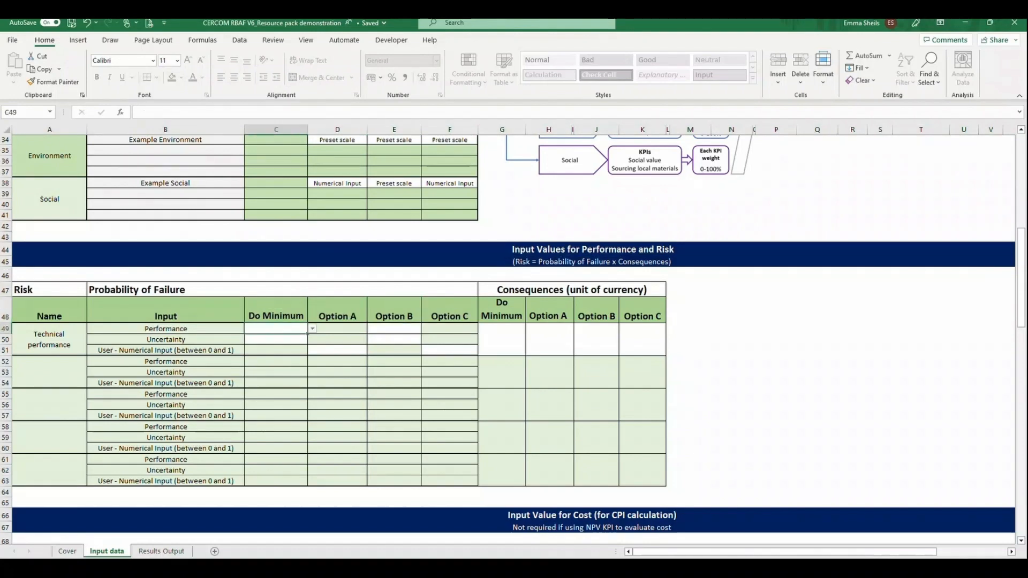
click(313, 328)
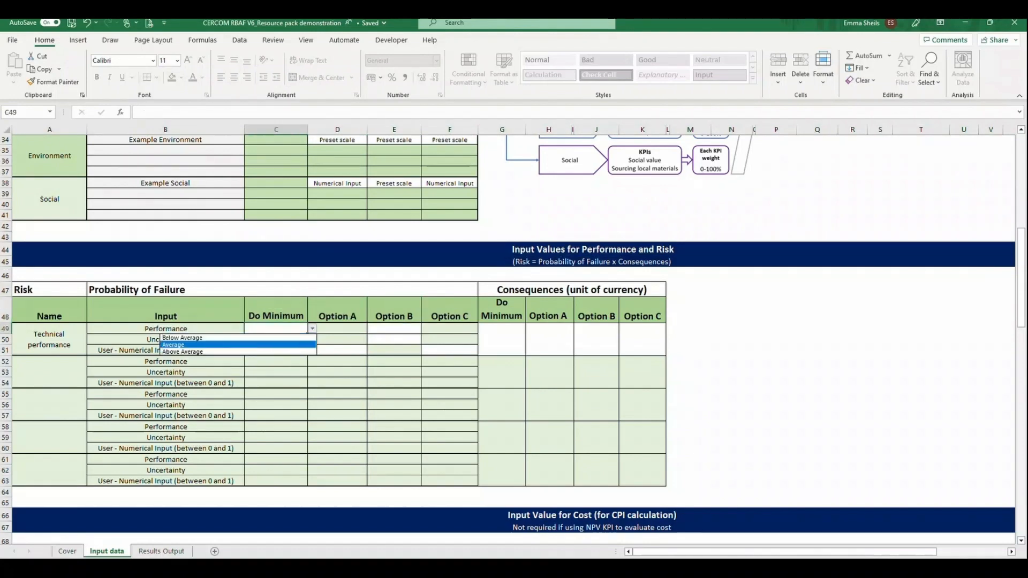
click(312, 328)
click(306, 339)
click(312, 339)
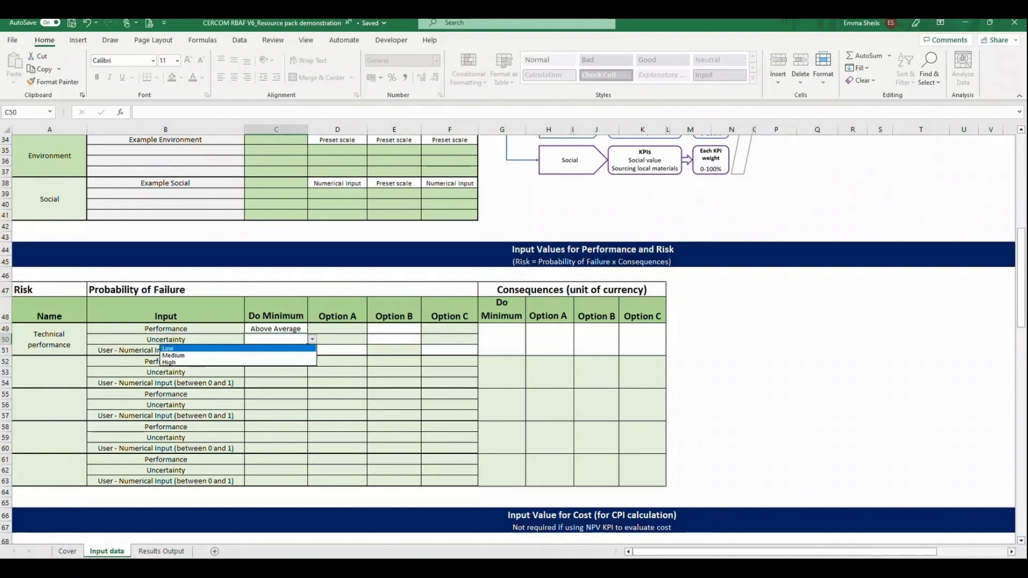
click(168, 348)
Set the Option B technical performance to Below Average and its uncertainty to High under Probability of Failure.
click(394, 328)
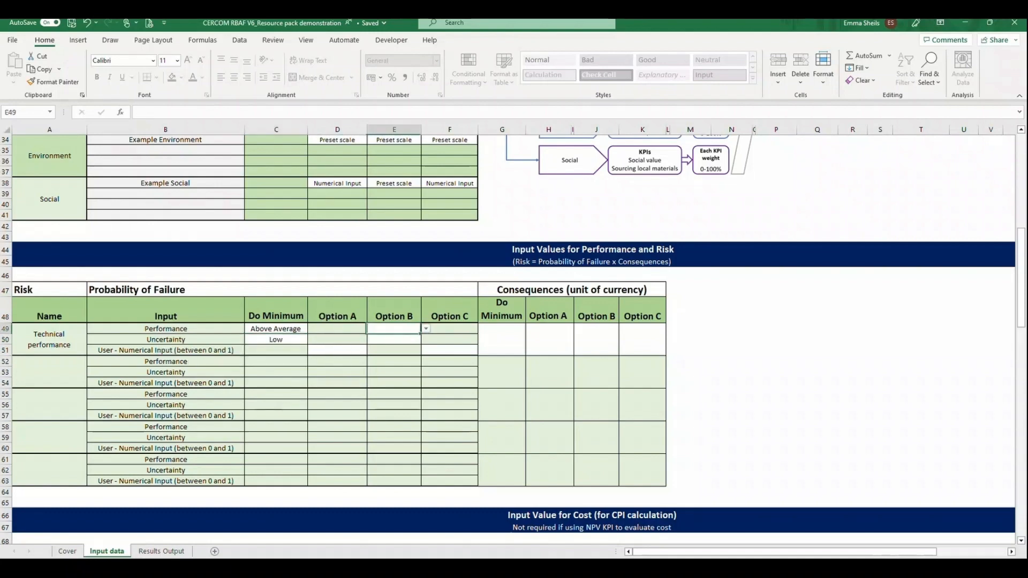
key(alt+Down)
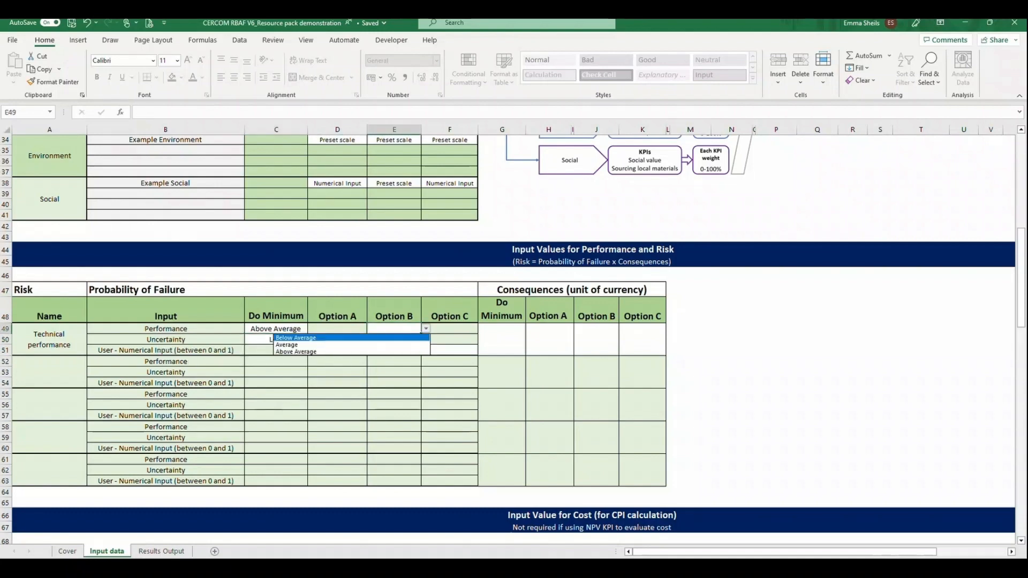
key(Return)
drag(1027, 429, 742, 124)
key(Down)
key(alt+Down)
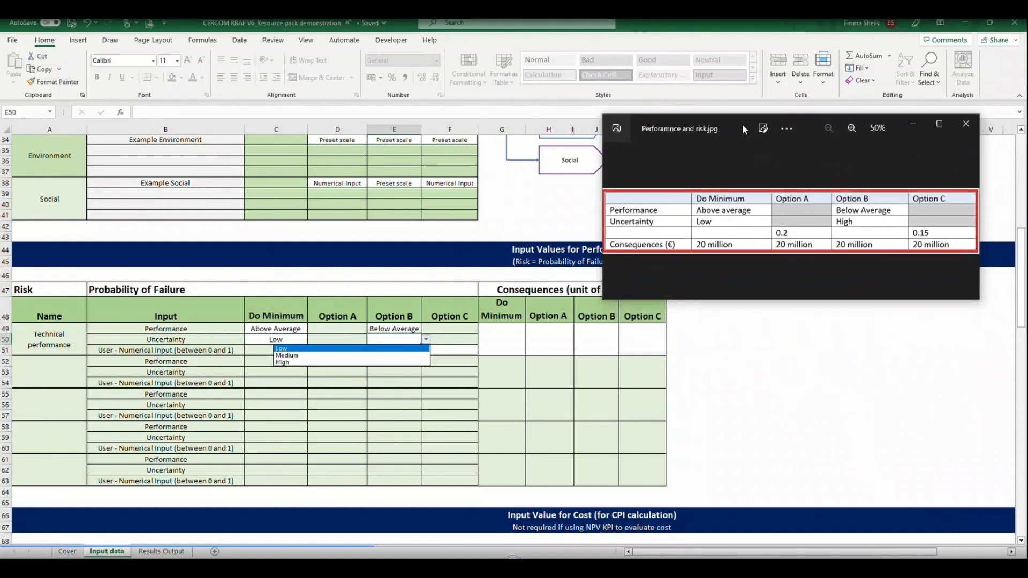
key(Down)
key(Down)
key(Return)
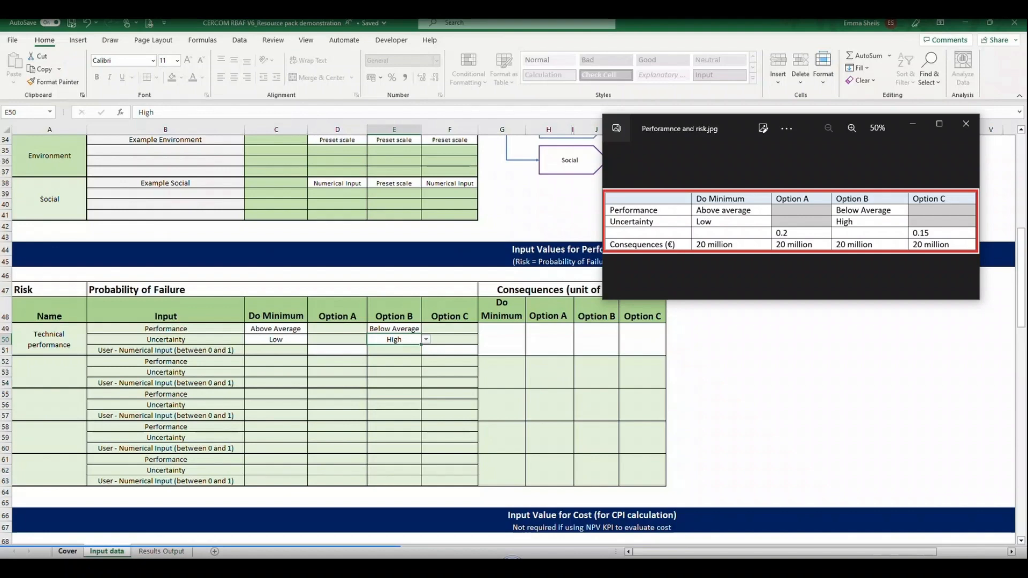
Examine the pre-set probability of failure tables in the Assumptions section of the Cover sheet.
click(67, 551)
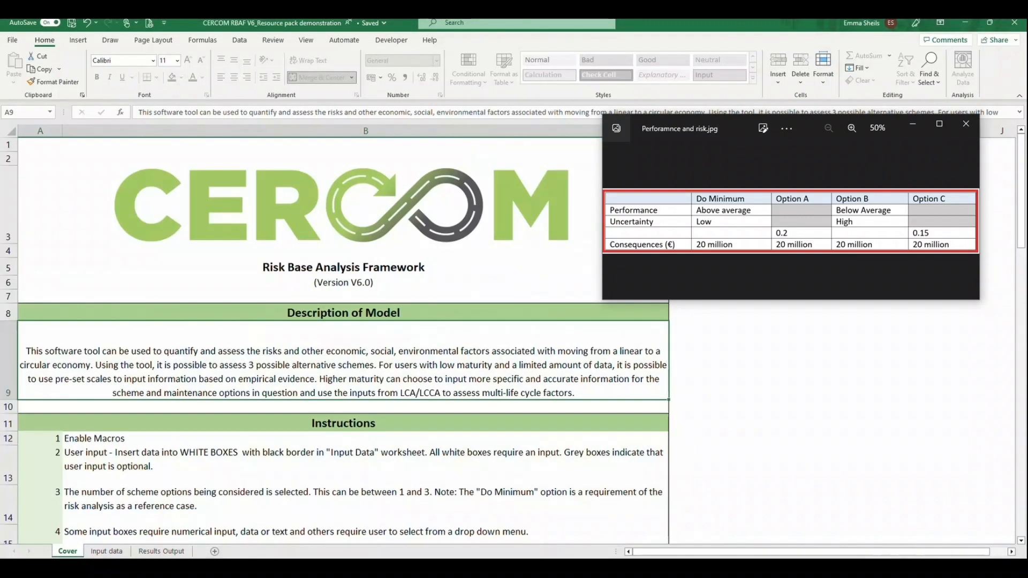
scroll(343, 337, down, 3)
scroll(342, 338, down, 5)
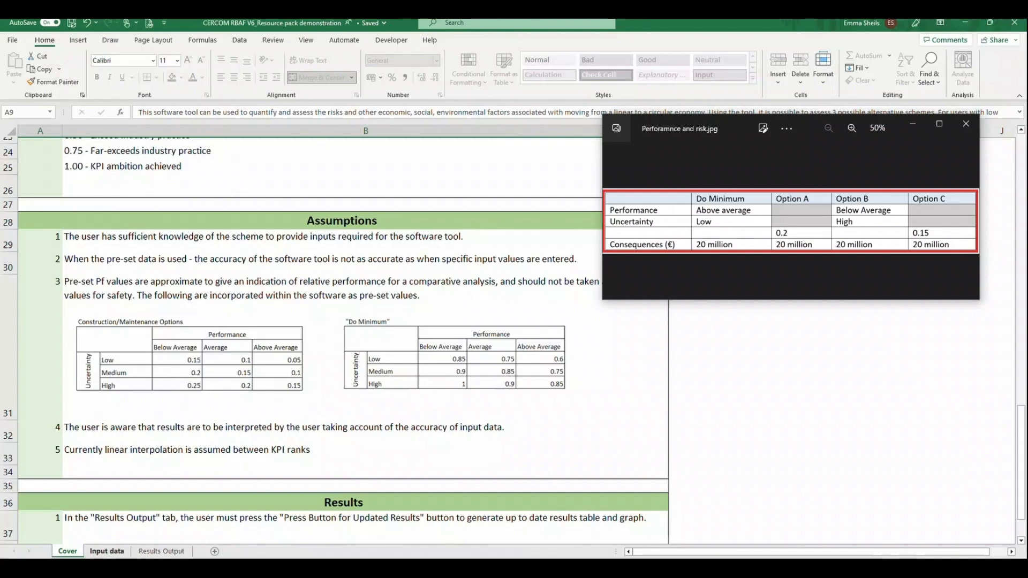
On the Input data sheet, enter the technical performance failure probabilities 0.2 for Option A and 0.15 for Option C.
click(107, 551)
click(338, 350)
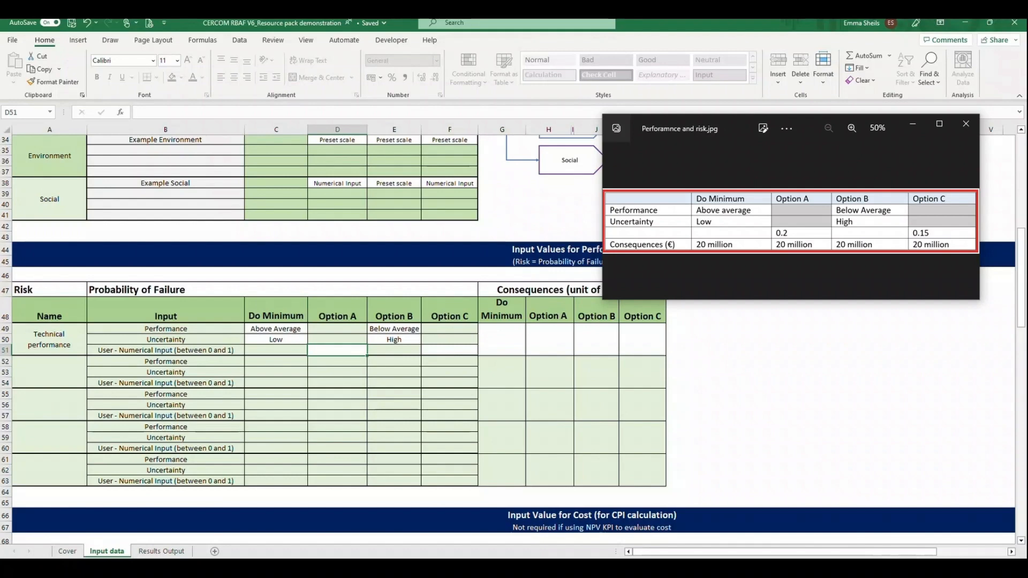
text(0.2)
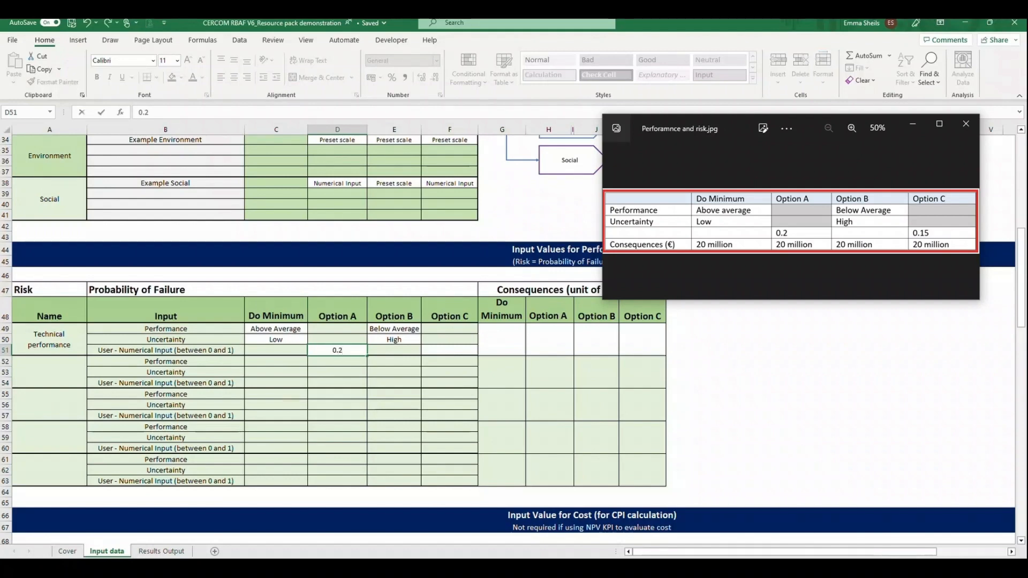
click(449, 350)
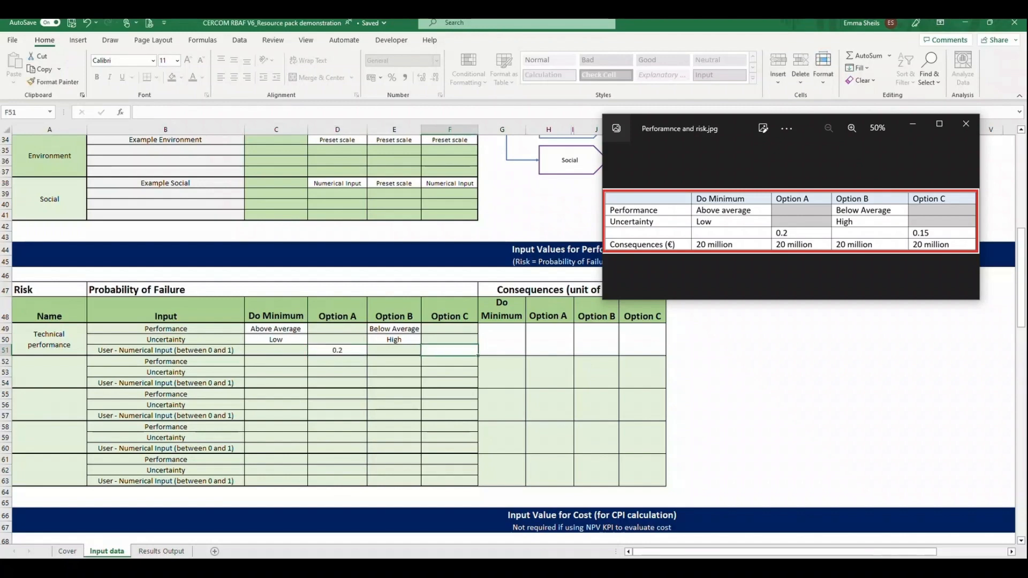
text(0.15)
key(Return)
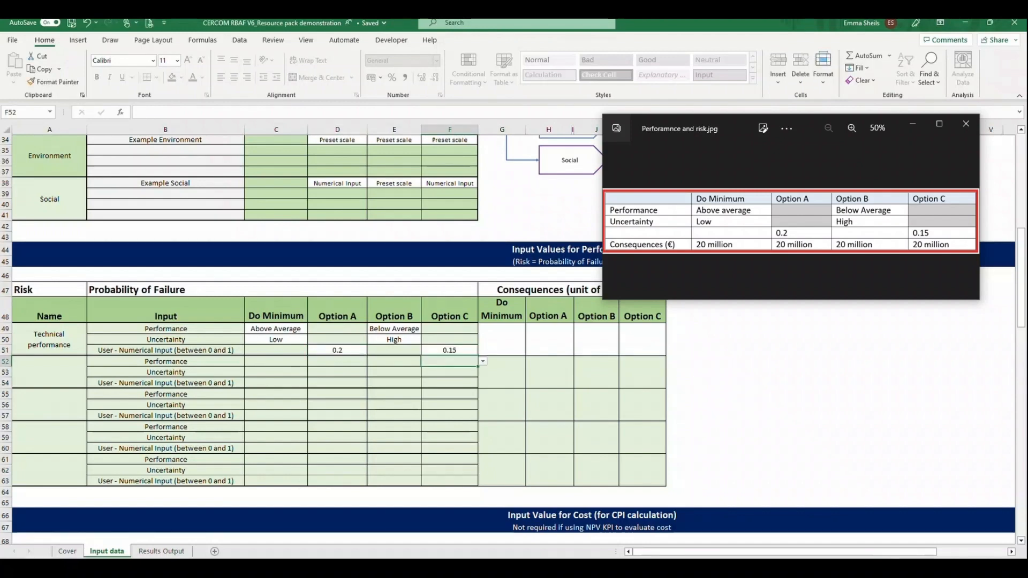
Enter technical performance consequences of 20,000,000 for Do Minimum and for Option A.
click(502, 340)
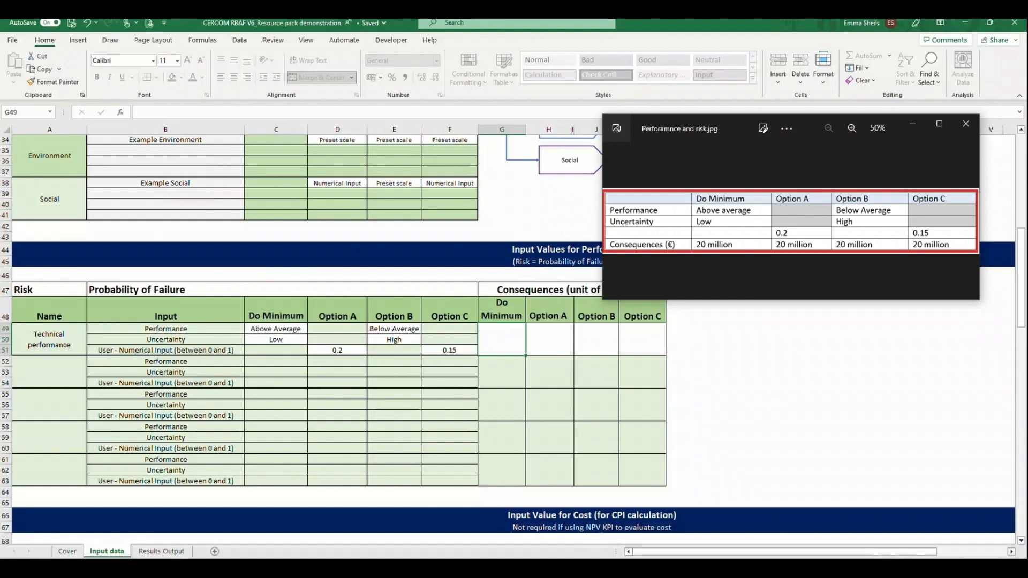
text(20,000,0)
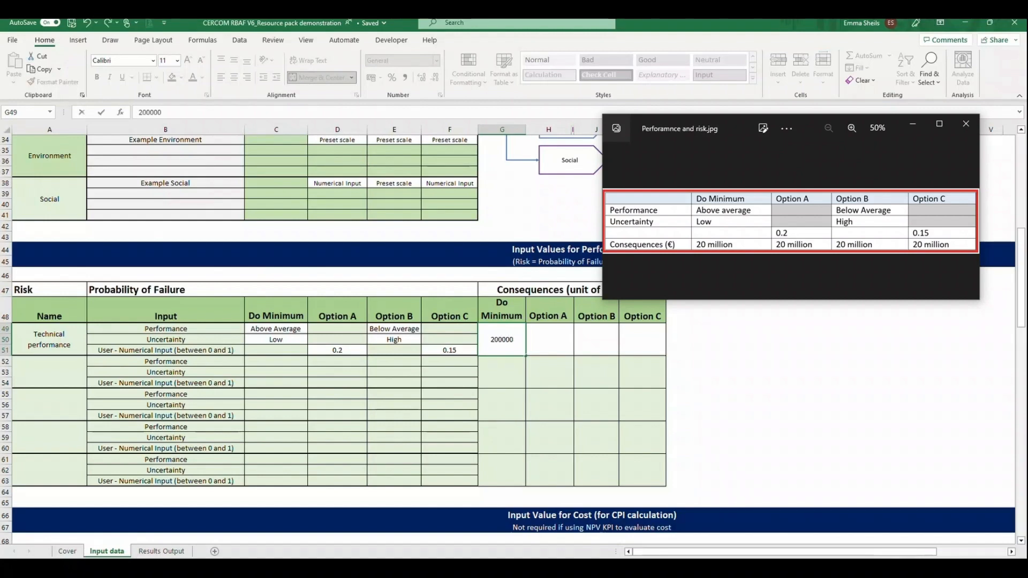
text(00)
key(Tab)
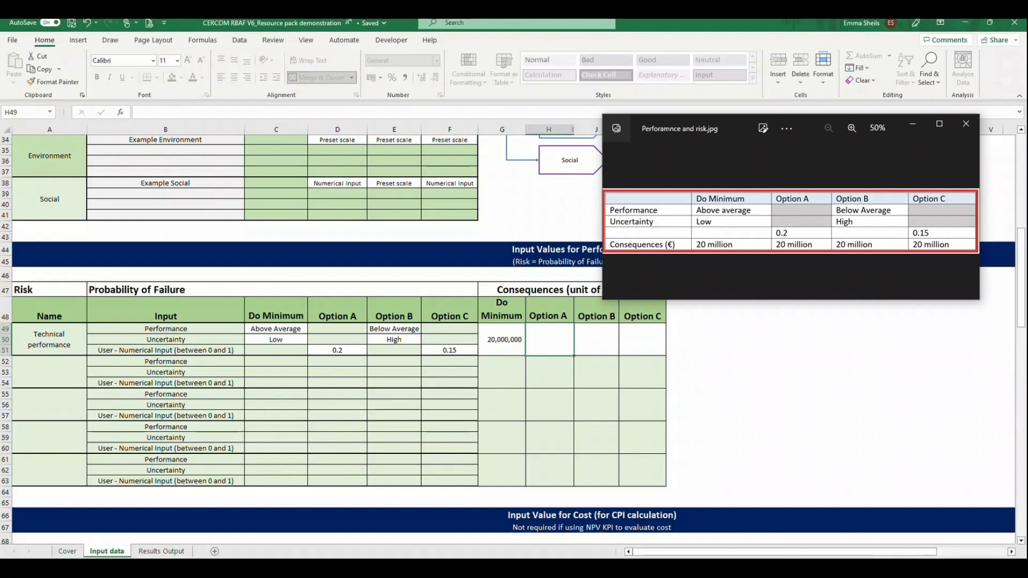
text(20,000,0)
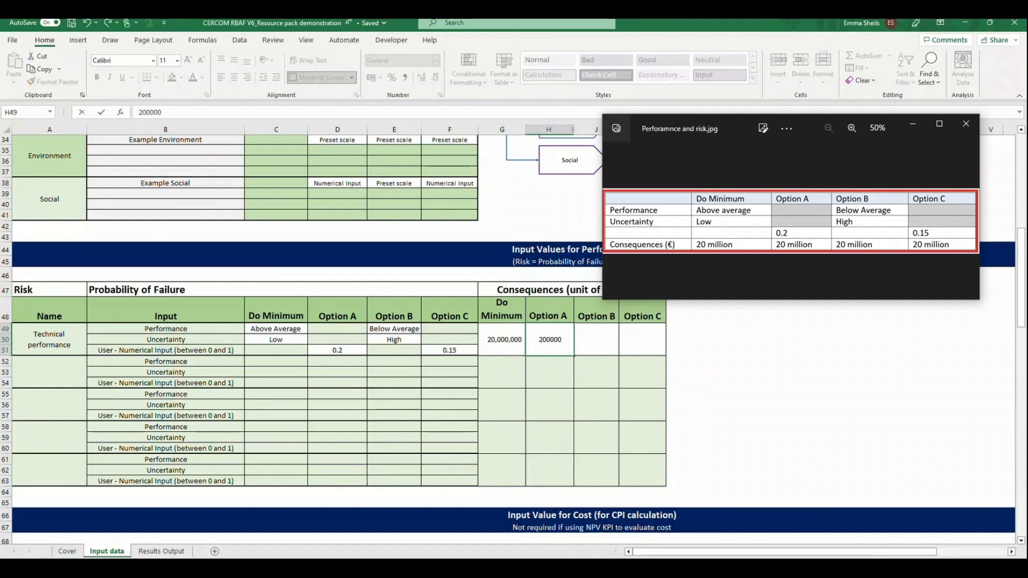
text(00)
key(Return)
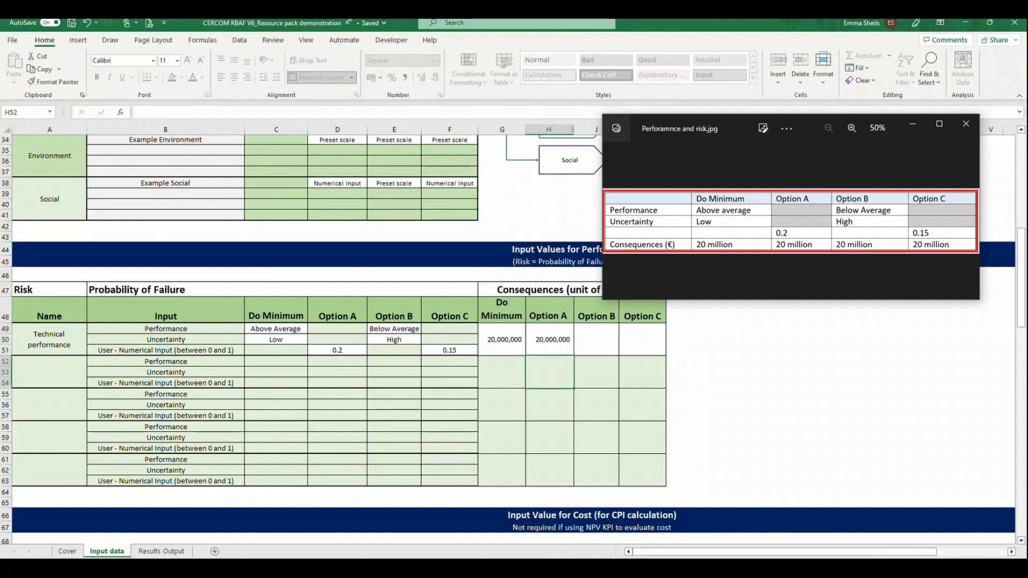
Copy the Option A consequence value to Option B and Option C, and move the reference image out of view.
key(Up)
key(ctrl+c)
key(Right)
key(ctrl+v)
key(Right)
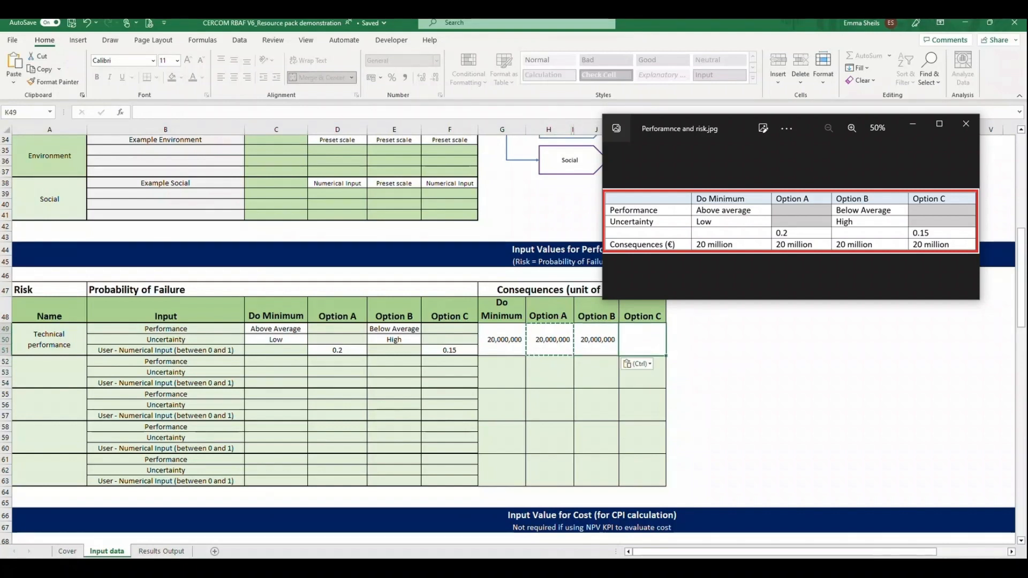
key(ctrl+v)
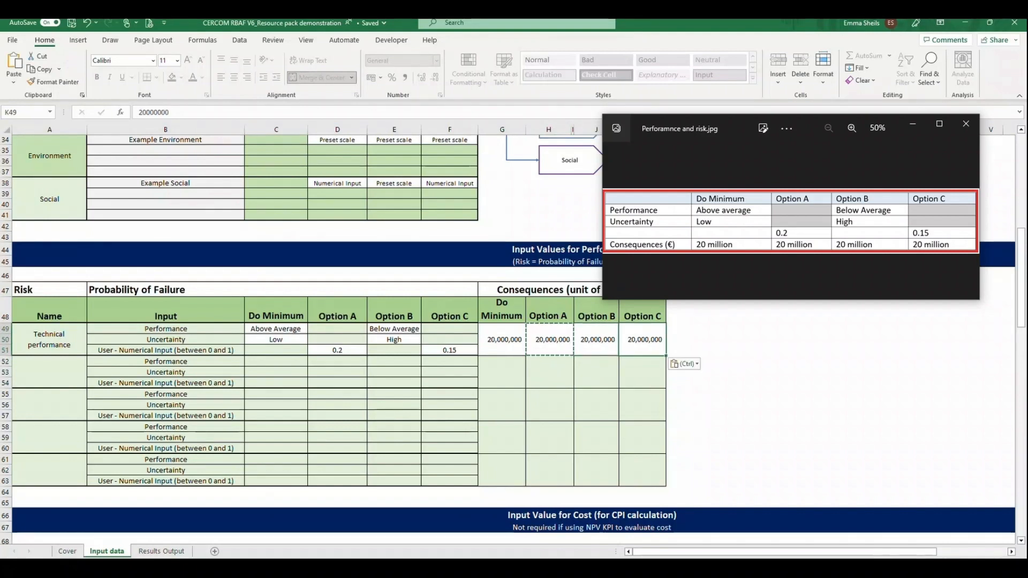
click(501, 340)
drag(730, 128, 1027, 369)
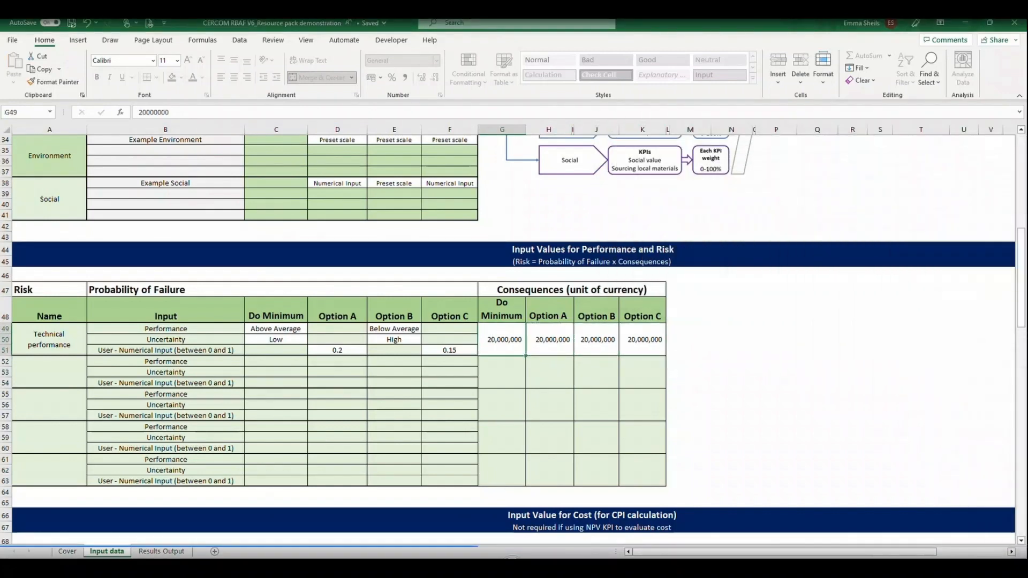
Examine the Input Value for Cost section and the available budget in the General Scheme Information.
click(642, 339)
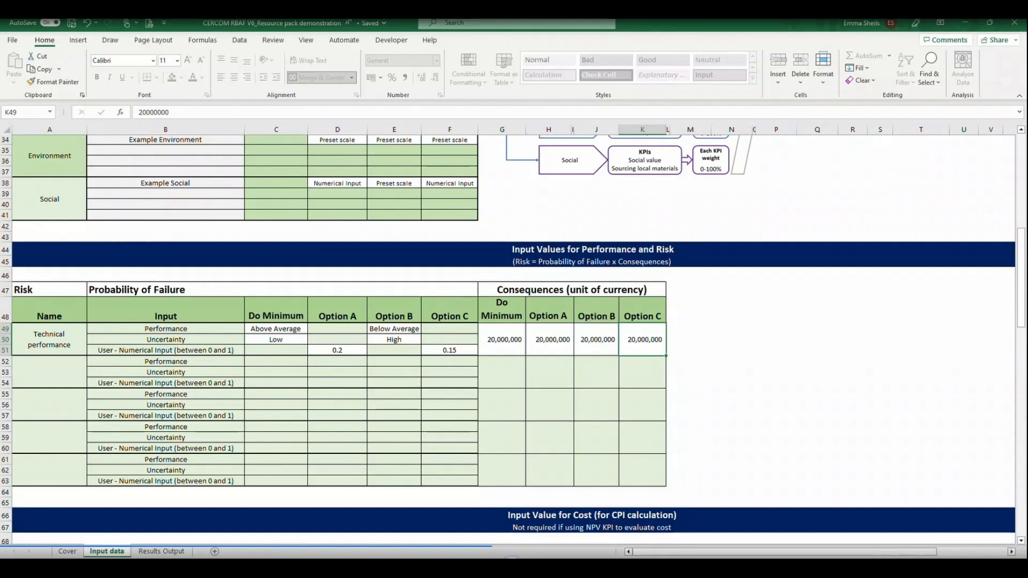
scroll(513, 339, down, 5)
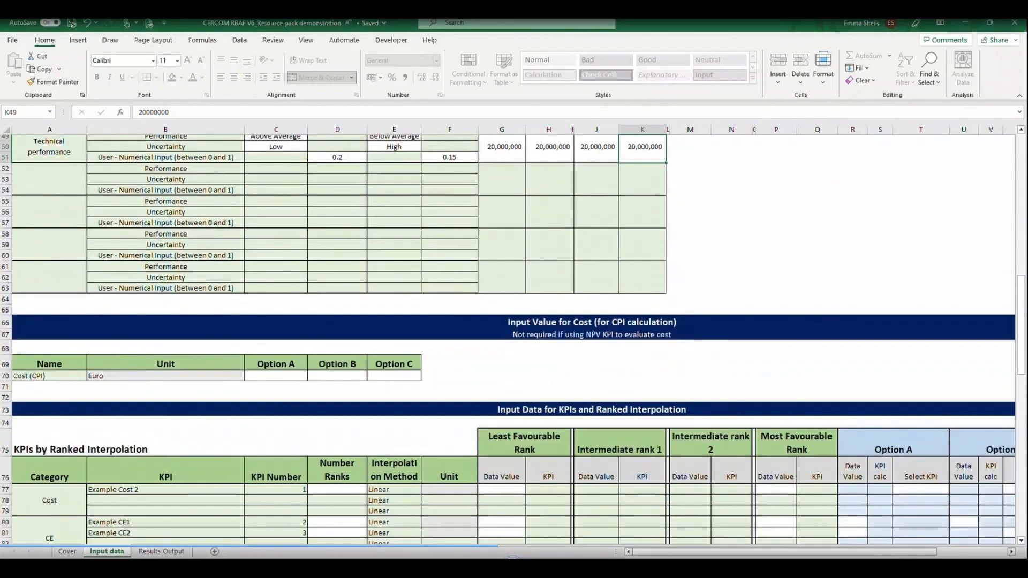
click(591, 323)
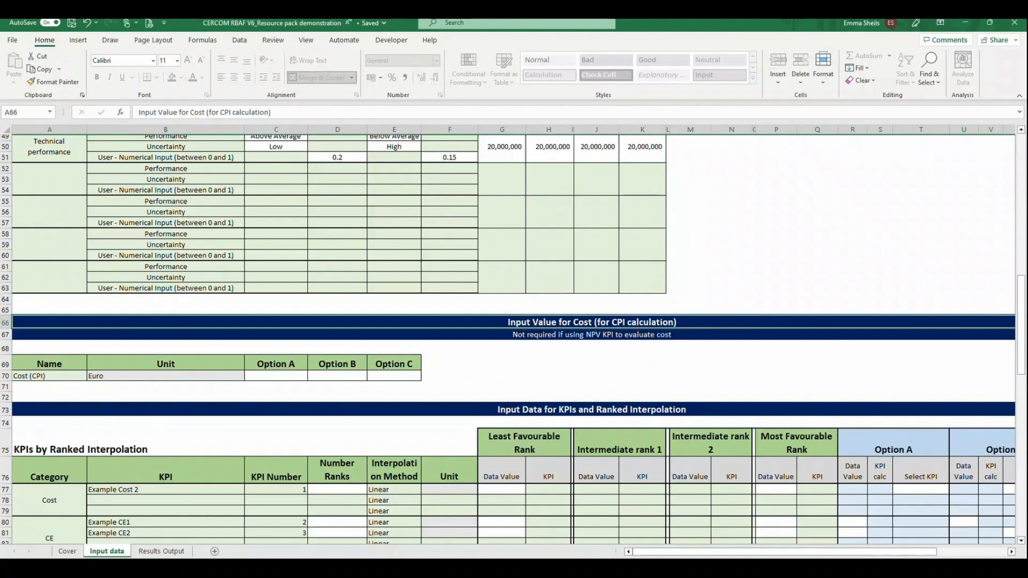
key(shift+Down)
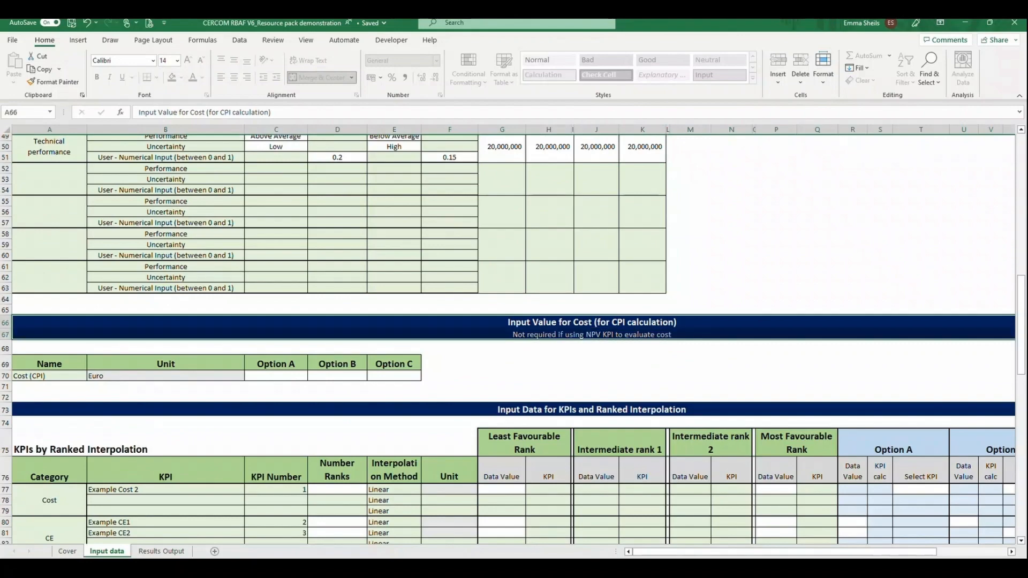
scroll(514, 338, up, 12)
scroll(514, 338, up, 5)
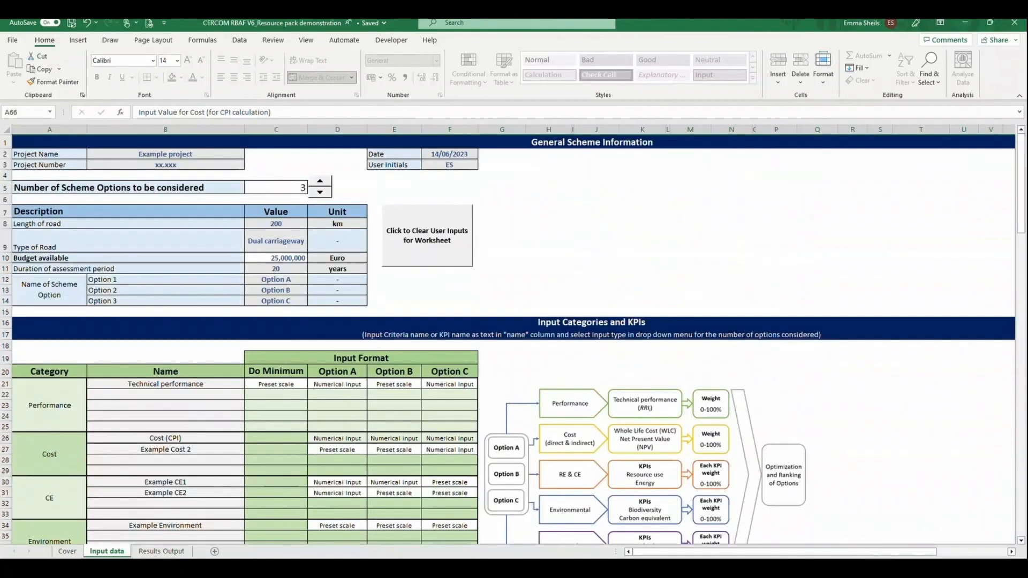
double_click(288, 258)
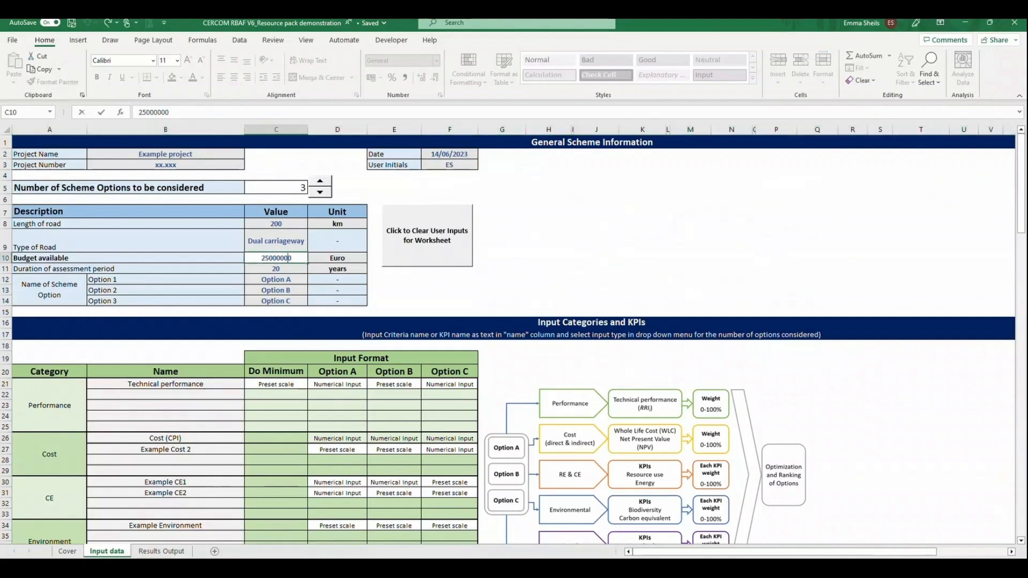
click(450, 279)
scroll(450, 279, down, 13)
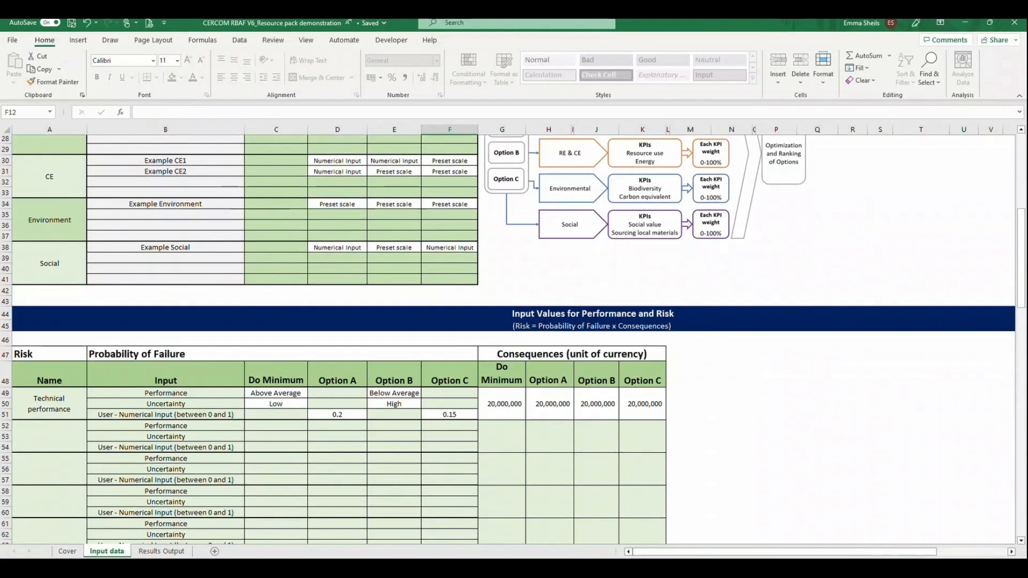
scroll(514, 338, down, 5)
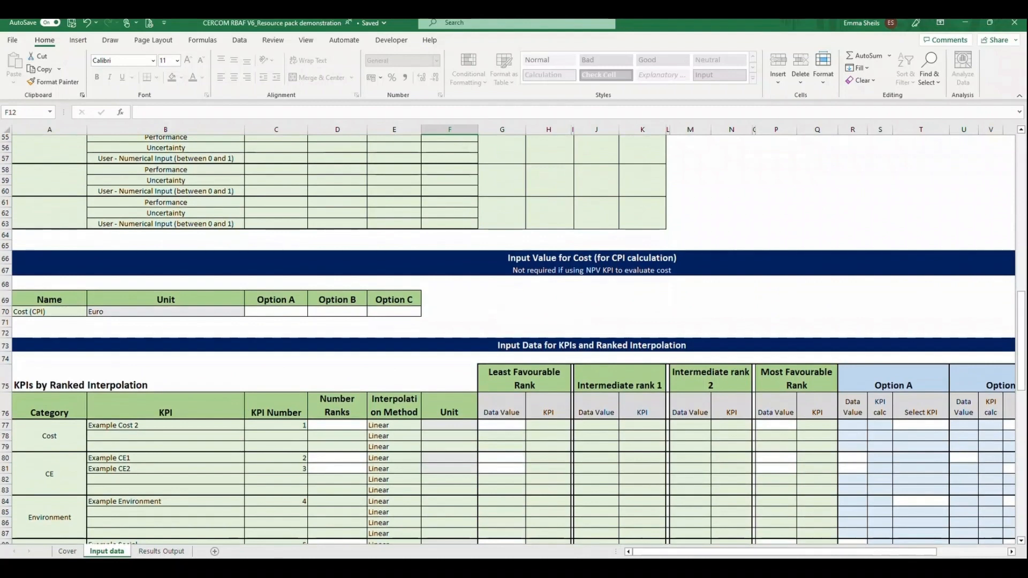
Bring the Cost CPI.jpg reference image into view and examine the Cost category rows under KPIs by Ranked Interpolation.
click(277, 311)
drag(1027, 79, 771, 151)
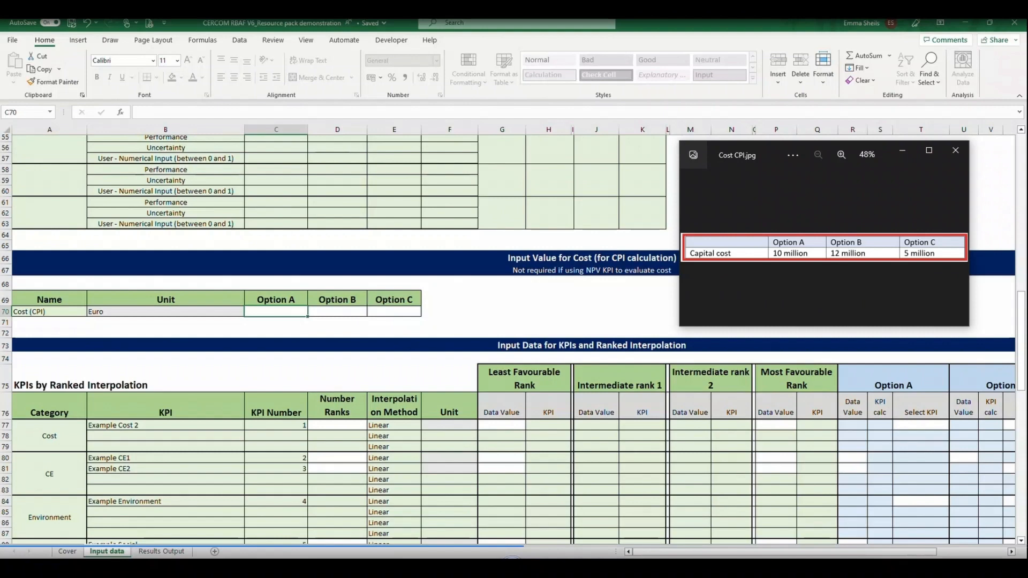
drag(165, 425, 166, 448)
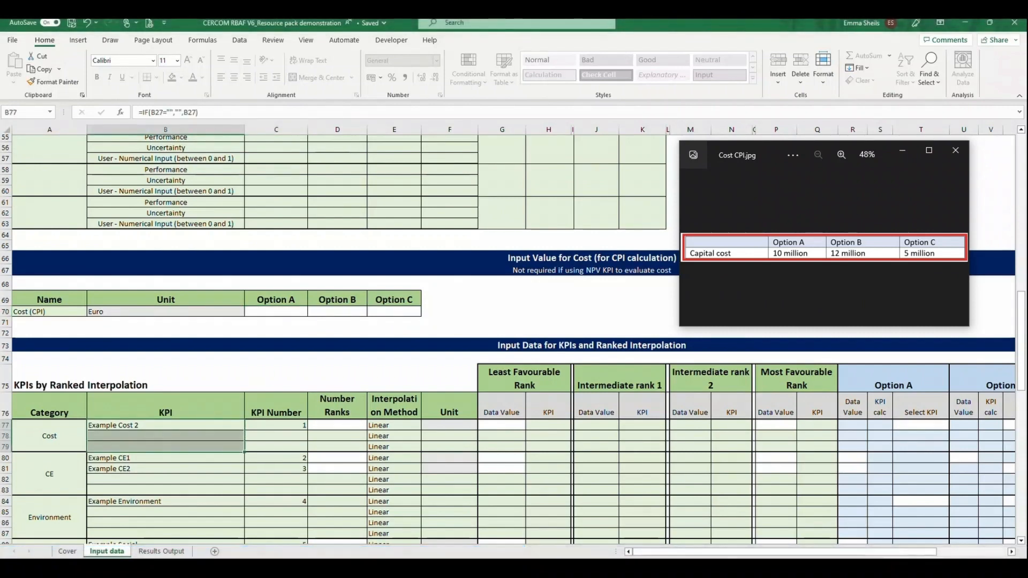
drag(49, 436, 166, 448)
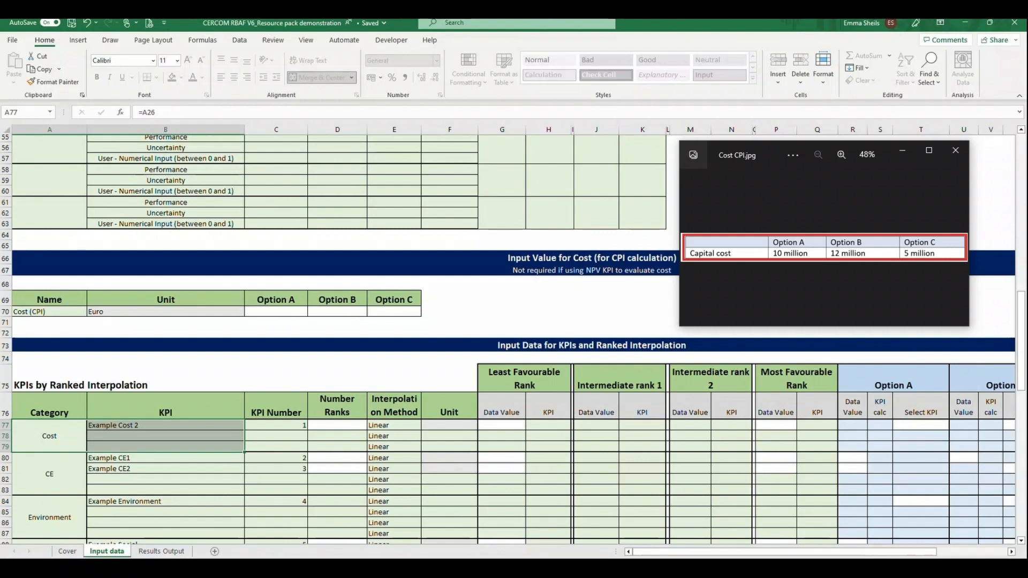
Enter a Cost (CPI) value of 10,000,000 euro for Option A.
click(275, 311)
text(100)
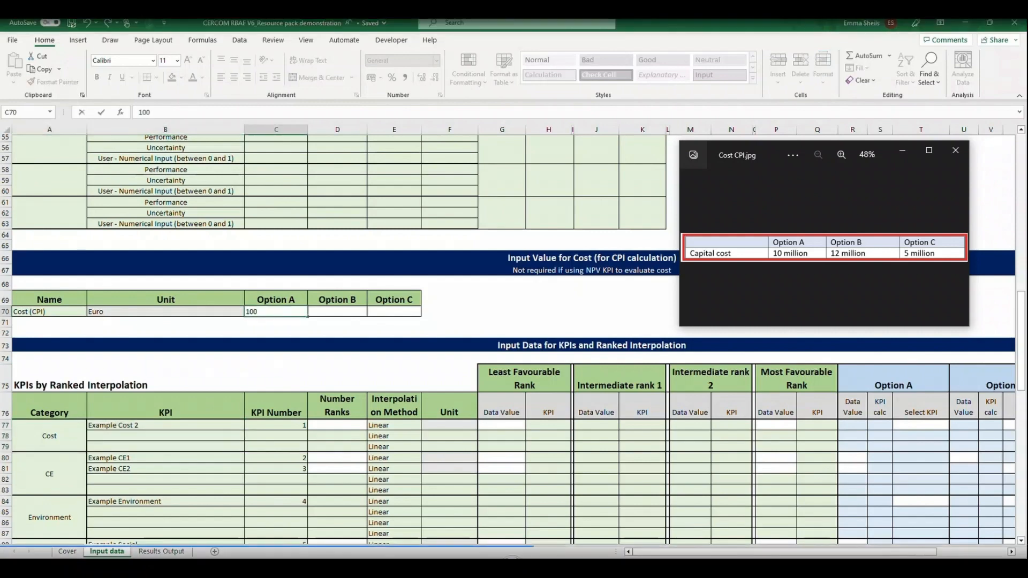
text(,000,000)
key(Tab)
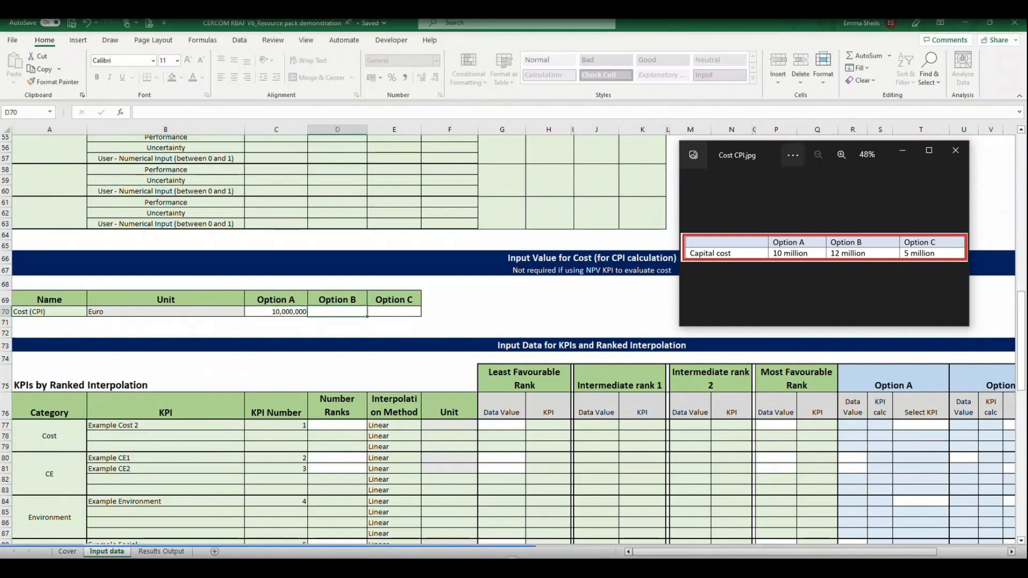
Enter Cost (CPI) values of 12,000,000 for Option B and 5,000,000 for Option C, and close the Cost CPI.jpg reference image.
text(150)
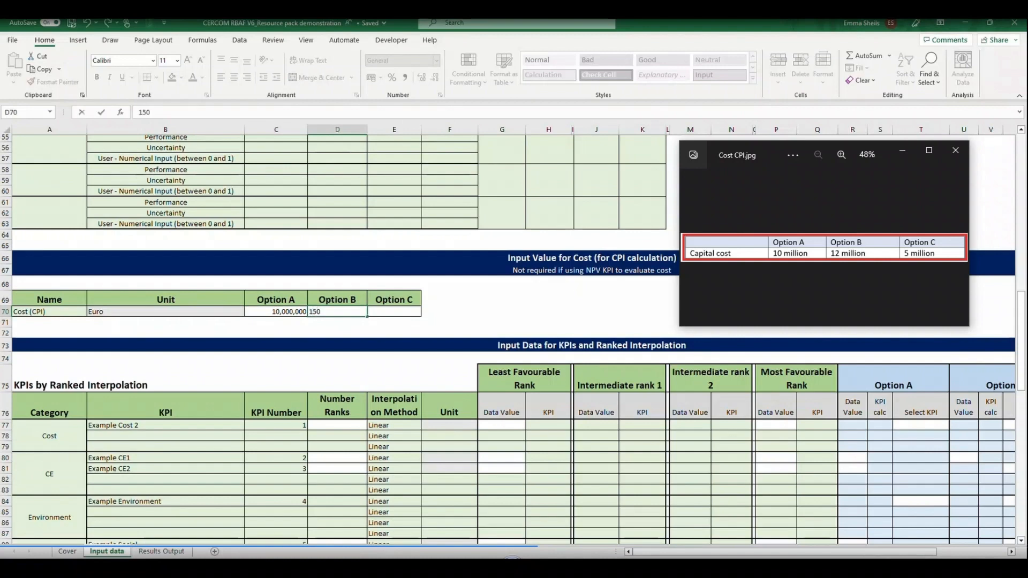
click(955, 150)
key(BackSpace)
key(BackSpace)
text(2,0)
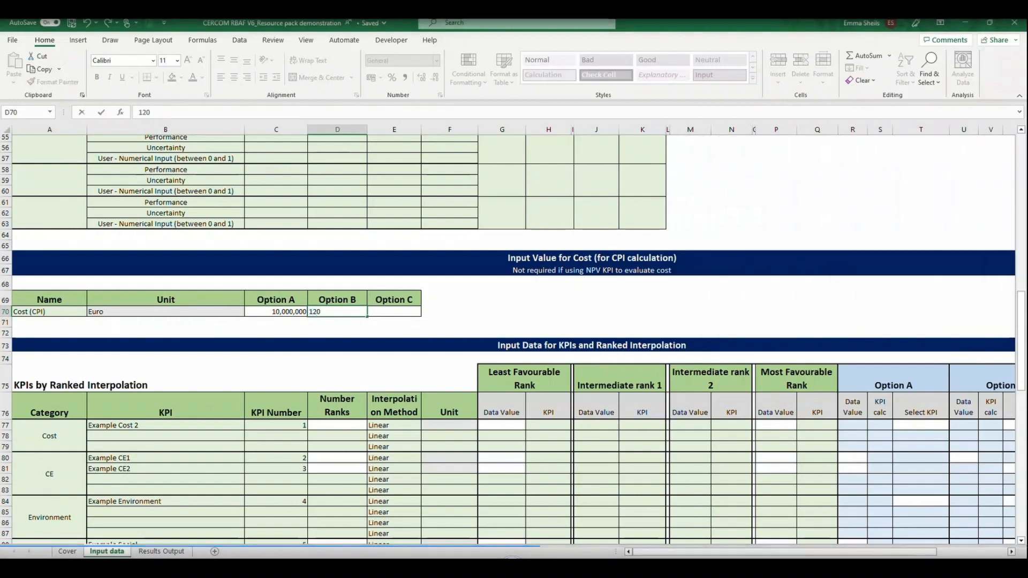
text(00,000)
key(Tab)
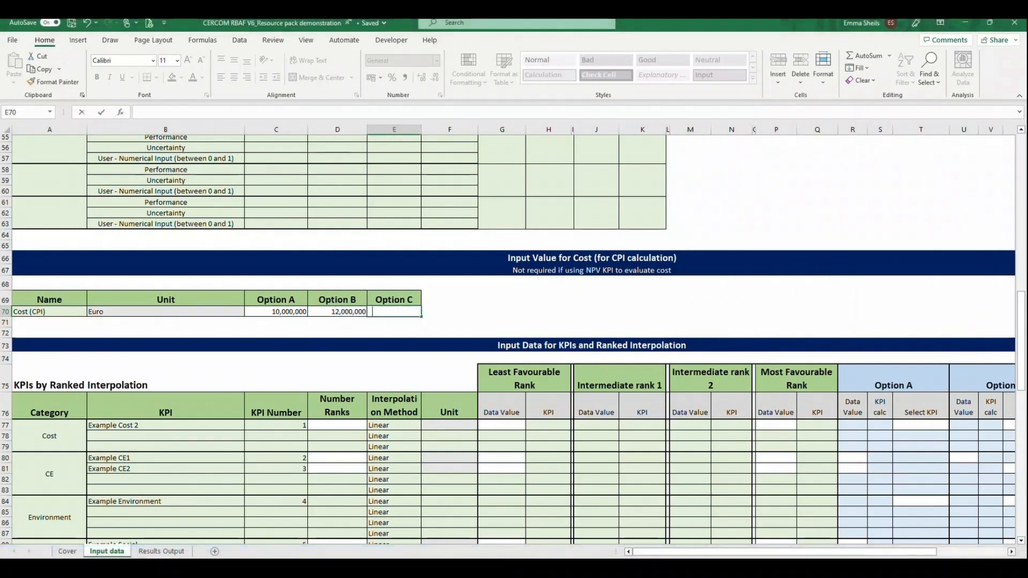
text(5000000)
key(Return)
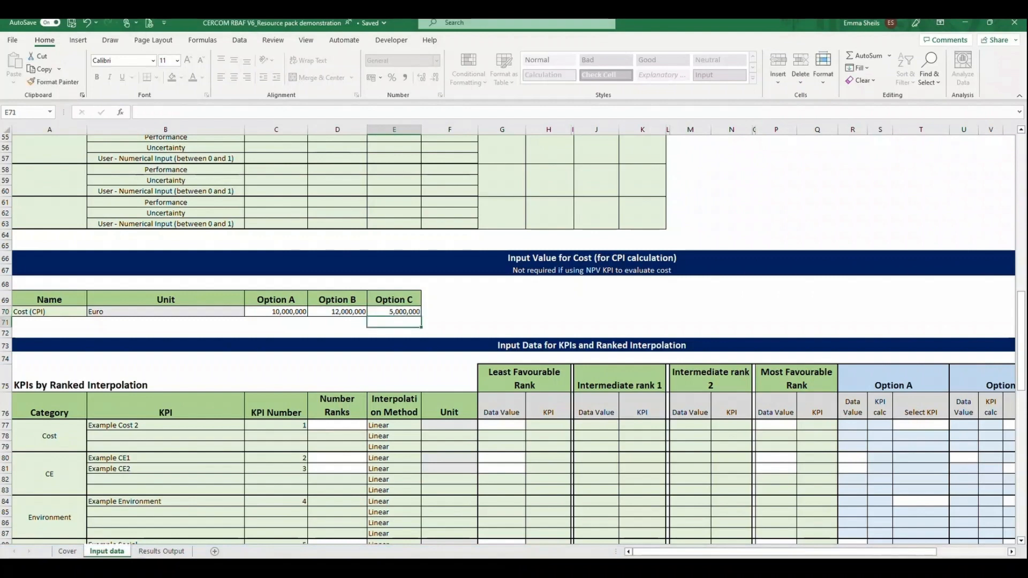
Bring the Thresholds.jpg reference image into view above the KPIs by Ranked Interpolation table.
scroll(513, 339, down, 2)
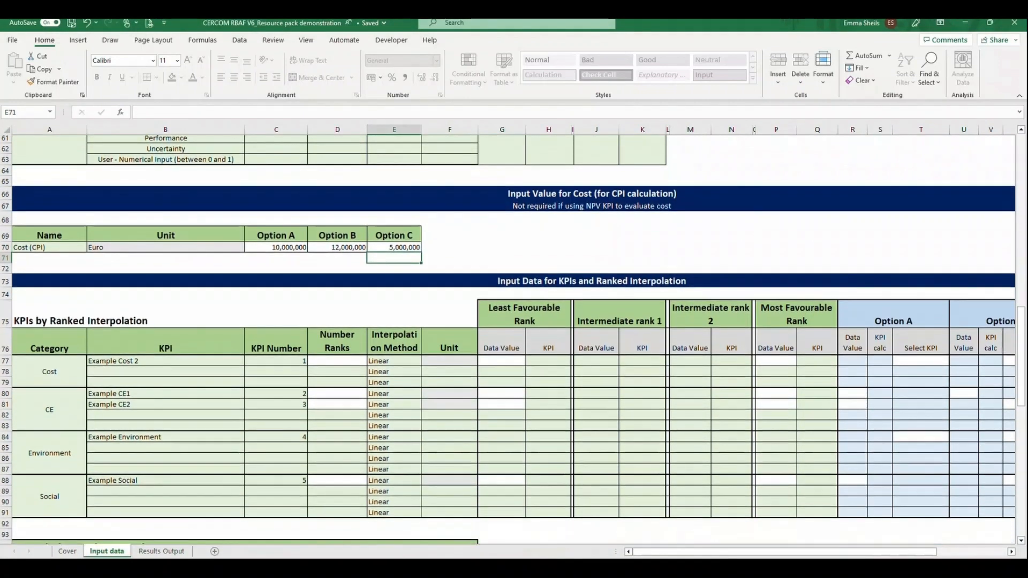
drag(817, 512, 48, 322)
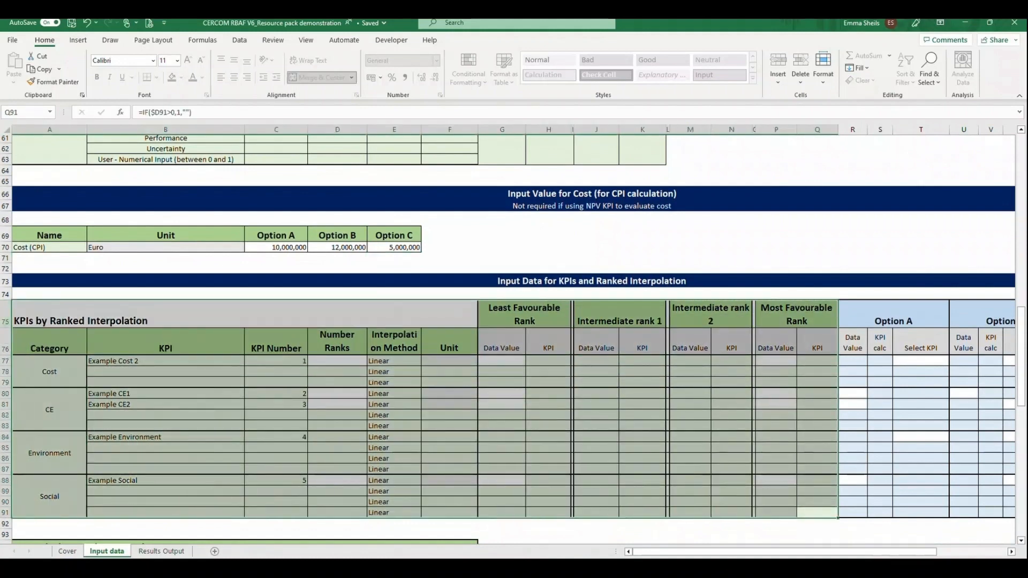
key(alt+Tab)
drag(664, 129, 640, 75)
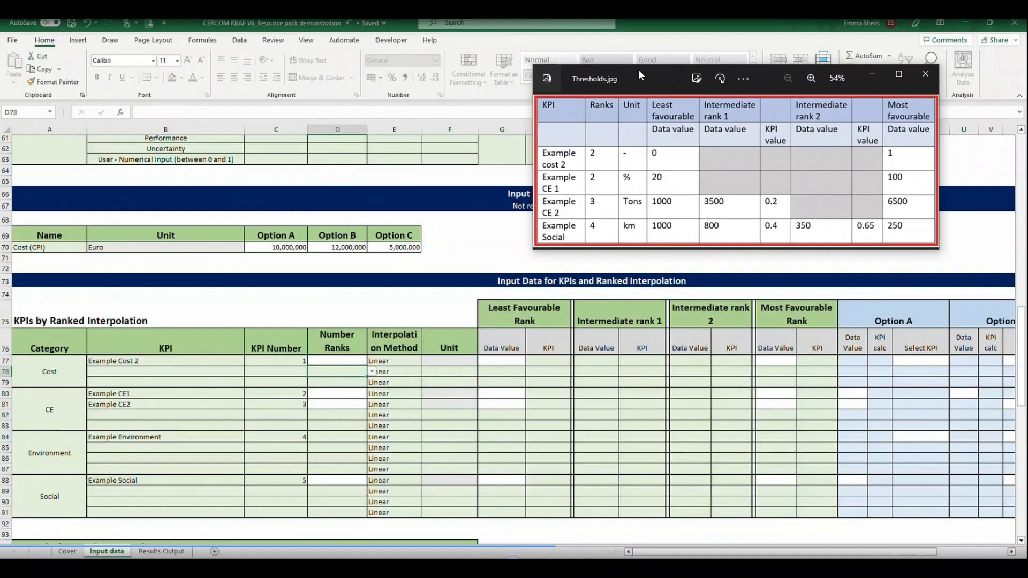
Give Example Cost 2 two ranks, with a least favourable data value of 0 and a most favourable data value of 1.
click(276, 361)
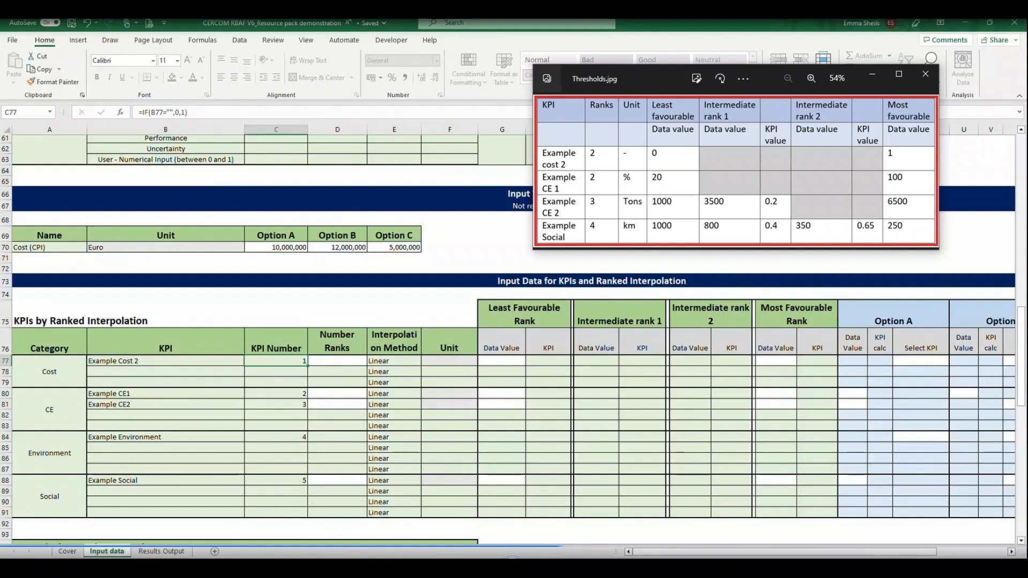
click(337, 361)
click(372, 361)
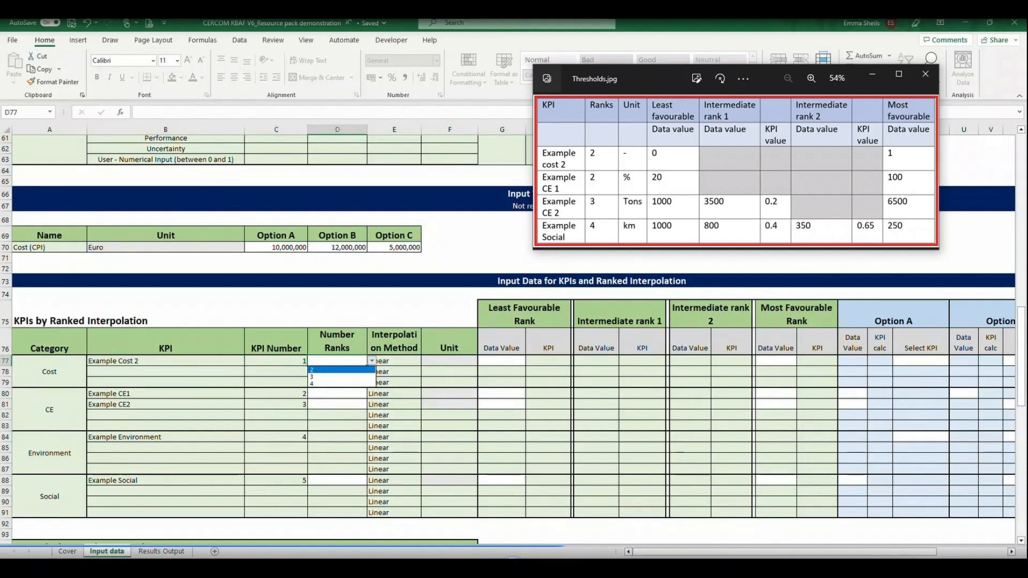
click(314, 370)
click(501, 361)
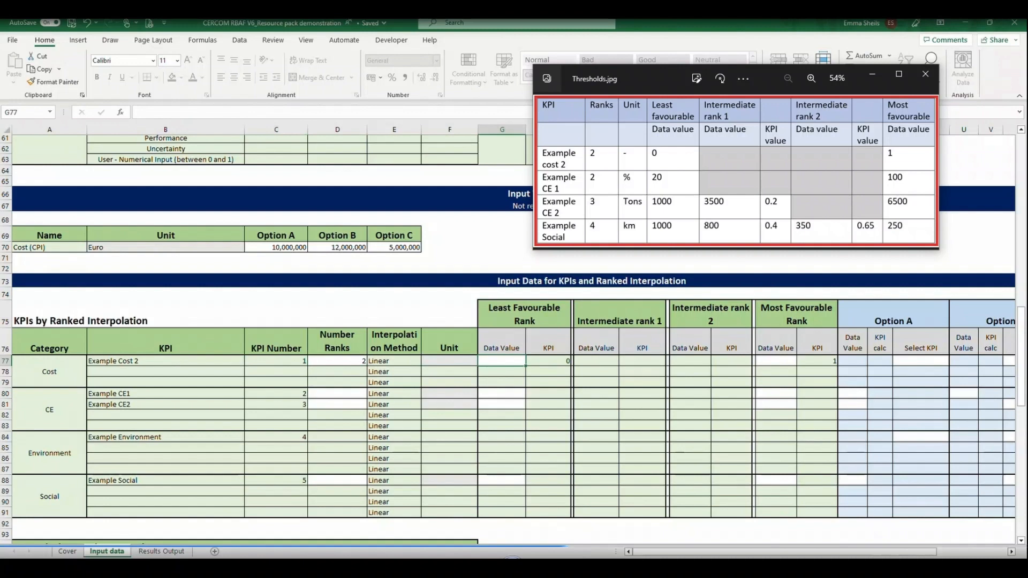
text(0)
click(776, 360)
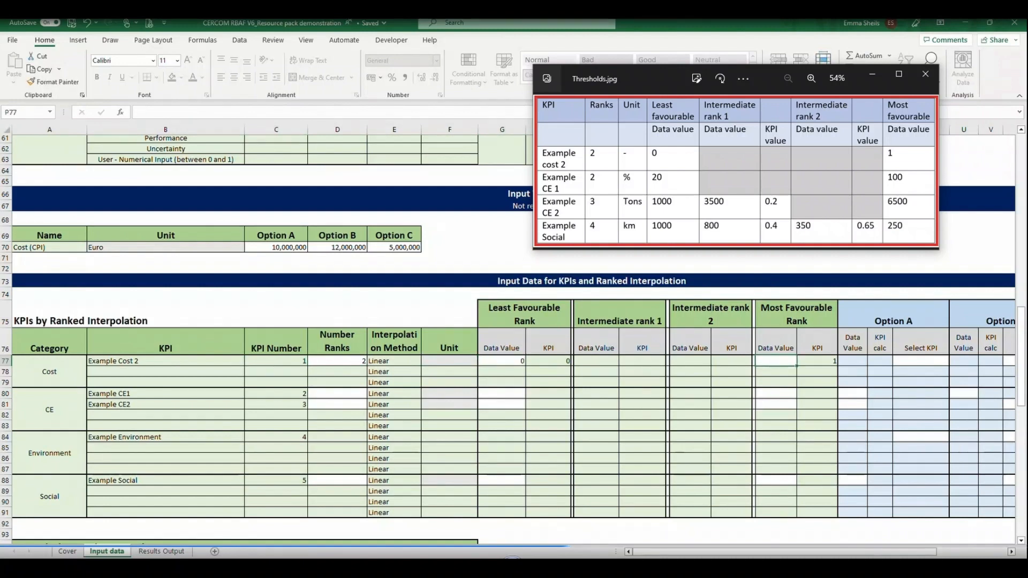
text(1)
key(Return)
Give Example CE1 two ranks, with a least favourable data value of 20 and a most favourable data value of 100.
click(337, 393)
click(372, 393)
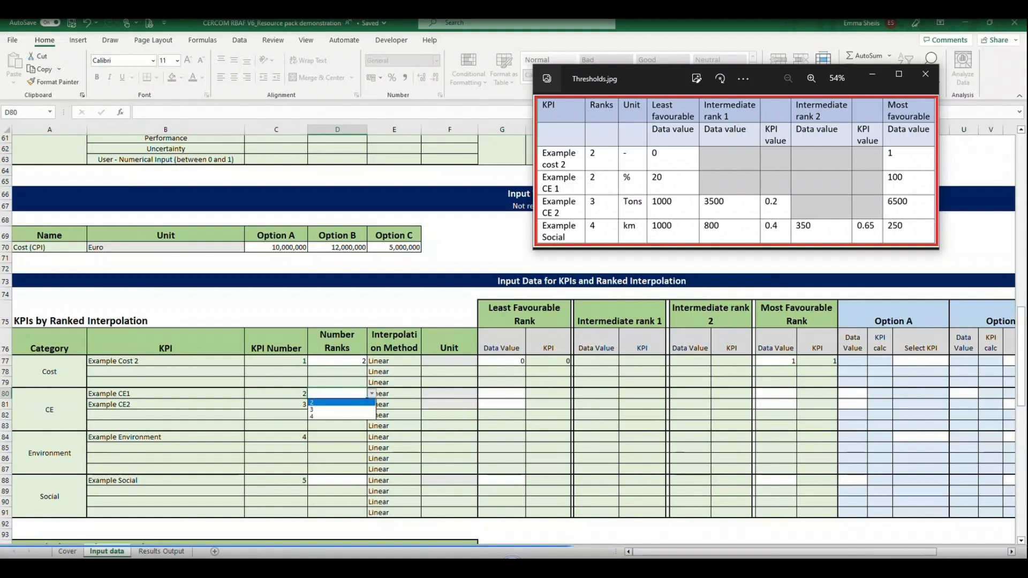
key(Return)
click(501, 394)
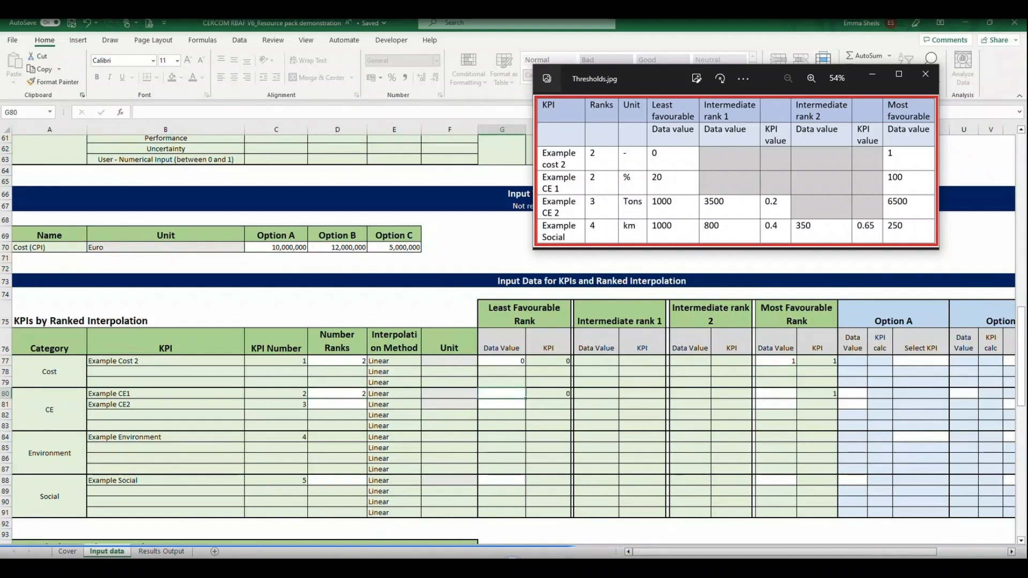
text(20)
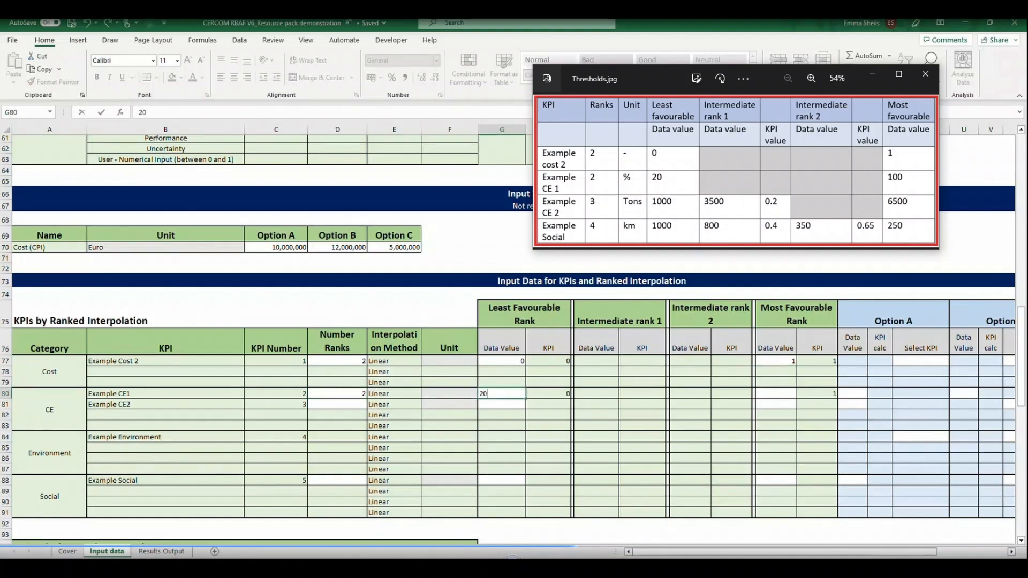
click(776, 393)
text(100)
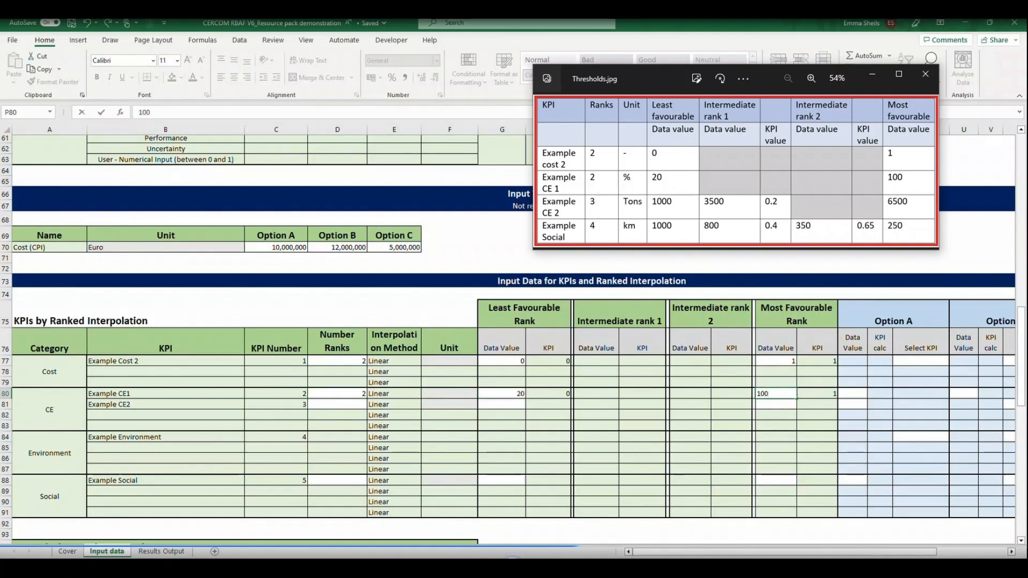
key(Return)
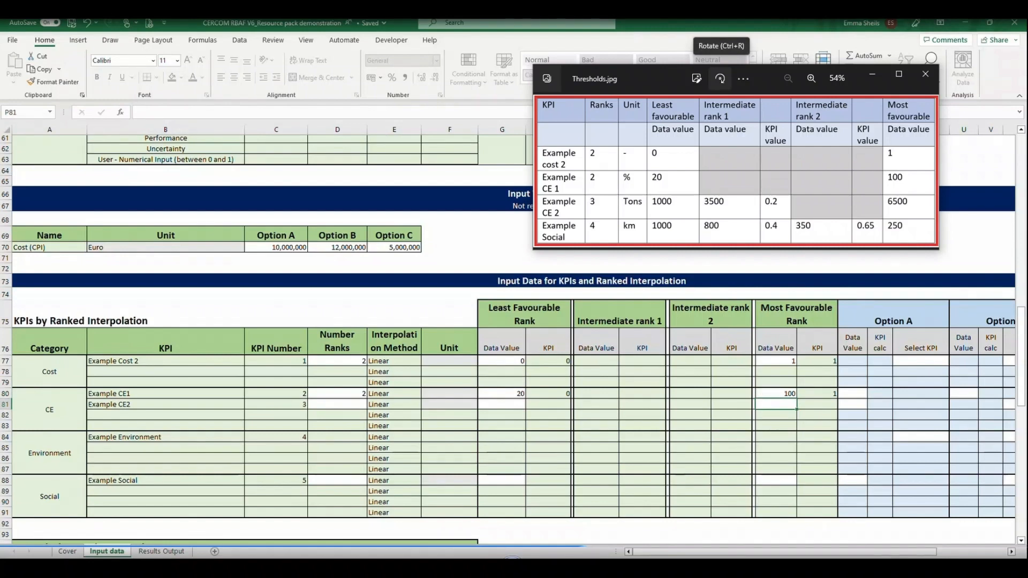
Give Example CE2 three ranks, with a least favourable data value of 1000 and a most favourable data value of 6500.
click(337, 405)
click(372, 404)
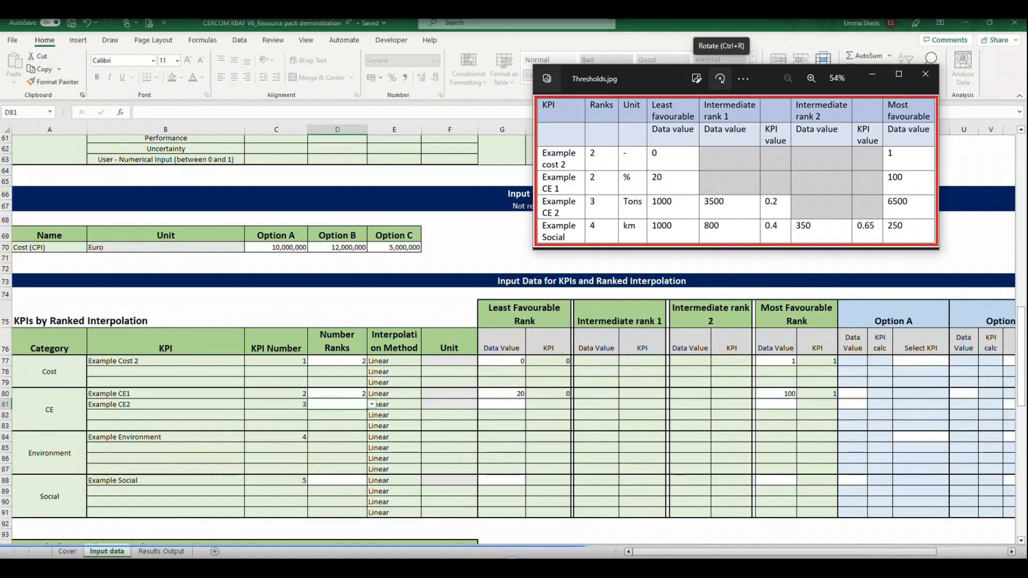
click(343, 420)
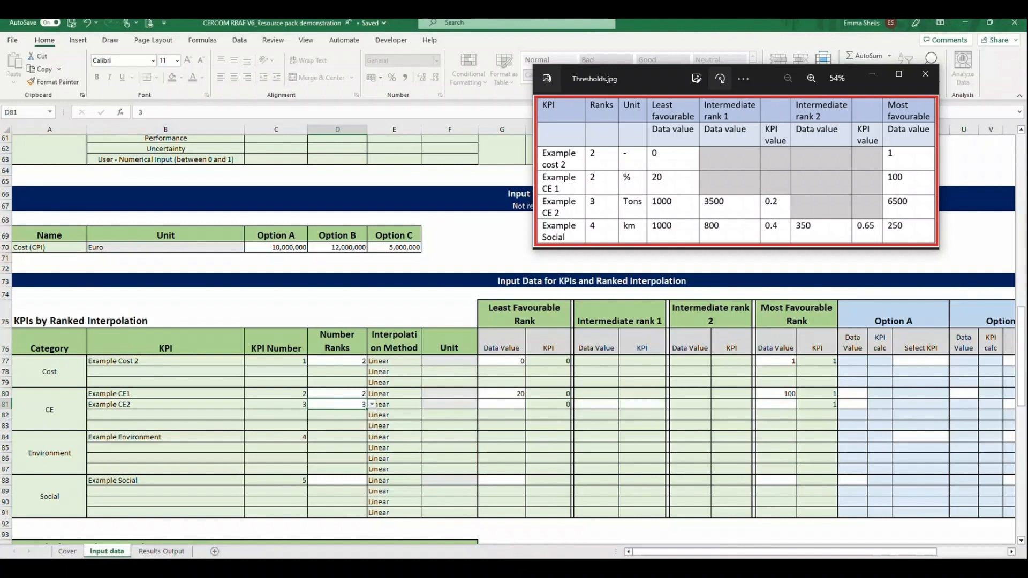
click(501, 404)
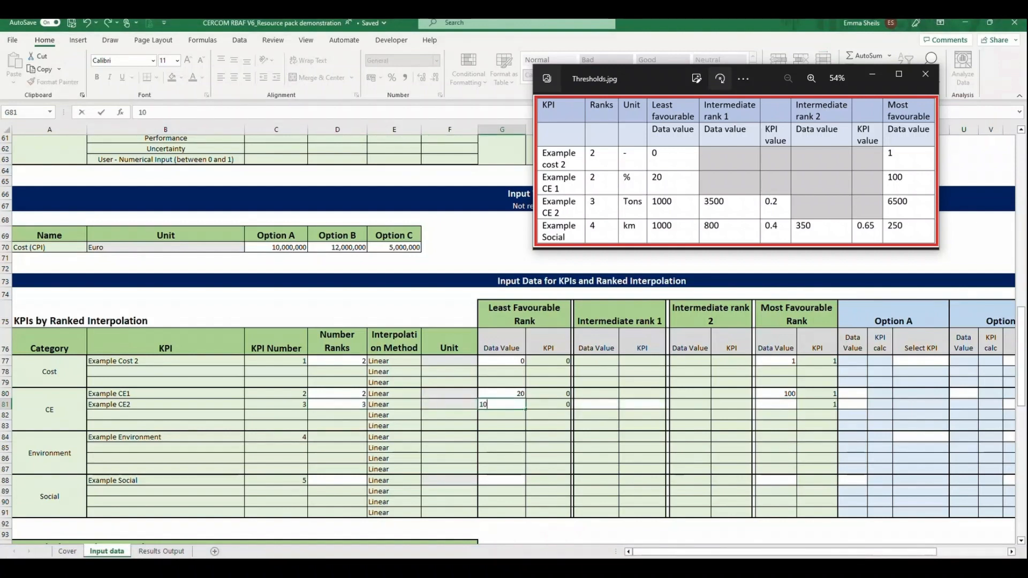
text(1000)
key(Return)
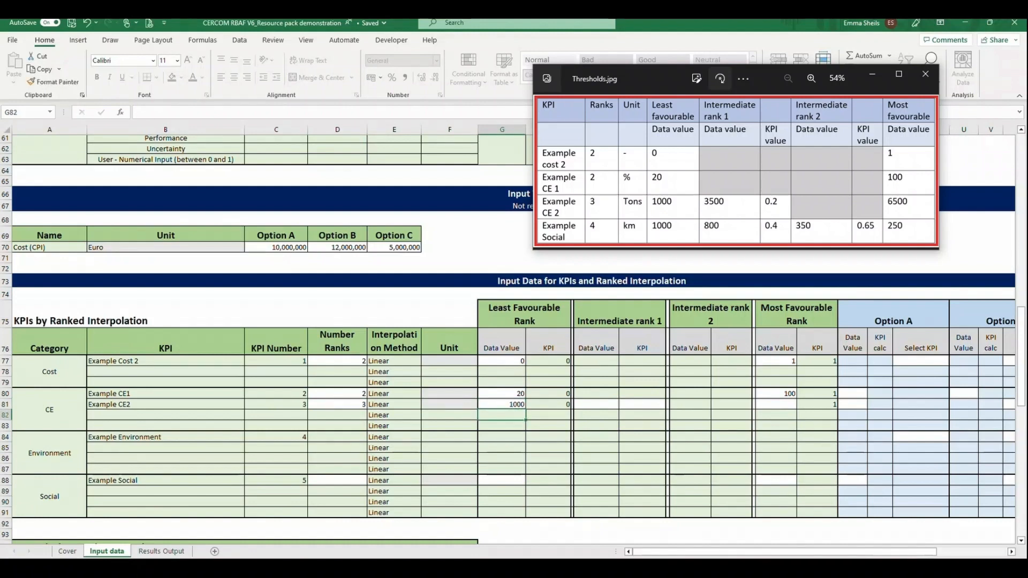
click(776, 404)
text(6500)
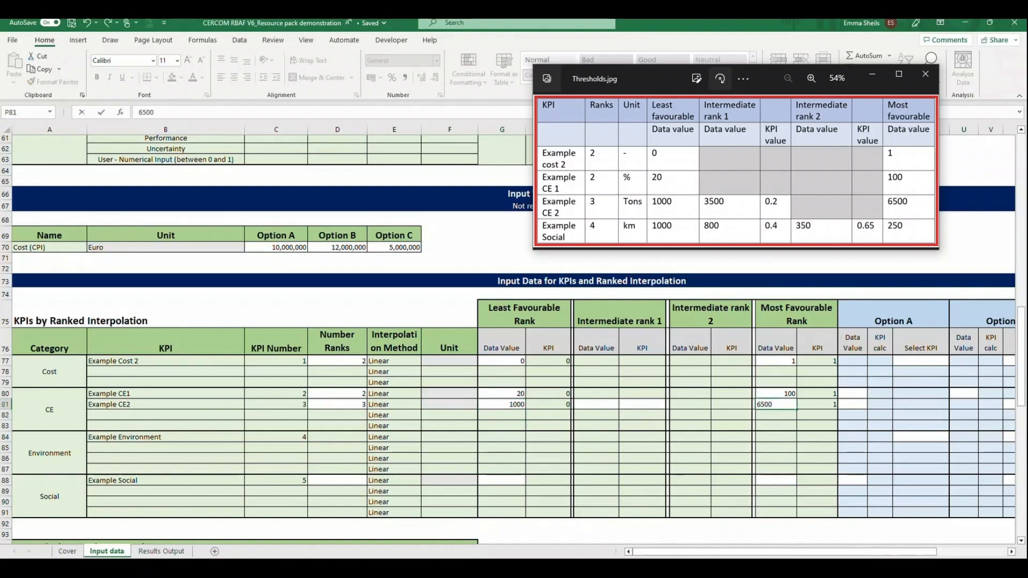
key(Return)
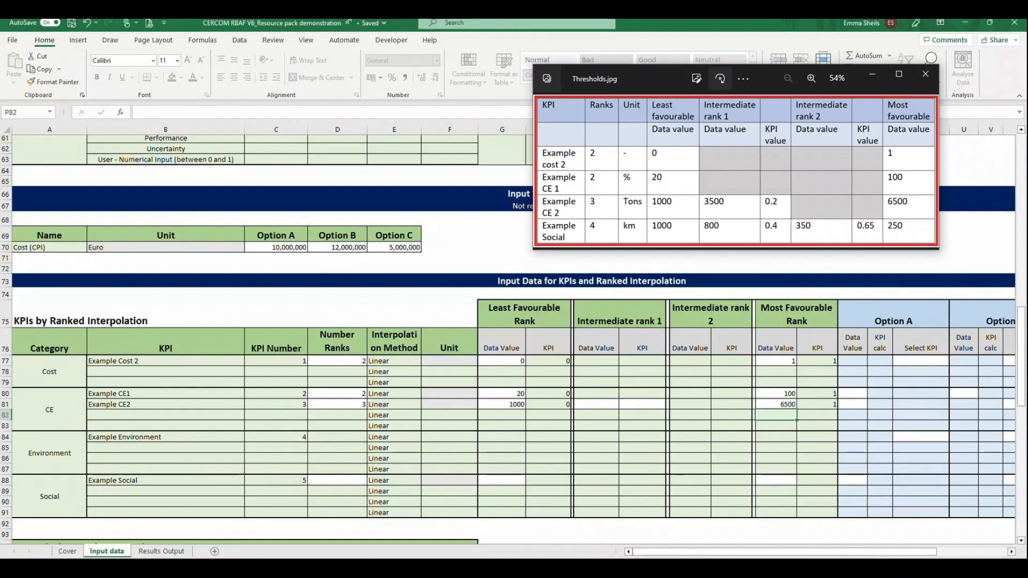
Enter a data value of 3500 and a KPI of 0.2 for Intermediate rank 1 of Example CE2.
click(596, 405)
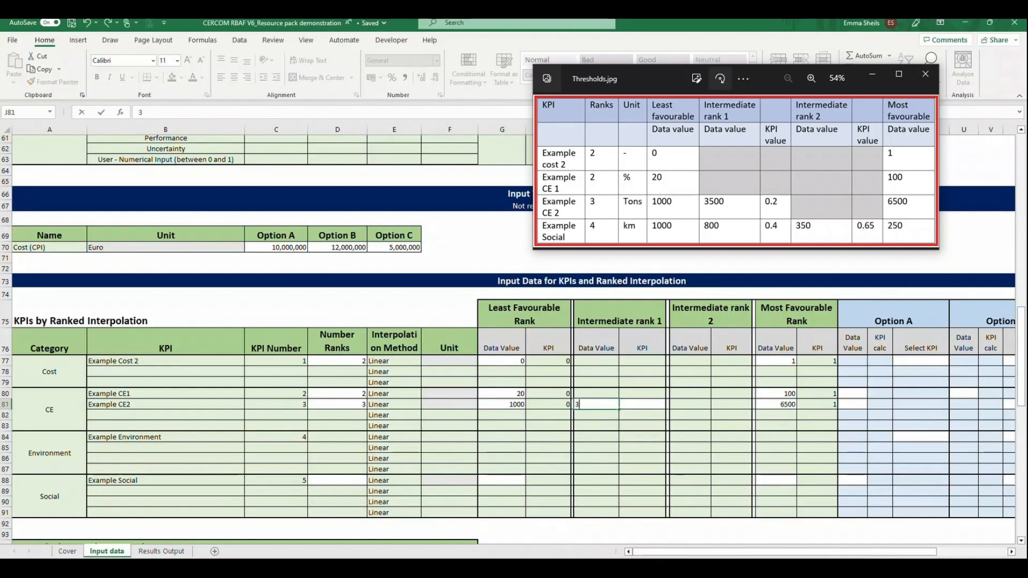
text(3500)
key(Return)
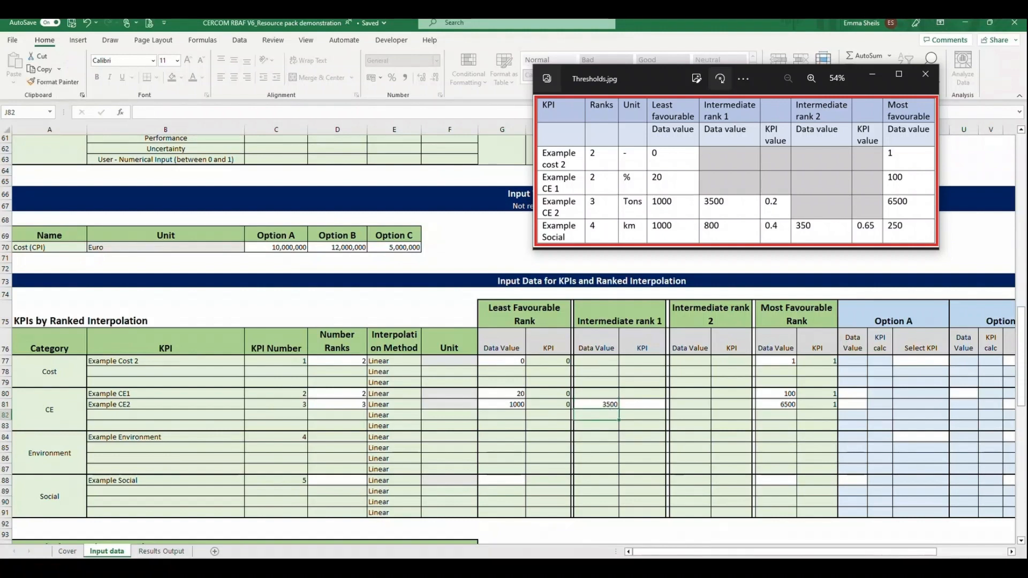
key(Up)
key(Right)
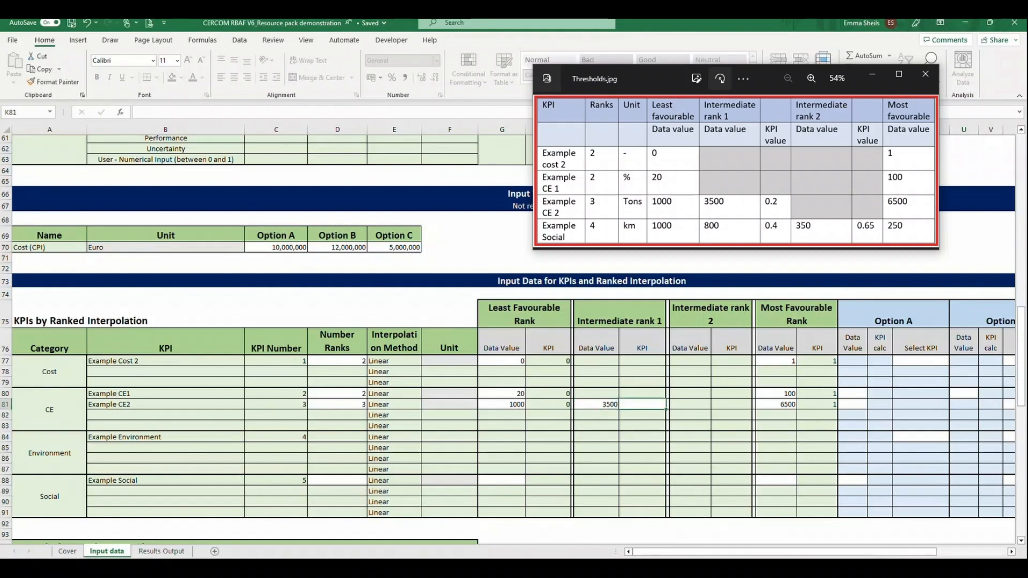
text(0.2)
key(Return)
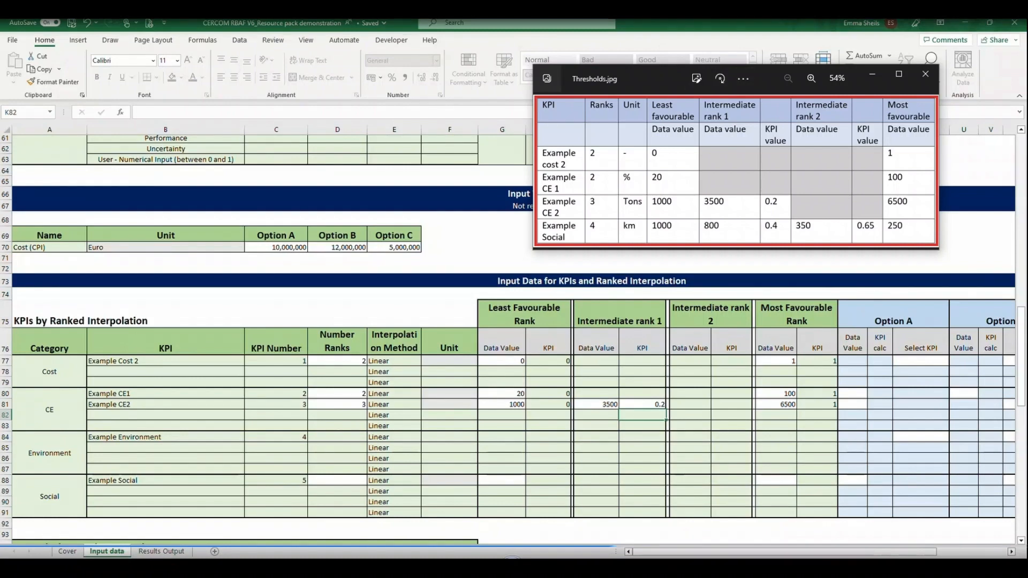
Set the number of ranks for Example Social to 4.
click(338, 481)
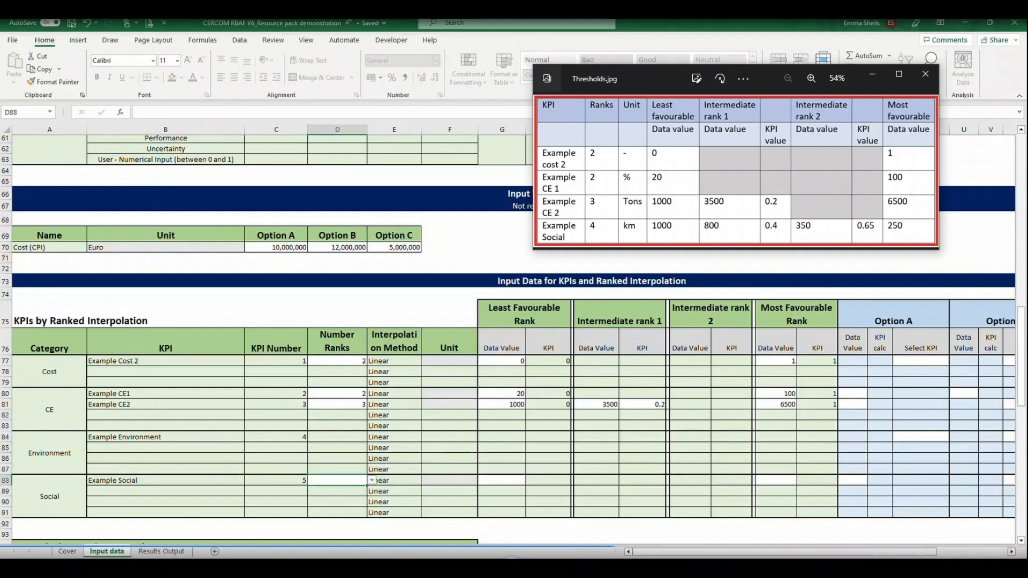
key(alt+Down)
key(Down)
key(Down)
key(Return)
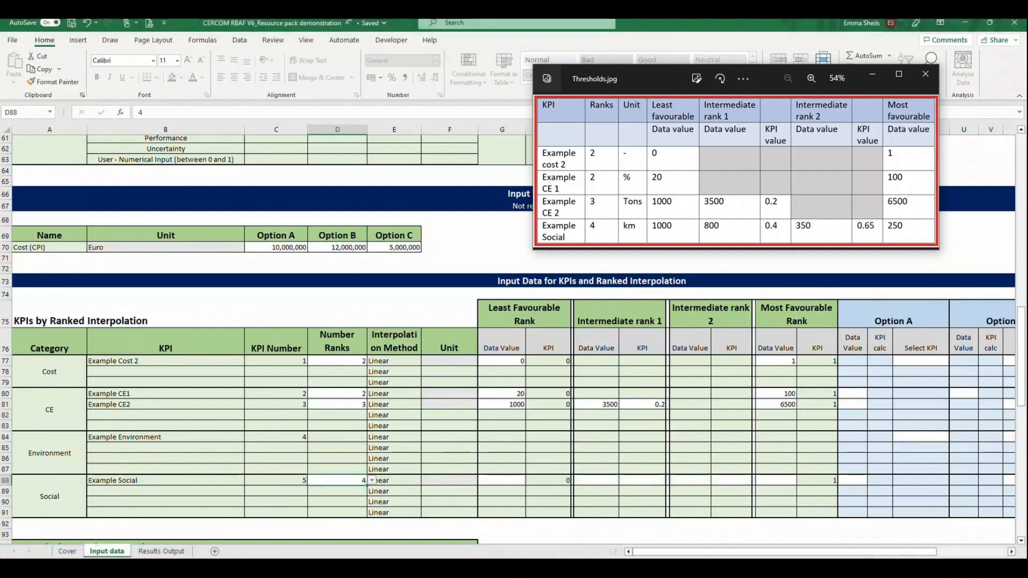
Enter a least favourable data value of 1000 and a most favourable data value of 250 for Example Social.
click(502, 481)
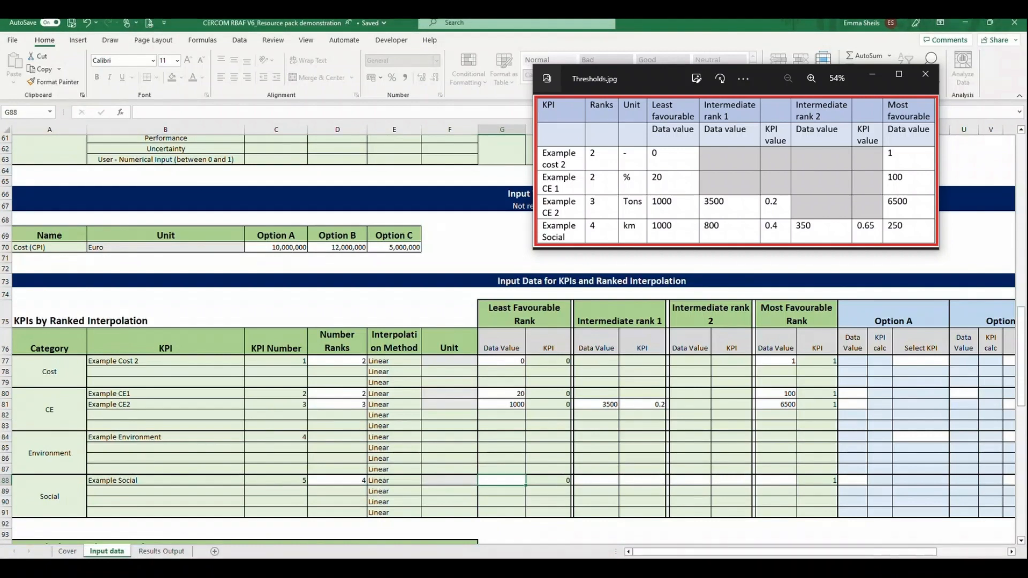
text(1000)
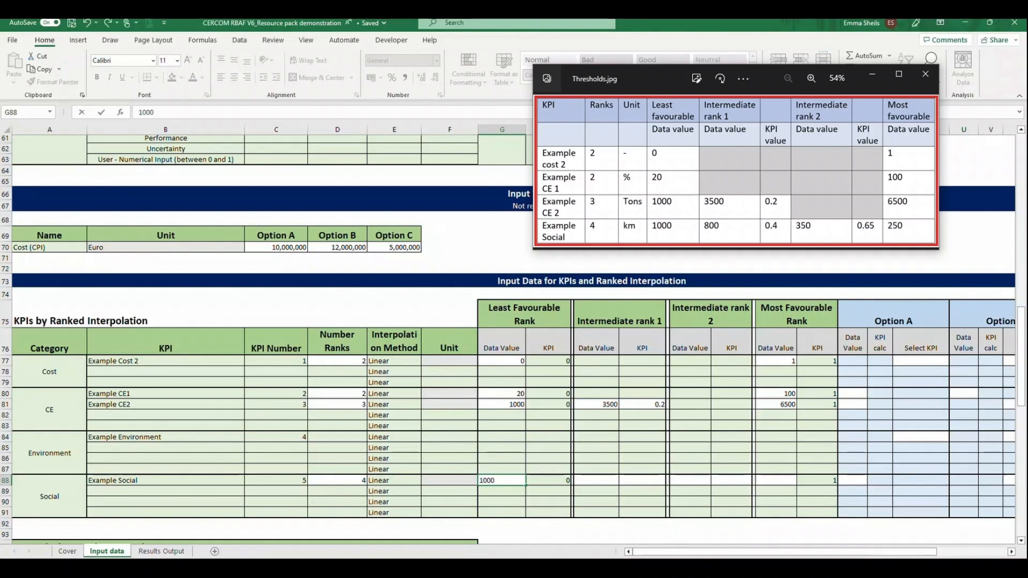
key(Return)
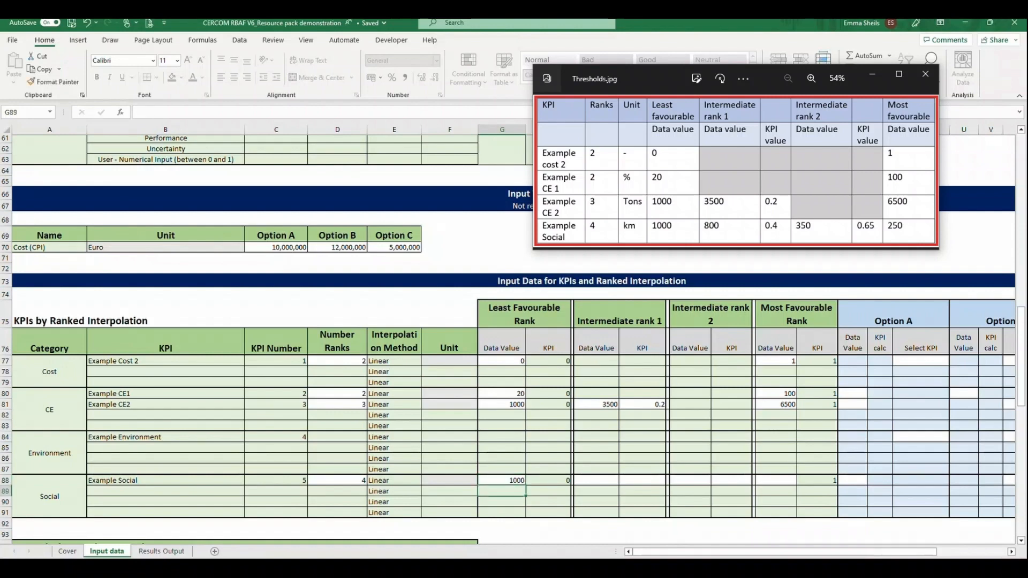
click(777, 480)
text(250)
key(Return)
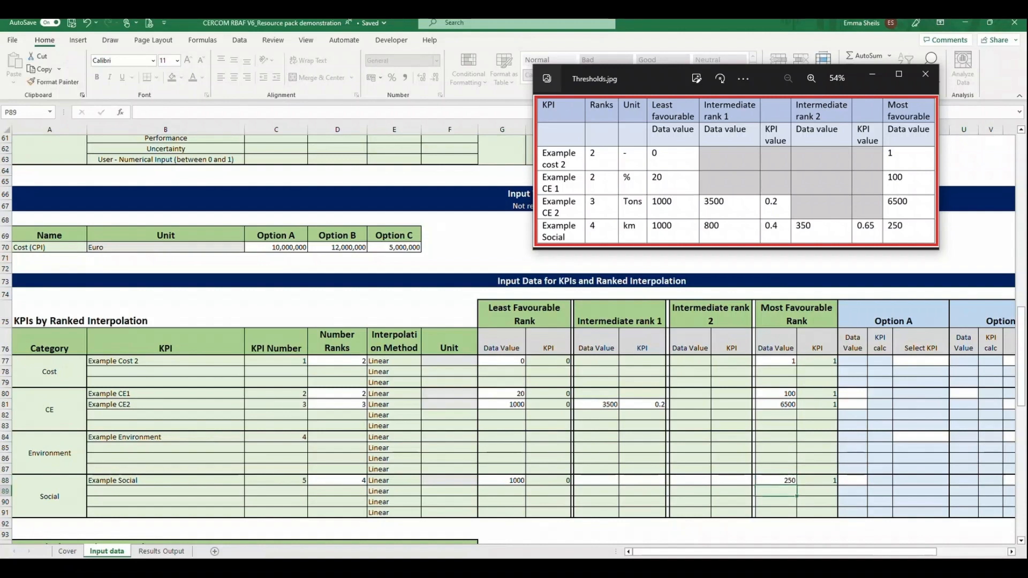
click(817, 480)
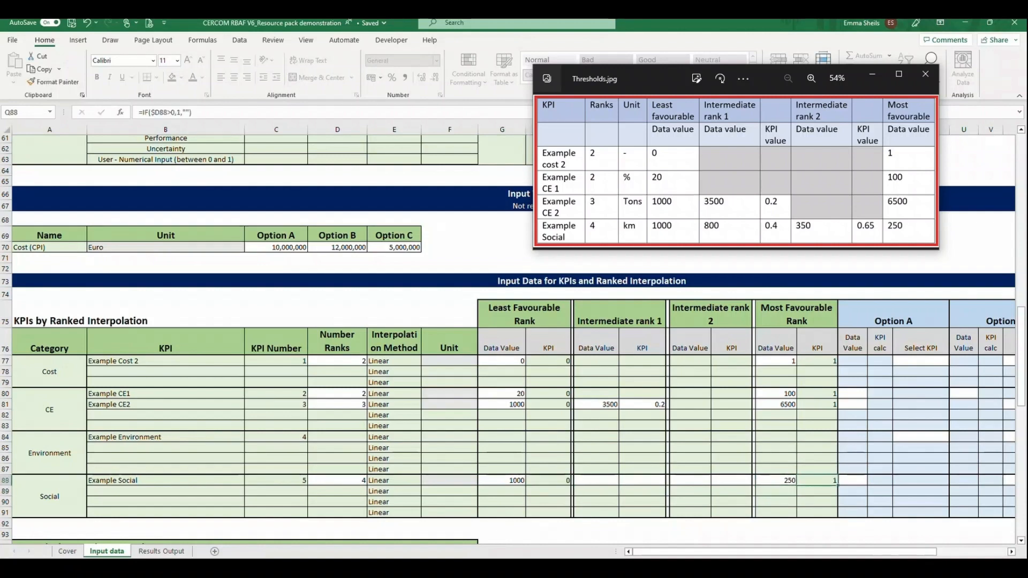
Enter a data value of 800 and a KPI of 0.4 for Intermediate rank 1 of Example Social.
click(596, 480)
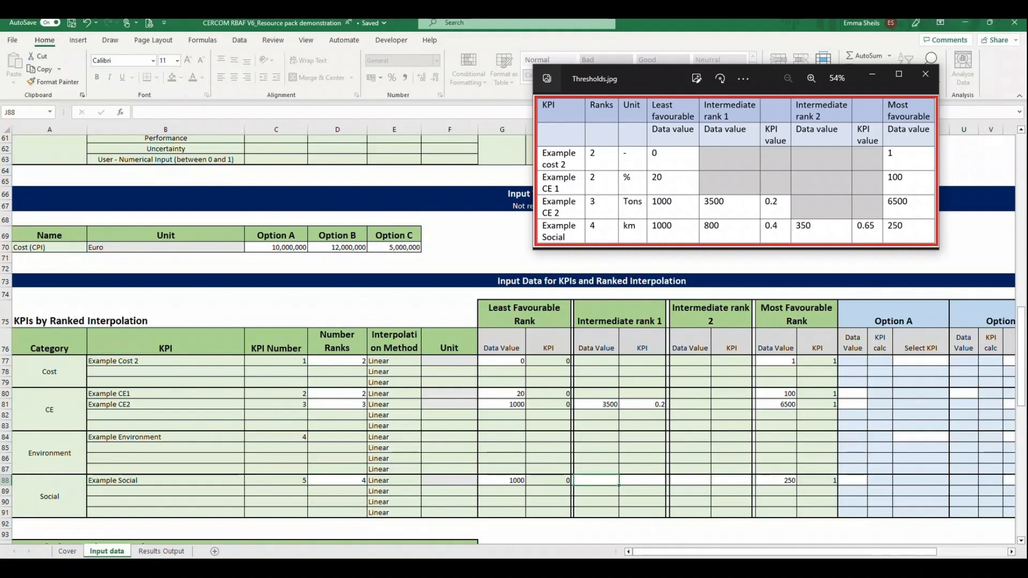
text(800)
key(Return)
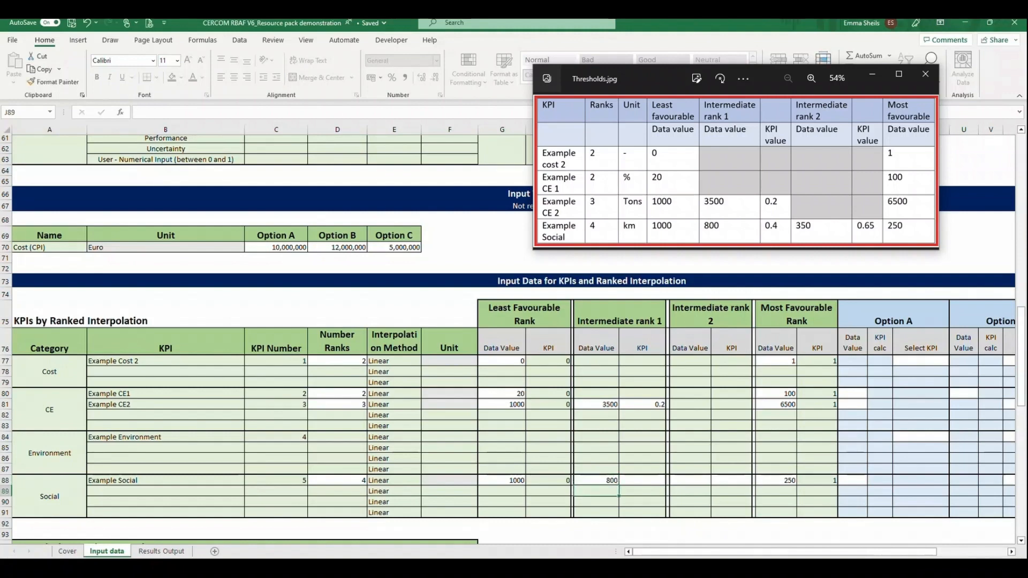
click(643, 481)
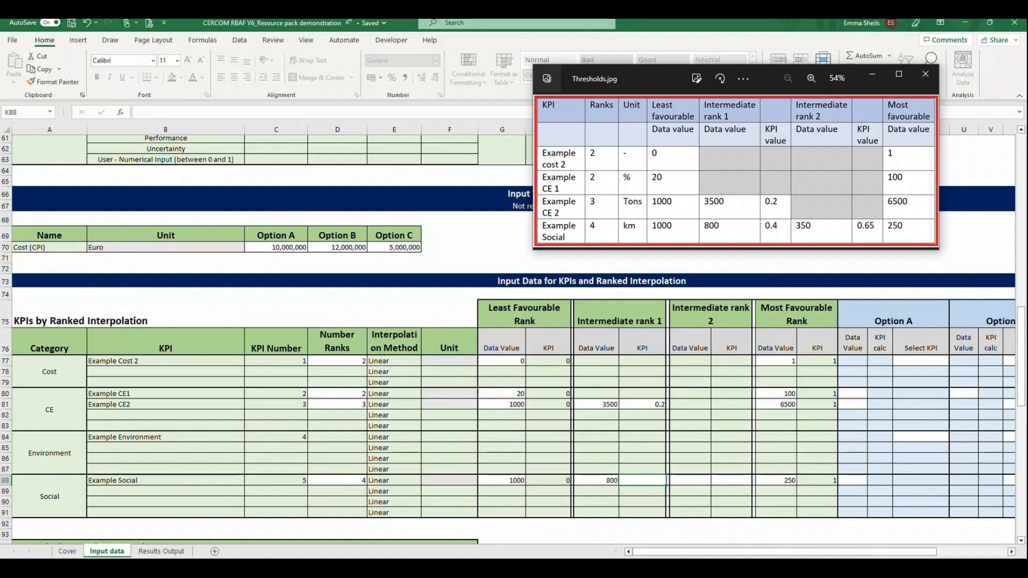
text(0.4)
key(Return)
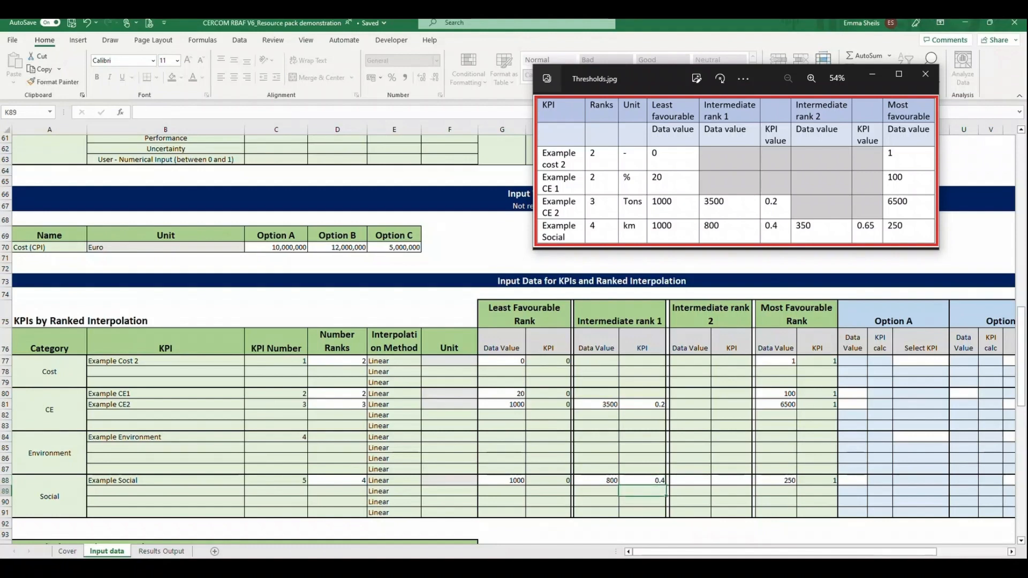
Enter a data value of 350 and a KPI of 0.65 for Intermediate rank 2 of Example Social, and close the thresholds image.
click(690, 480)
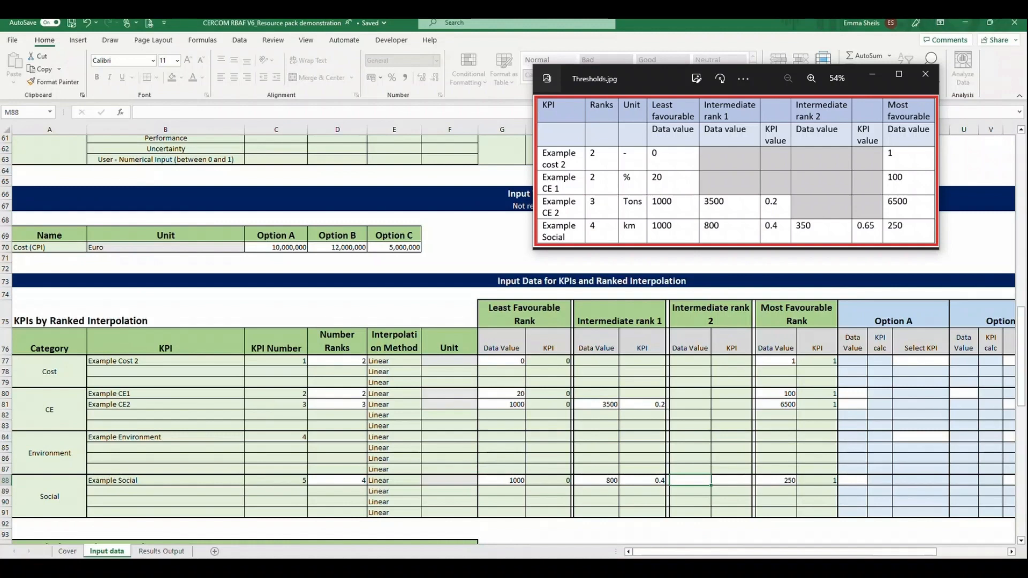
text(350)
key(Return)
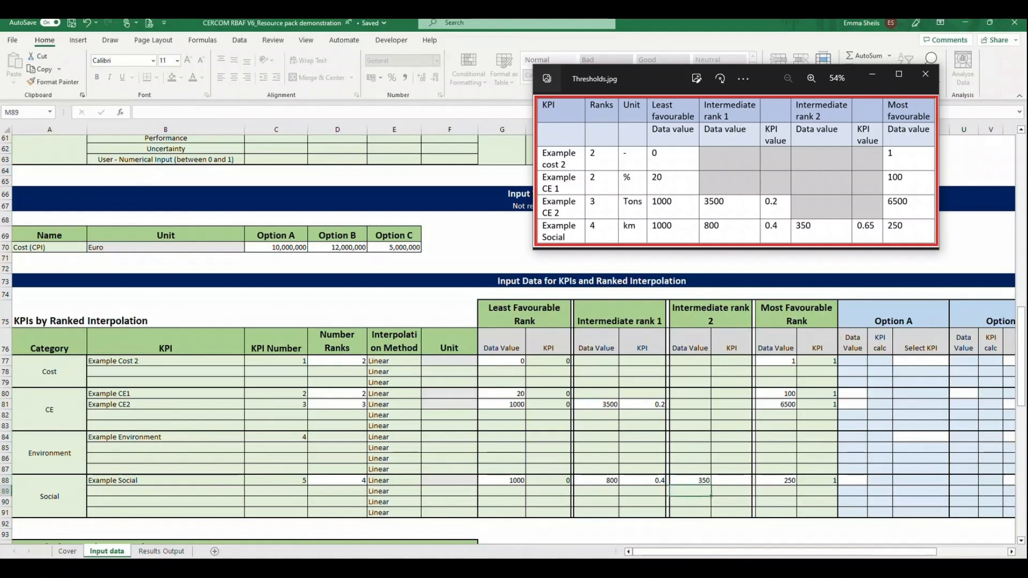
click(731, 480)
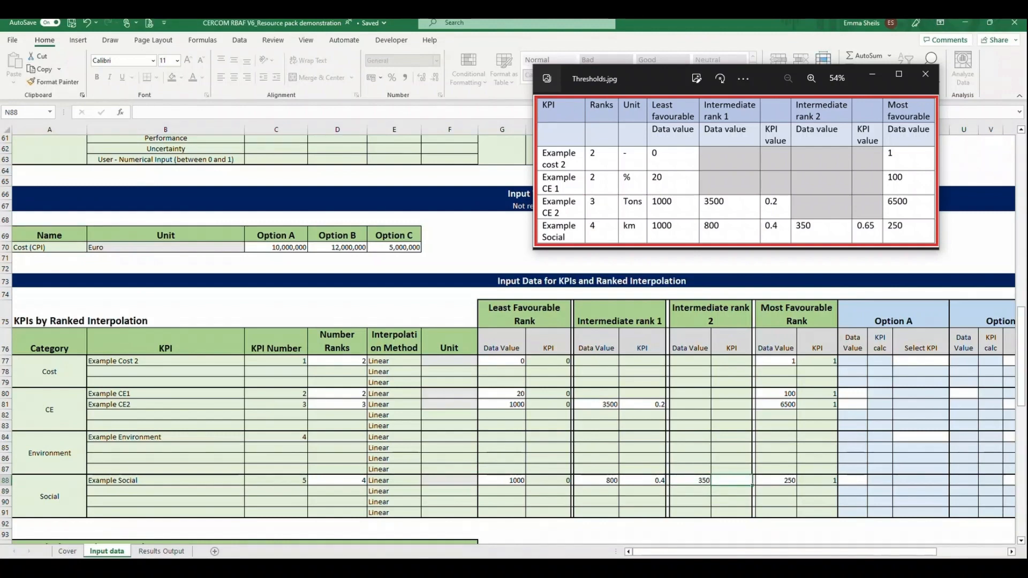
text(0.65)
key(Return)
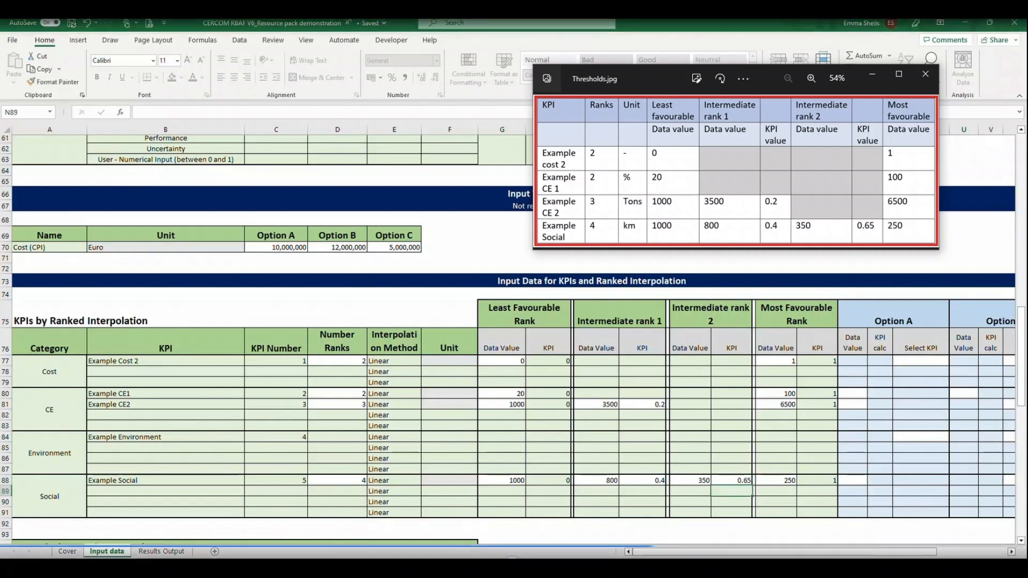
key(alt+F4)
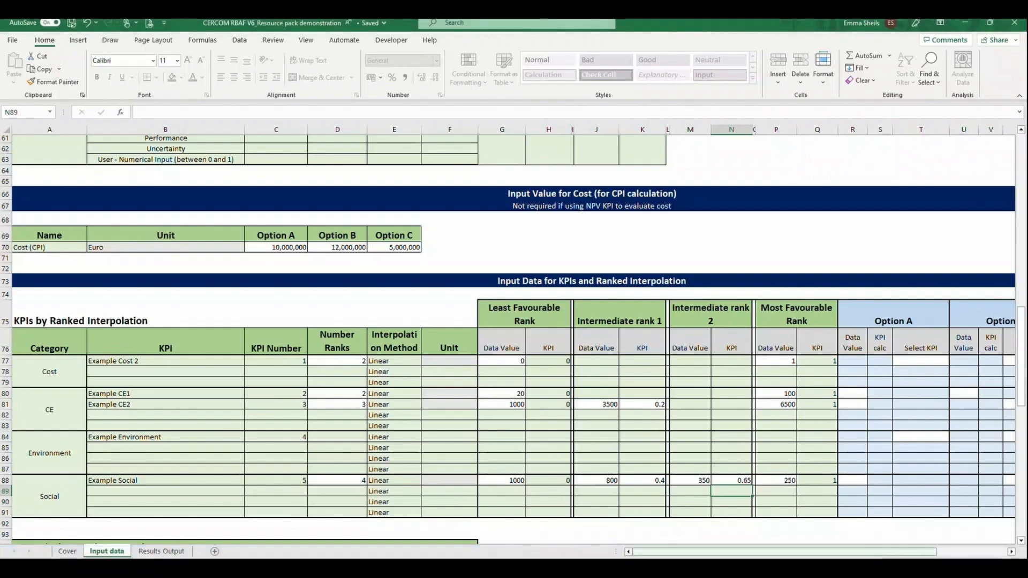
Step through the KPIs in the KPI Ranked Interpolation Graph up to Example Social and back to Example Cost 2 to examine each curve.
scroll(513, 339, down, 5)
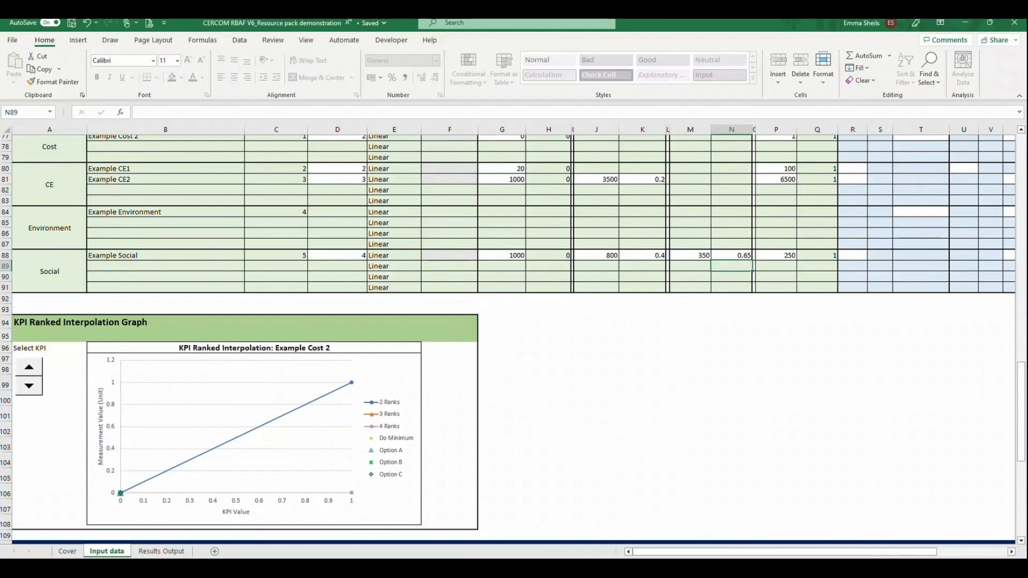
click(29, 367)
click(29, 366)
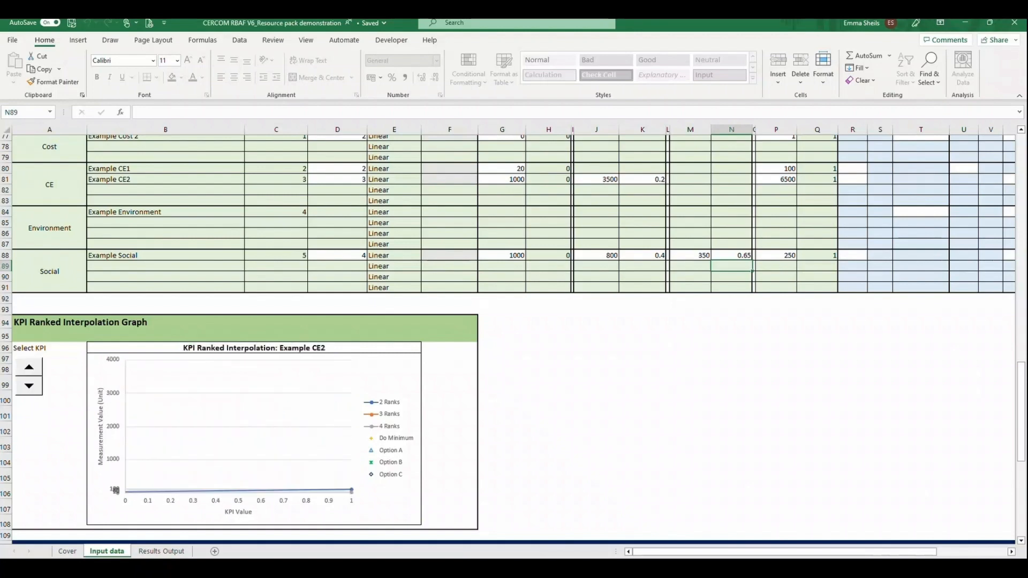
click(29, 366)
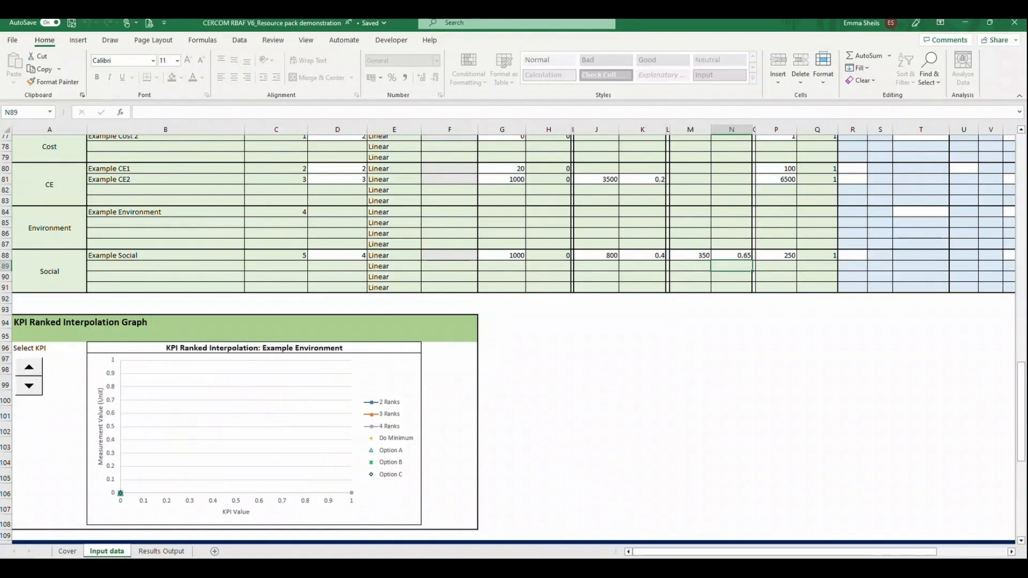
click(29, 366)
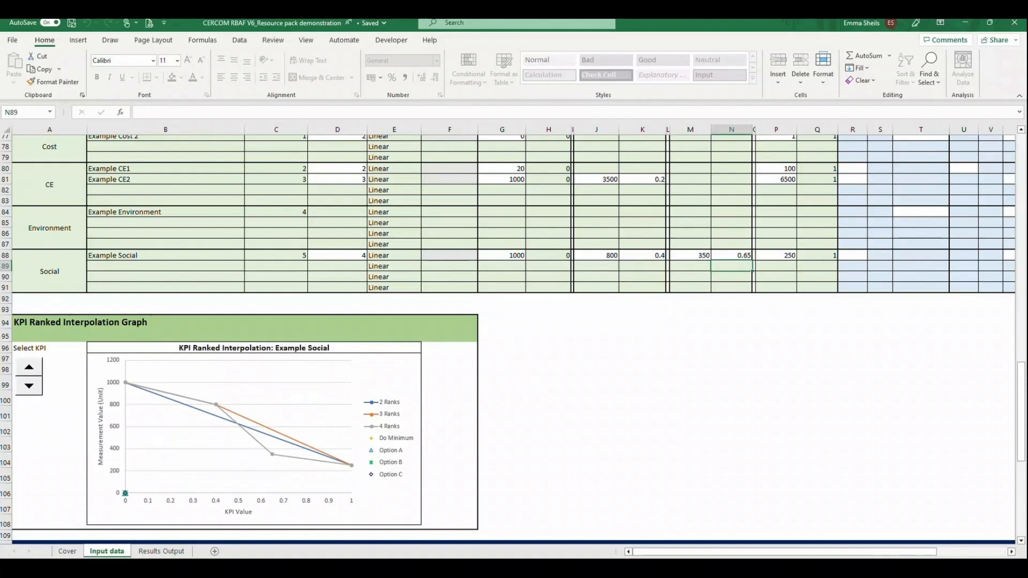
click(29, 386)
click(28, 385)
click(29, 386)
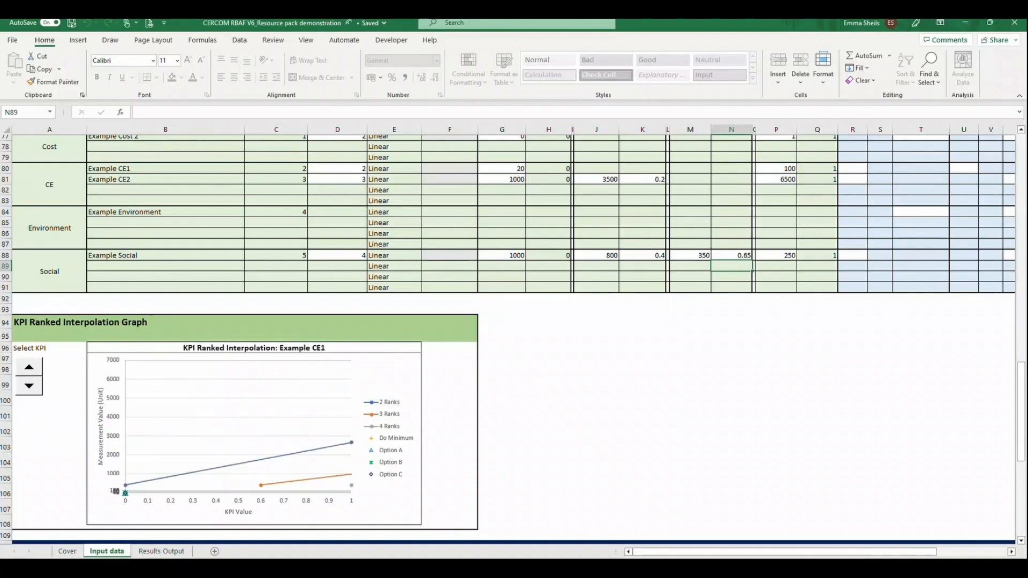
click(28, 386)
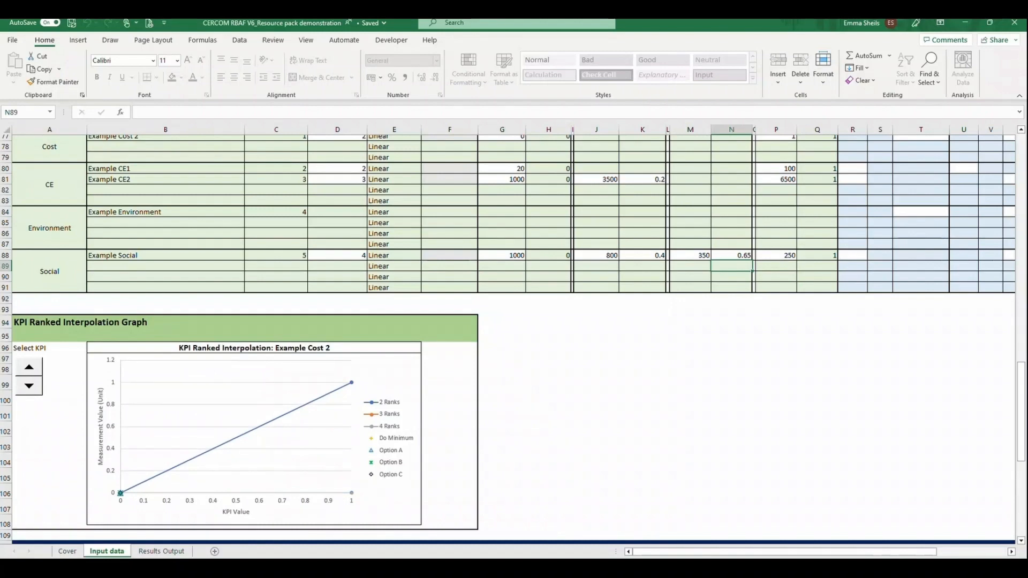
Review the least and most favourable ranks in the ranked interpolation table and bring the Option A, B and C columns into view.
scroll(509, 338, up, 5)
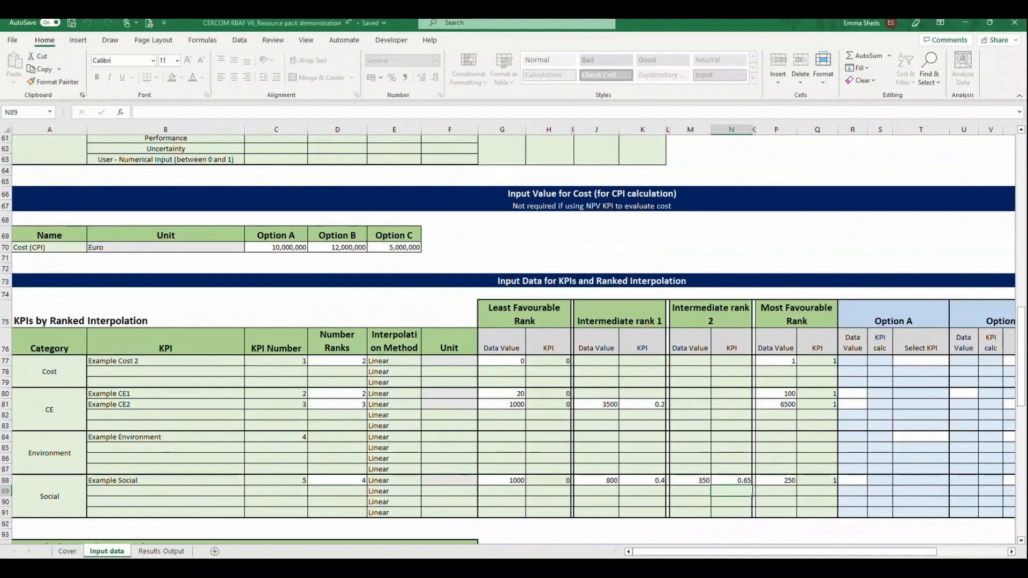
scroll(508, 337, down, 2)
drag(669, 552, 713, 552)
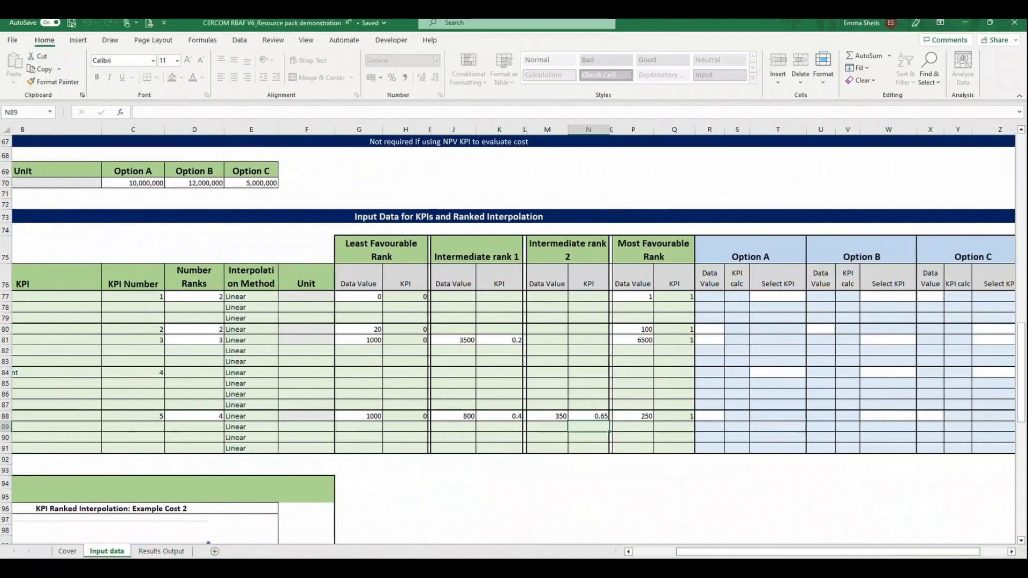
click(382, 250)
click(654, 250)
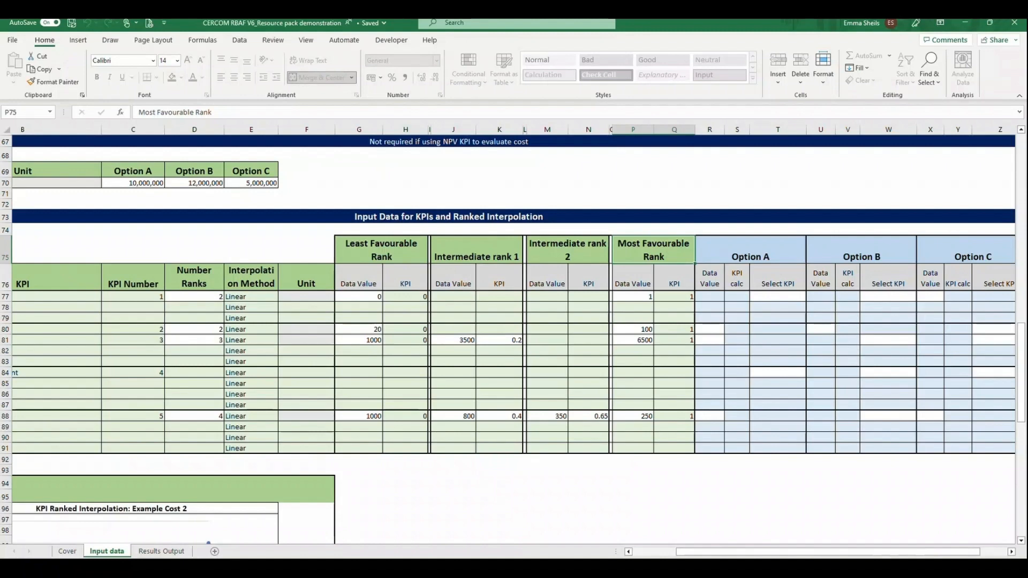
drag(364, 416, 406, 416)
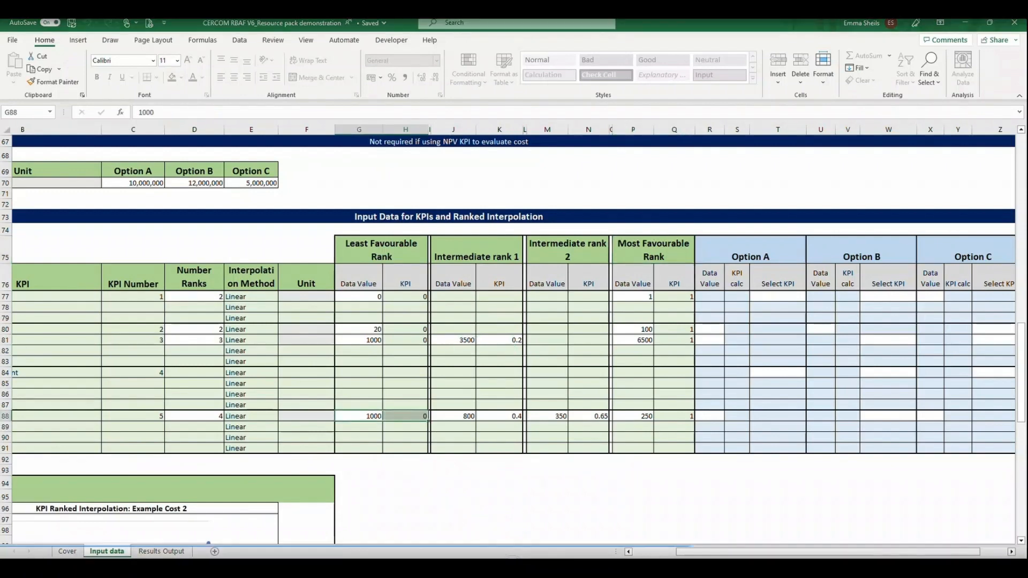
drag(690, 552, 718, 551)
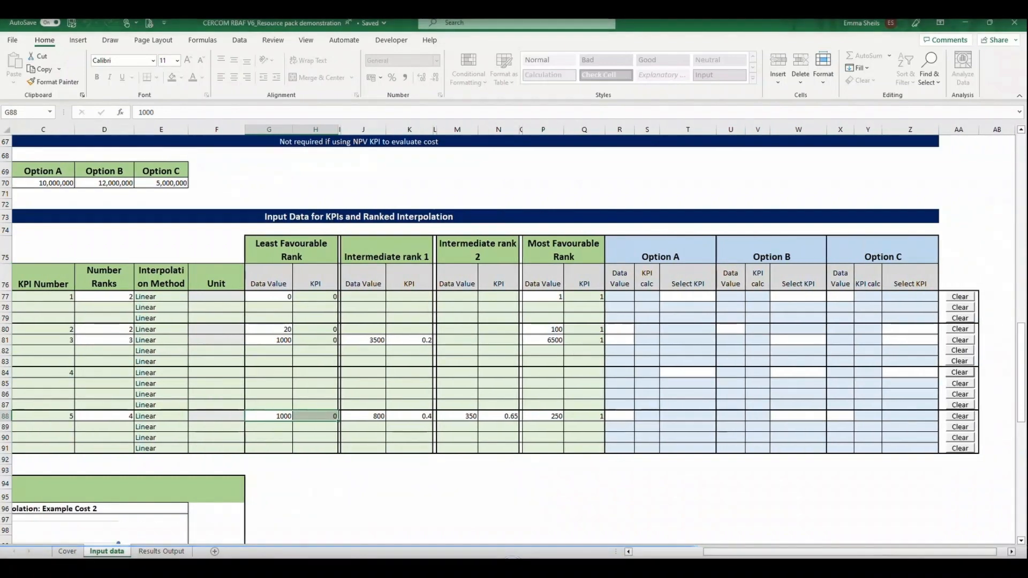
Switch to the ranked interpolation scheme image and place it clear of the KPI rows and option columns.
key(alt+Tab)
drag(451, 283, 86, 162)
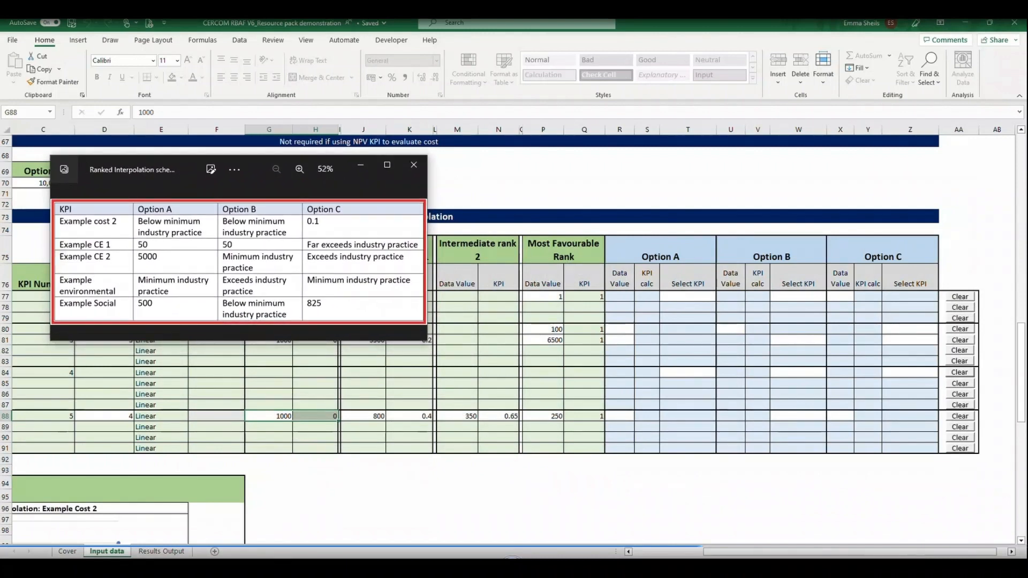
click(688, 297)
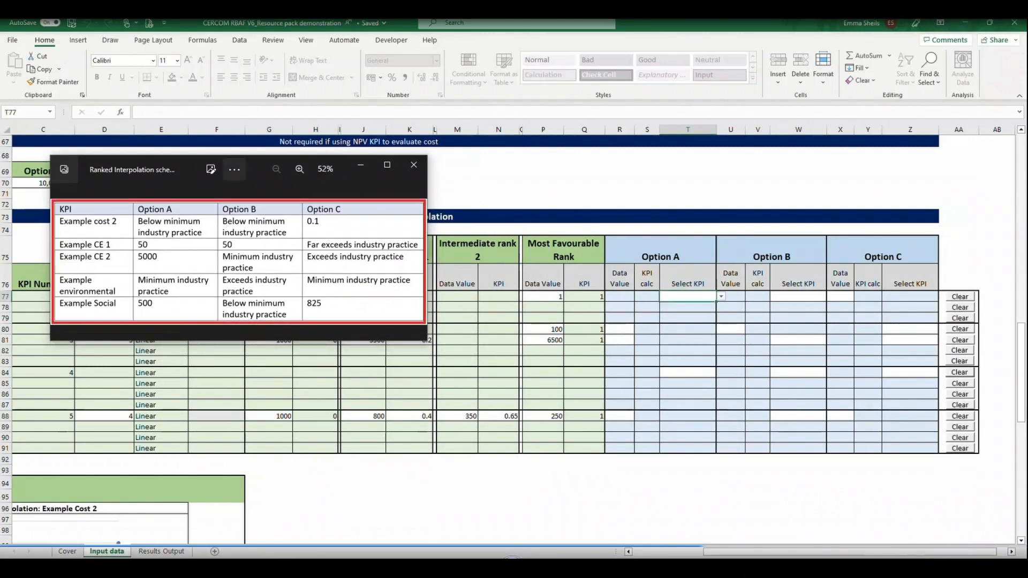
click(688, 284)
drag(688, 284, 688, 297)
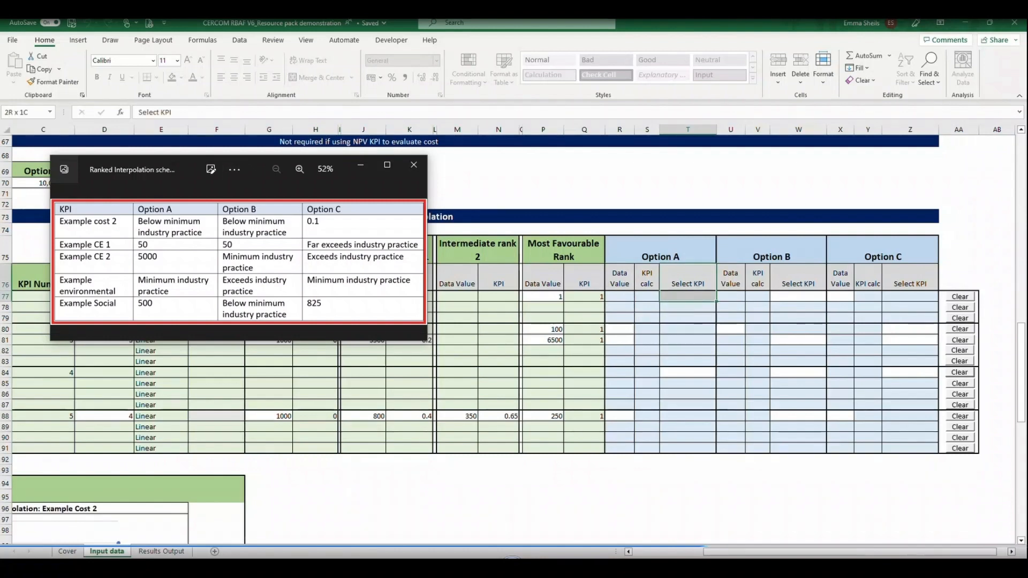
drag(178, 167, 188, 58)
Select the KPI "0.10 - Below minimum industry practice" for Option A and Option B of Example Cost 2.
click(689, 296)
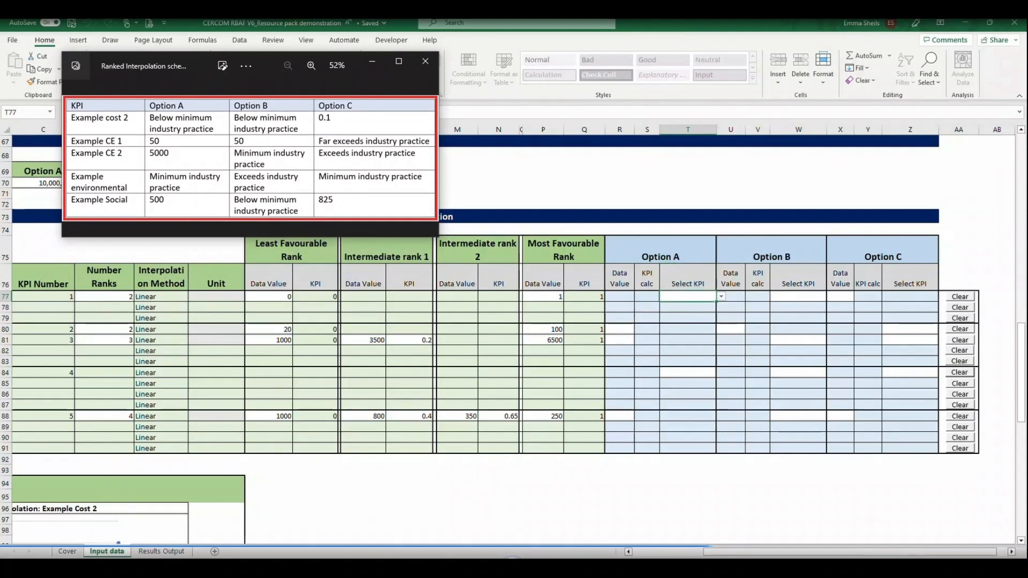
click(722, 297)
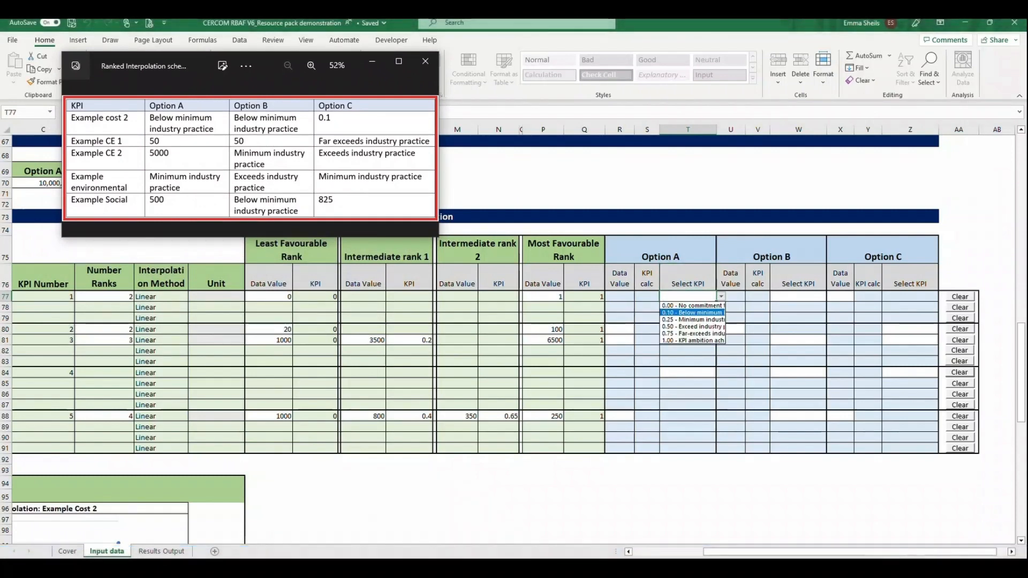
click(688, 305)
click(799, 296)
click(832, 297)
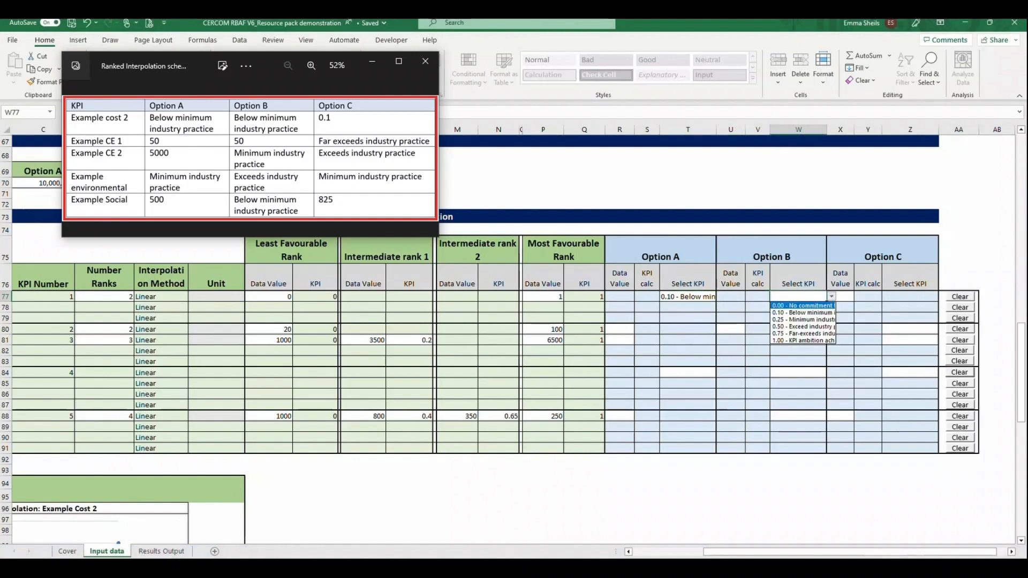
click(802, 313)
Enter a data value of 0.1 for Option C of Example Cost 2 and check its calculated KPI against the rank thresholds.
click(841, 297)
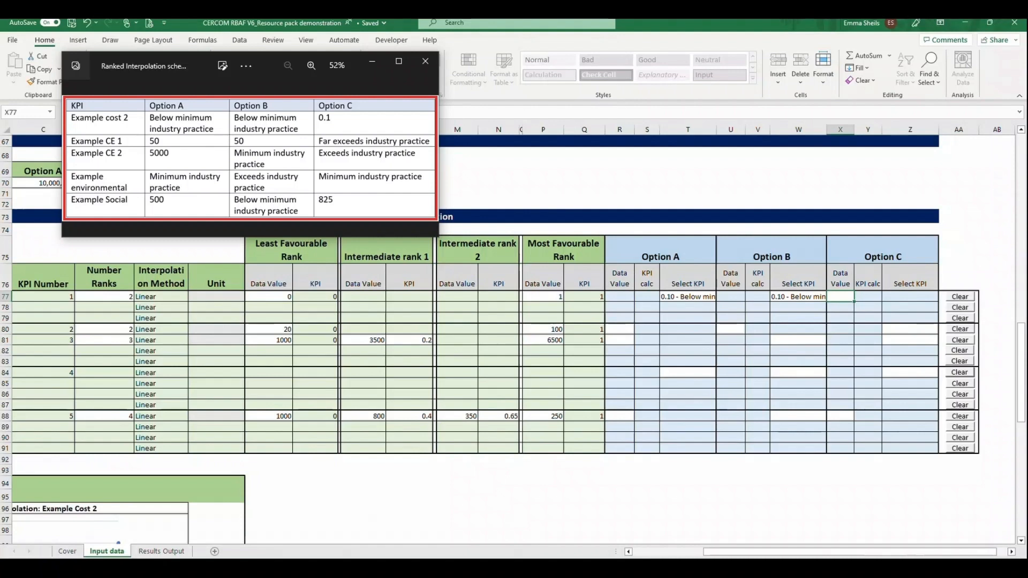
text(0.1)
key(Return)
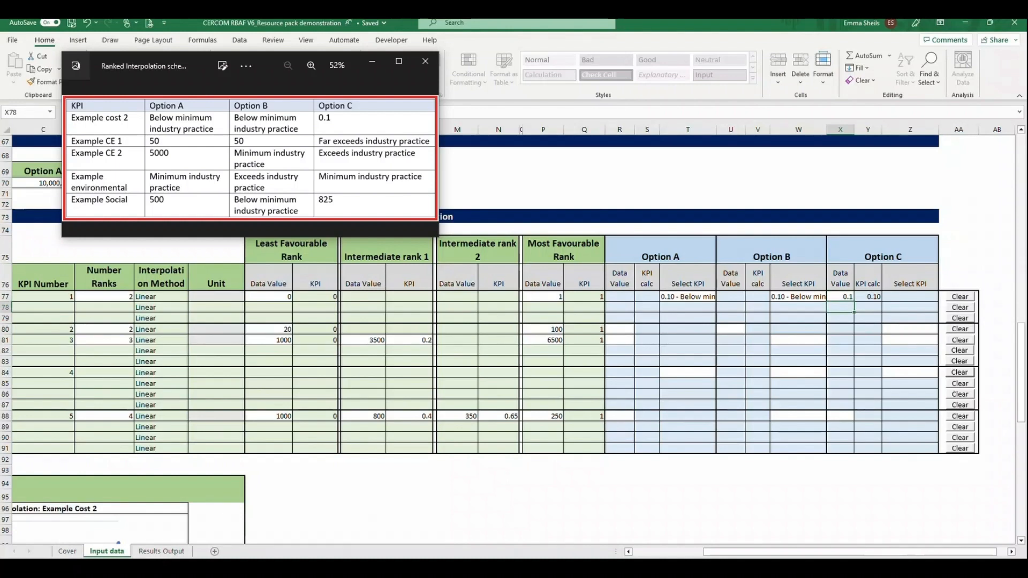
click(269, 296)
click(542, 297)
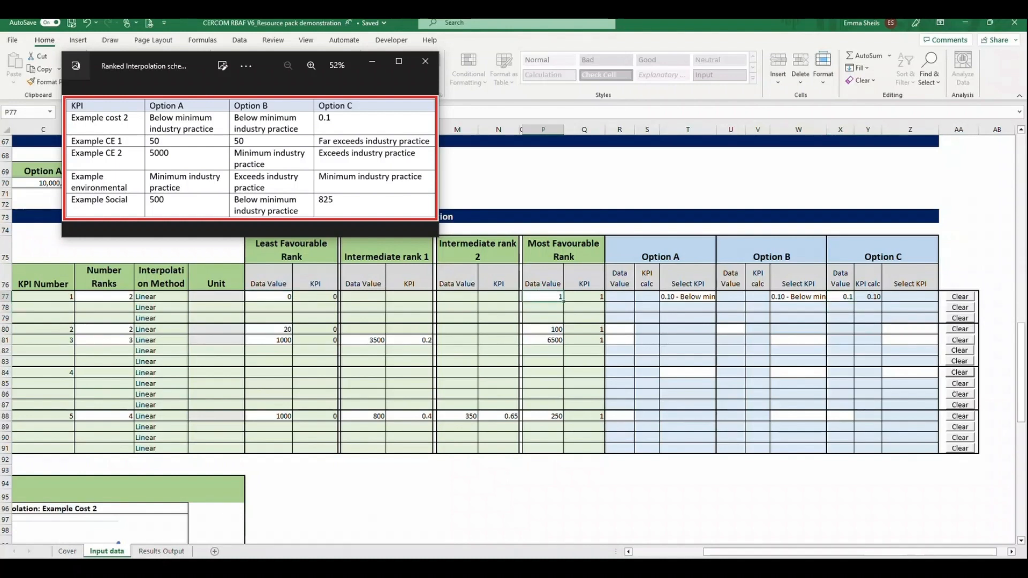
drag(841, 296, 868, 297)
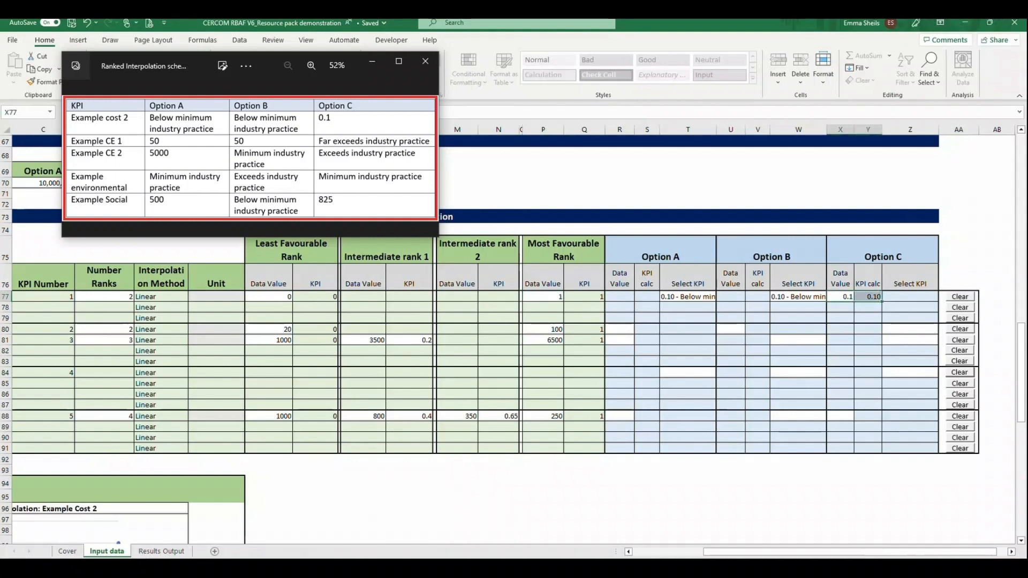
Enter a data value of 50 for both Option A and Option B of Example CE1 and check their calculated KPIs.
click(619, 329)
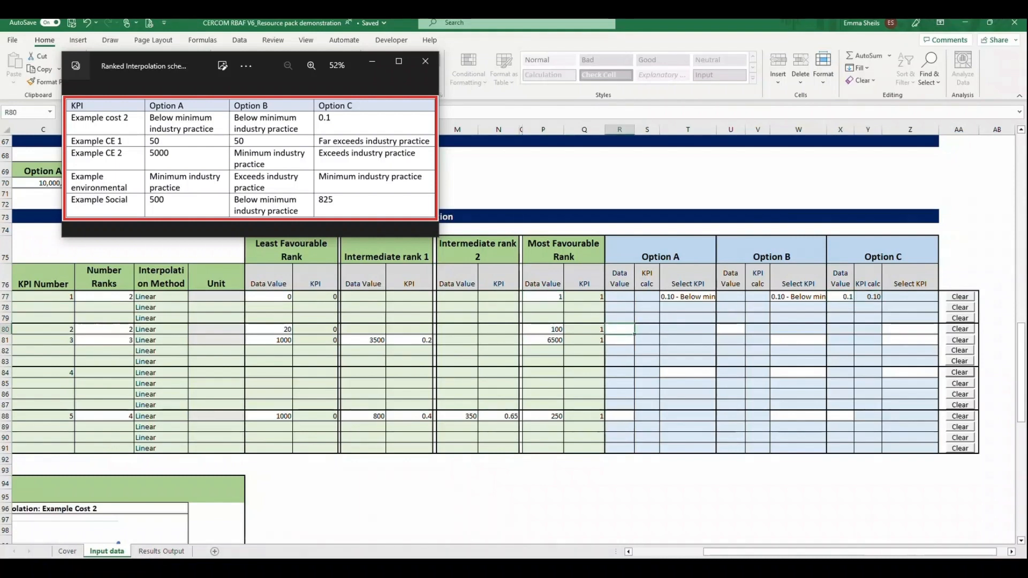
text(50)
key(Return)
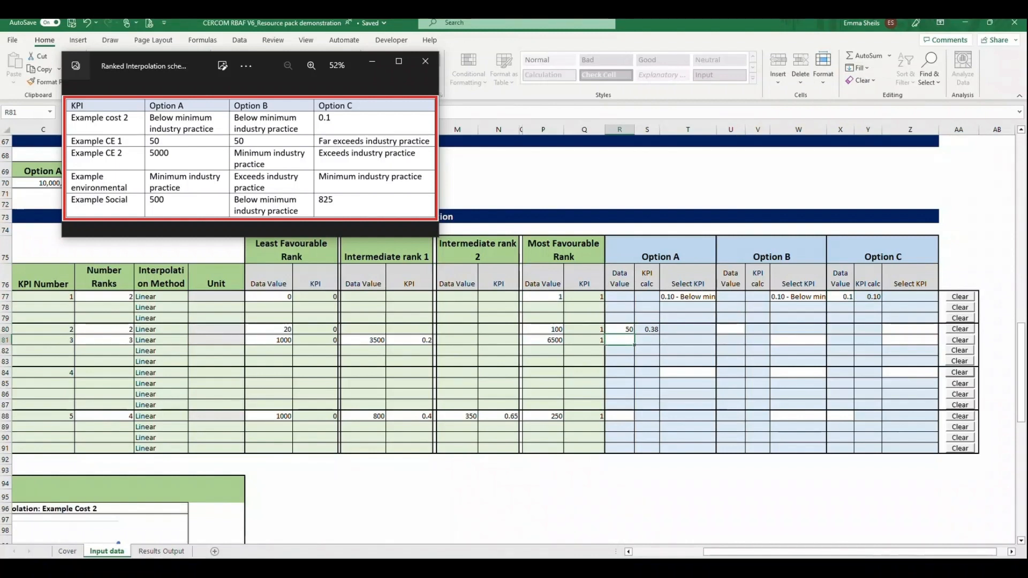
click(731, 329)
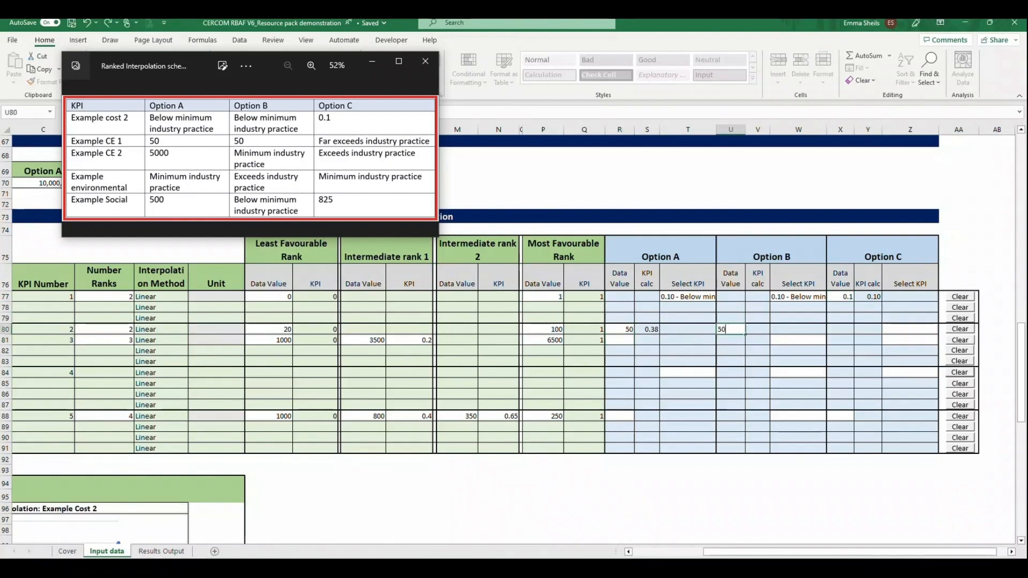
text(50)
key(Return)
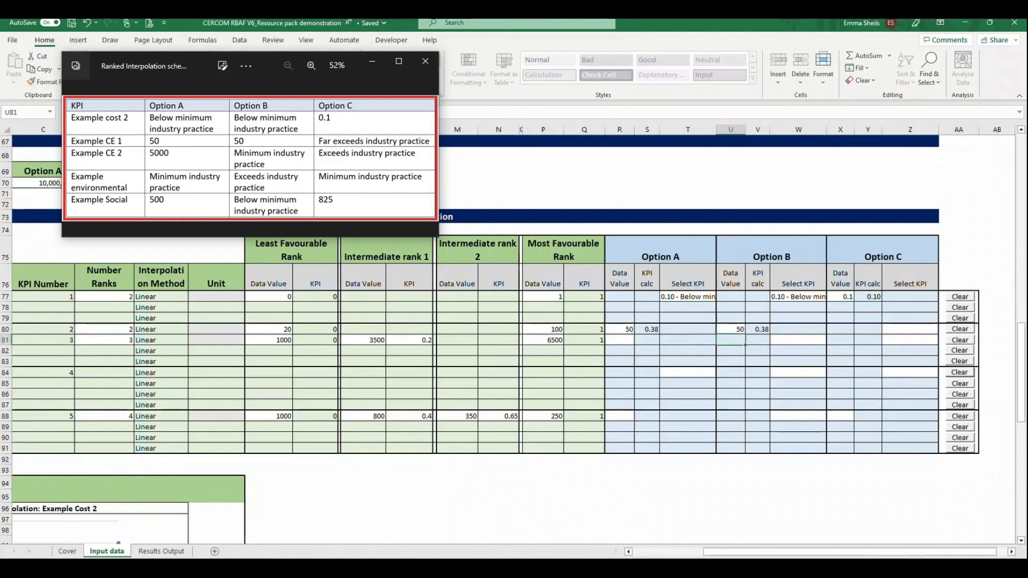
click(758, 329)
click(656, 331)
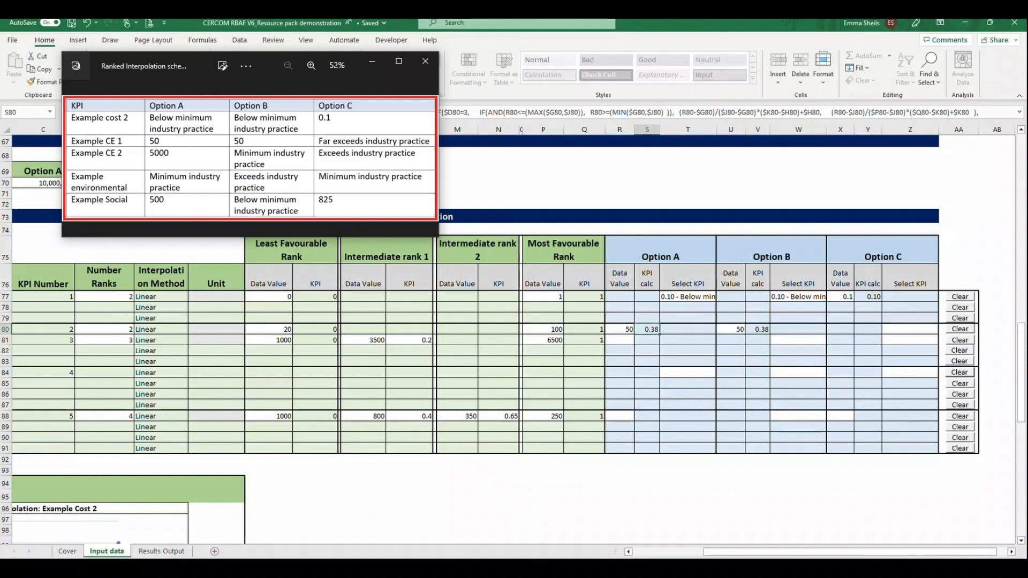
Select the KPI "0.75 - Far-exceeds industry practice" for Option C of Example CE1.
click(910, 329)
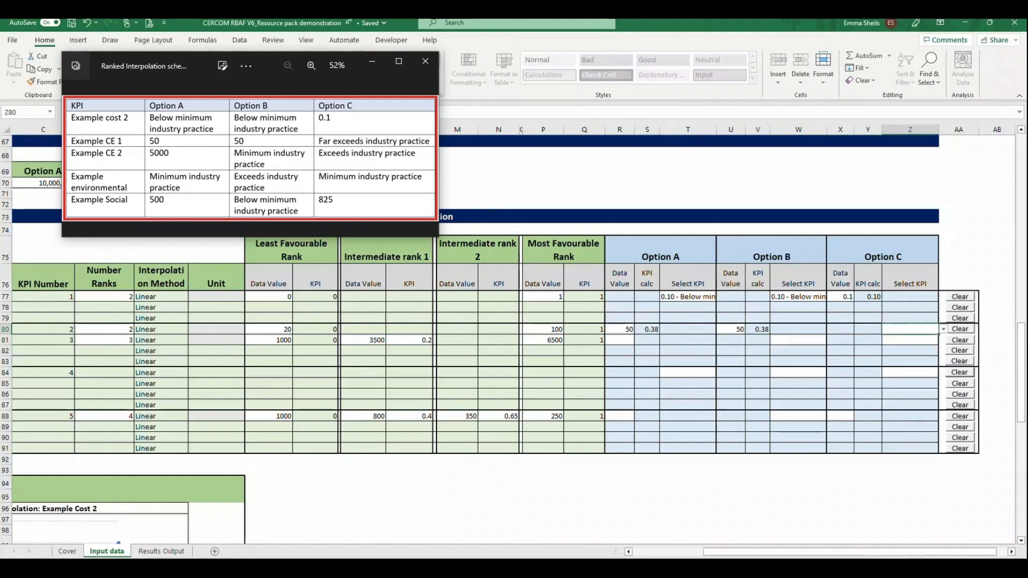
key(alt+Down)
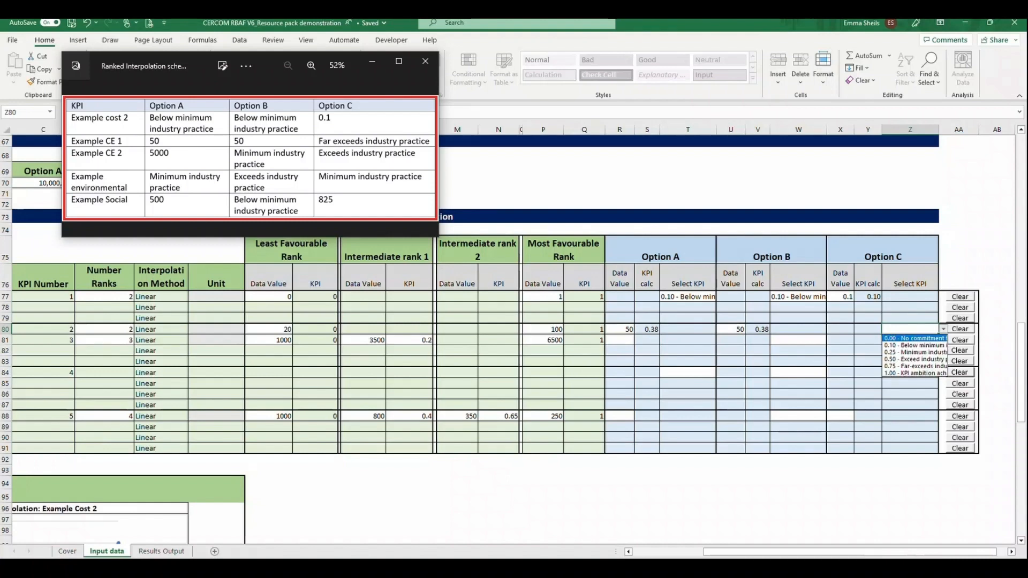
key(Down)
key(Down)
key(Down)
key(Down)
key(Return)
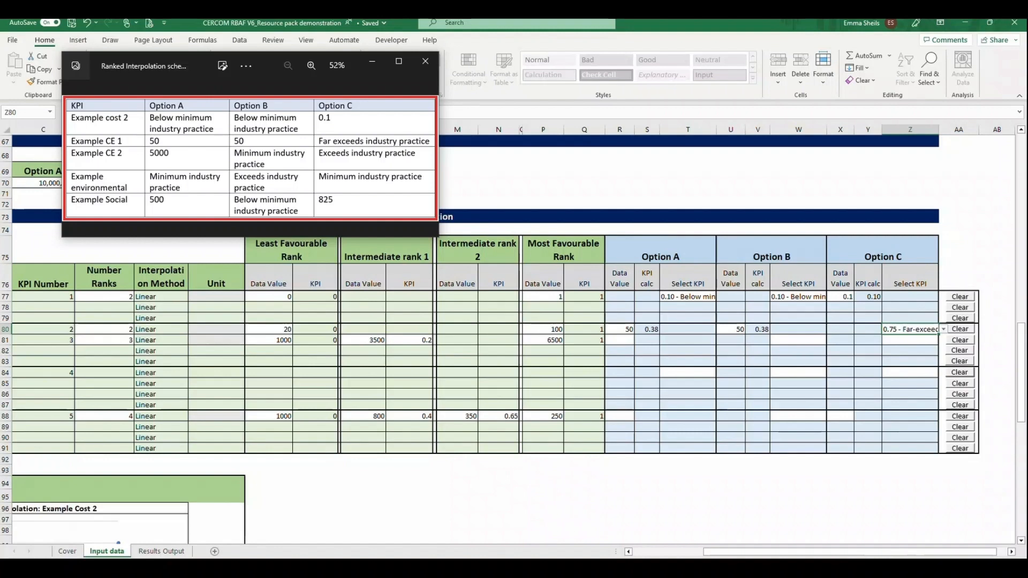
Enter a data value of 5000 for Option A of Example CE2 and check its calculated KPI.
click(619, 340)
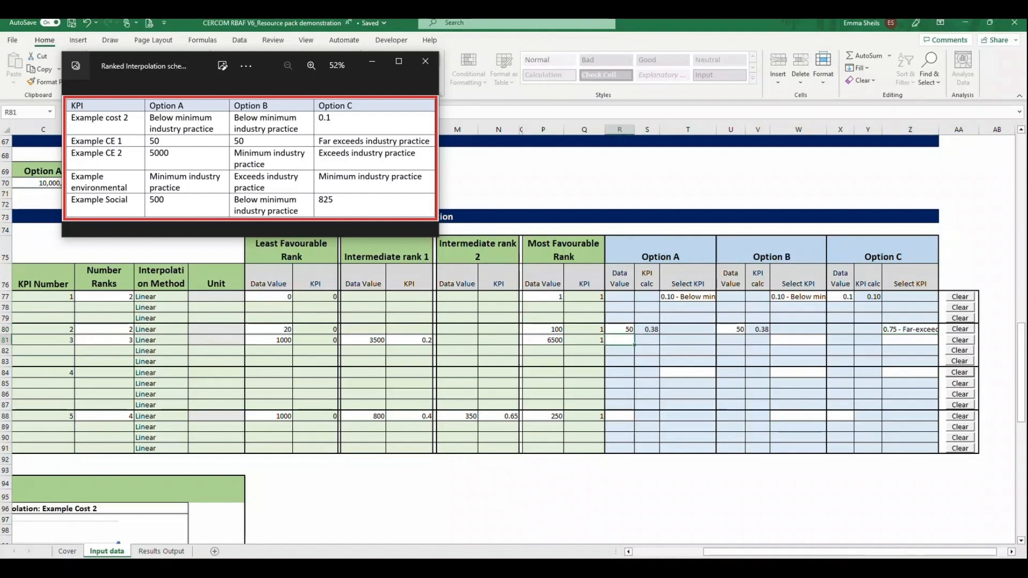
text(5000)
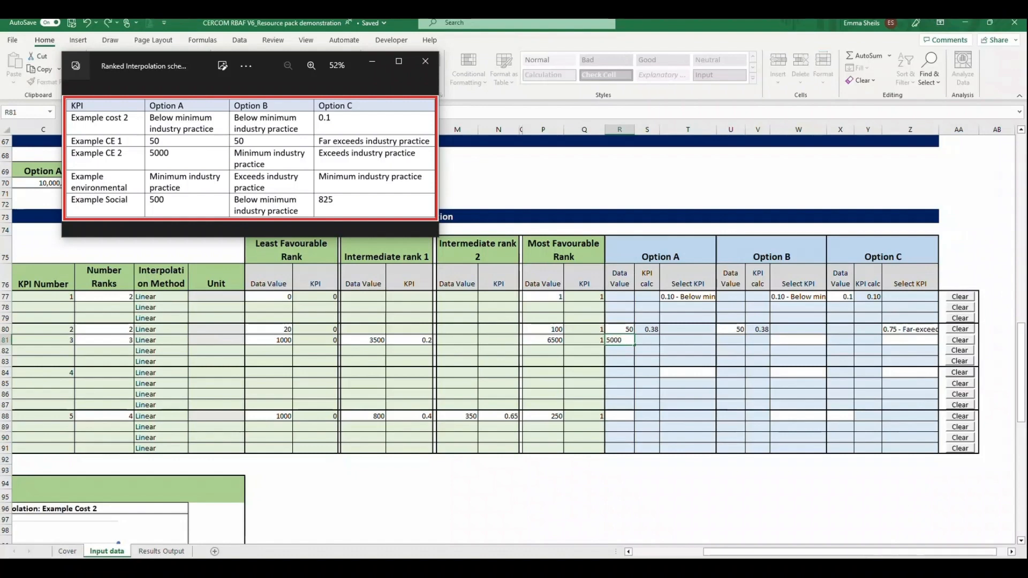
key(Return)
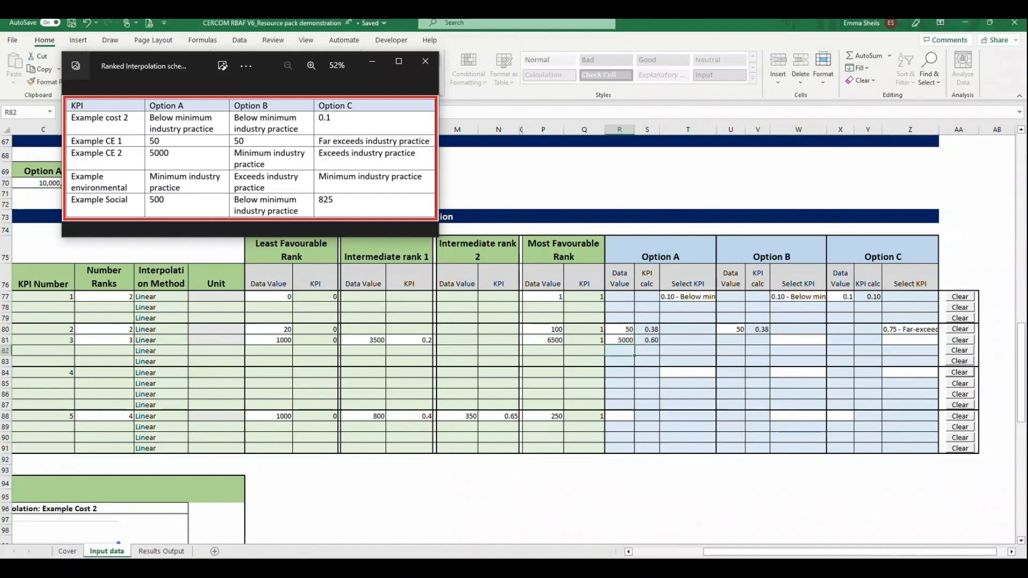
click(647, 340)
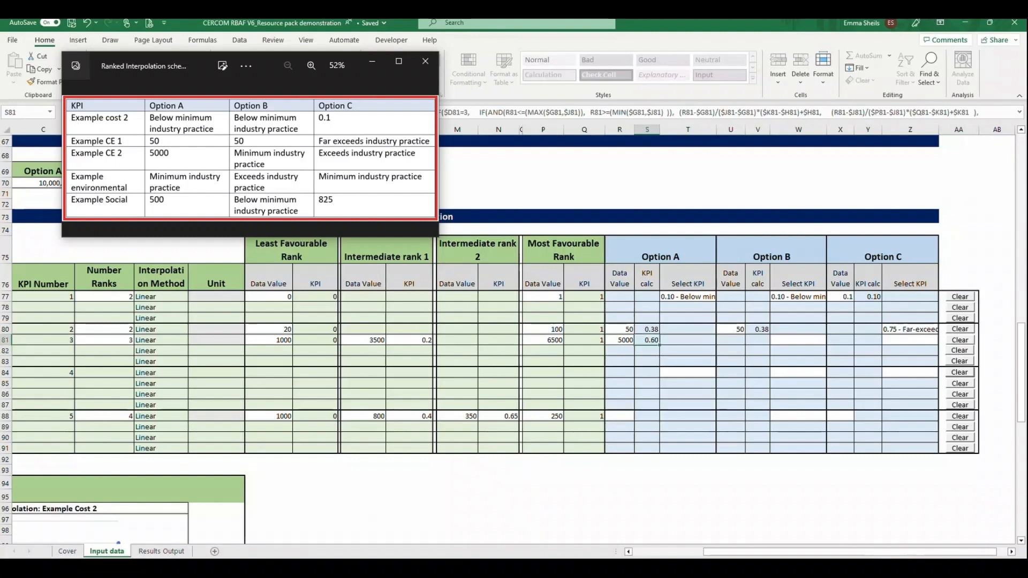
For Example CE2, select the KPI "0.25 - Minimum industry practice" for Option B and "0.50 - Exceed industry practice" for Option C.
click(798, 340)
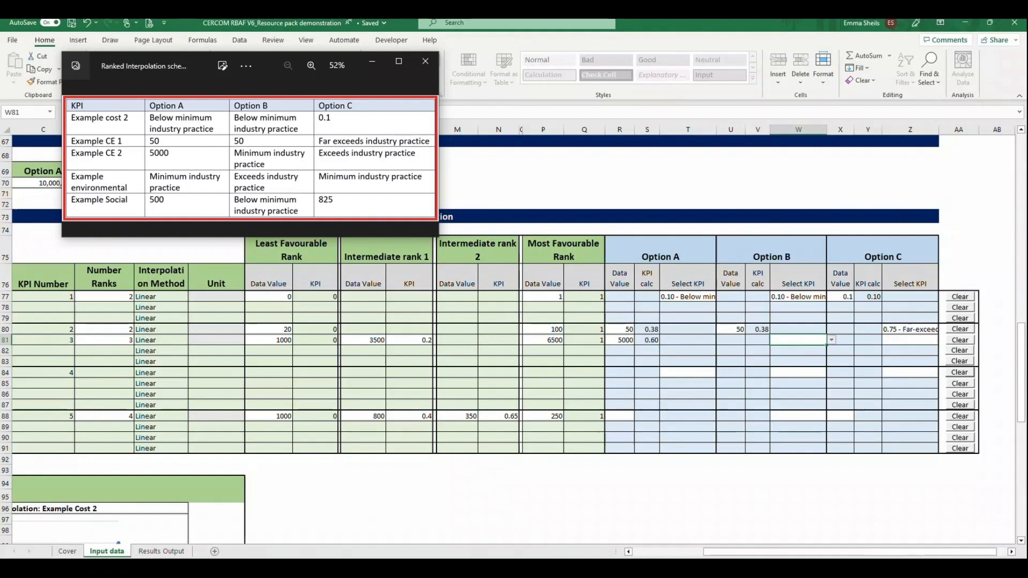
click(831, 340)
click(798, 362)
click(911, 340)
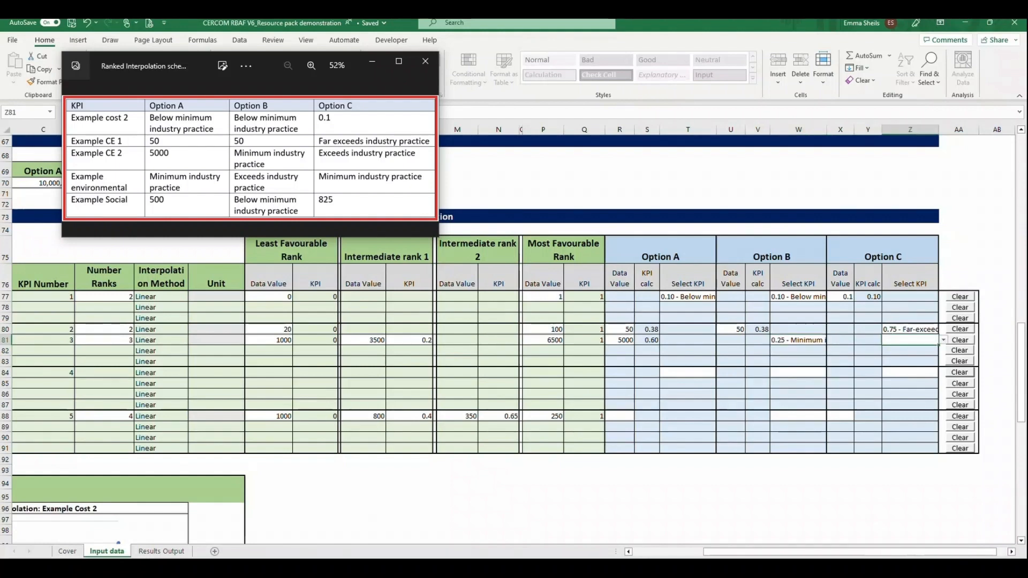
click(943, 340)
key(Return)
key(Return)
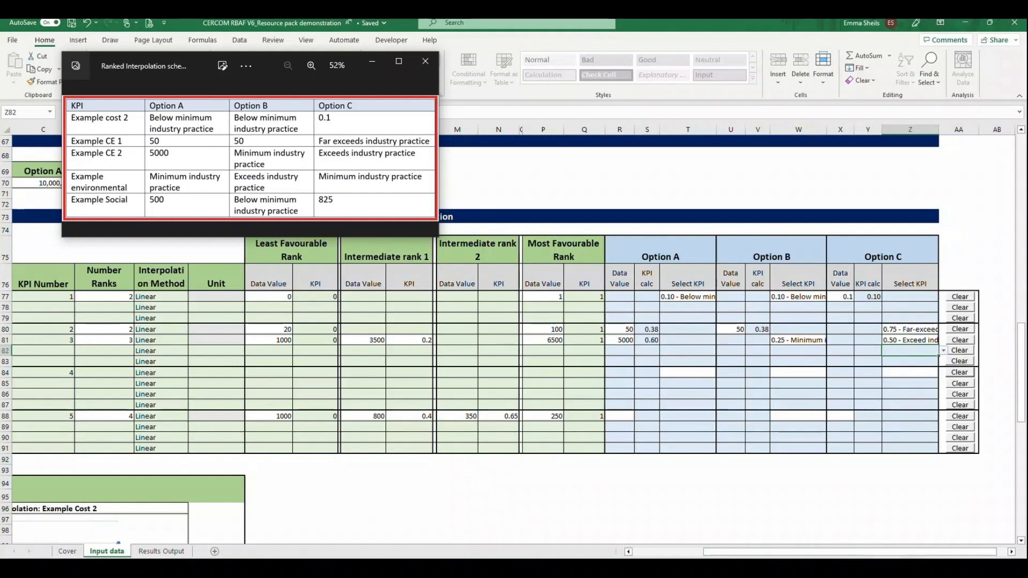
For Example Environment, select the KPI "0.25 - Minimum industry practice" for Option A and "0.50 - Exceed industry practice" for Option B.
click(687, 372)
click(721, 372)
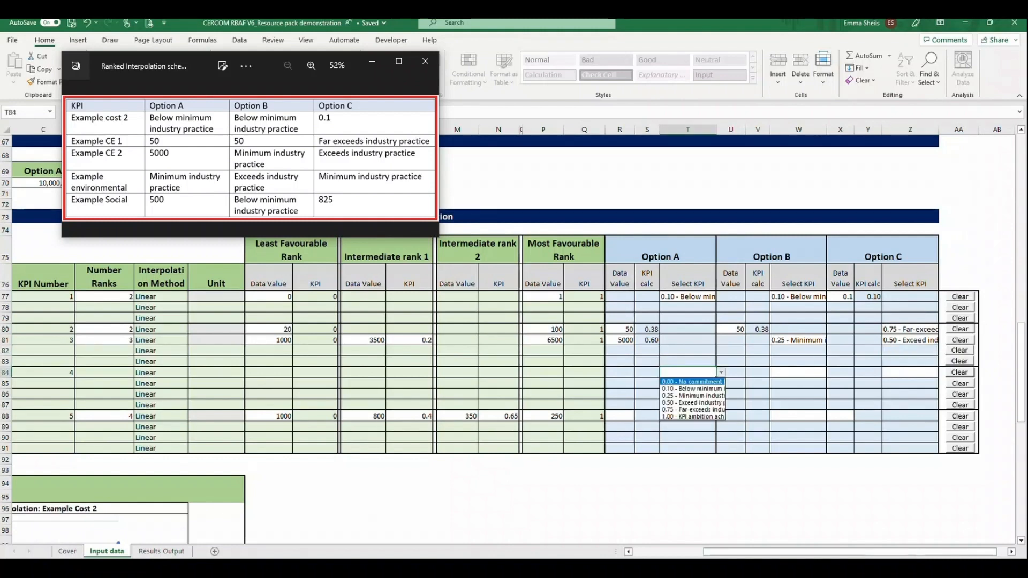
click(688, 392)
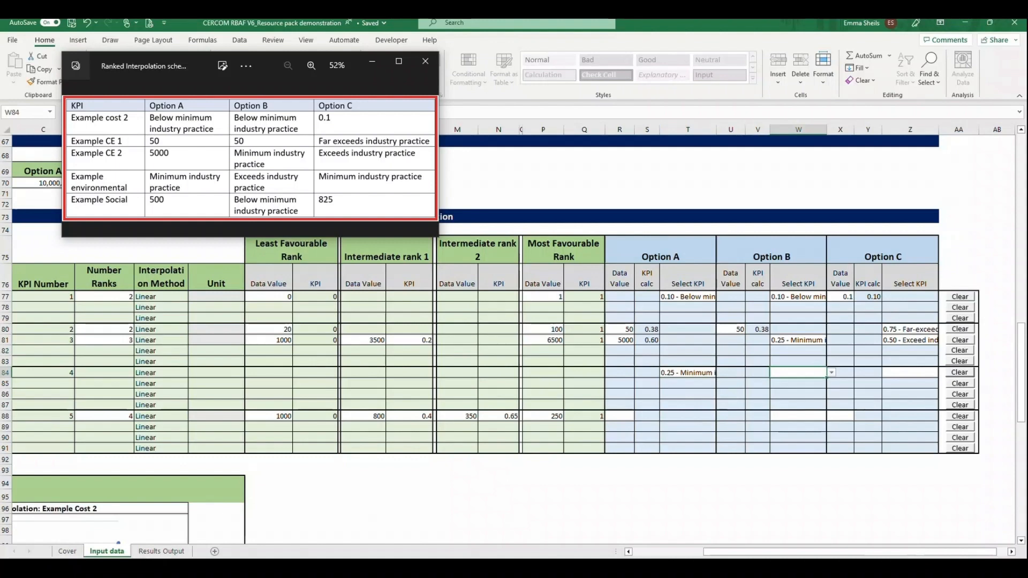
key(alt+Down)
key(Down)
key(Down)
key(Return)
Select the KPI "0.25 - Minimum industry practice" for Option C of Example Environment.
click(910, 372)
key(alt+Down)
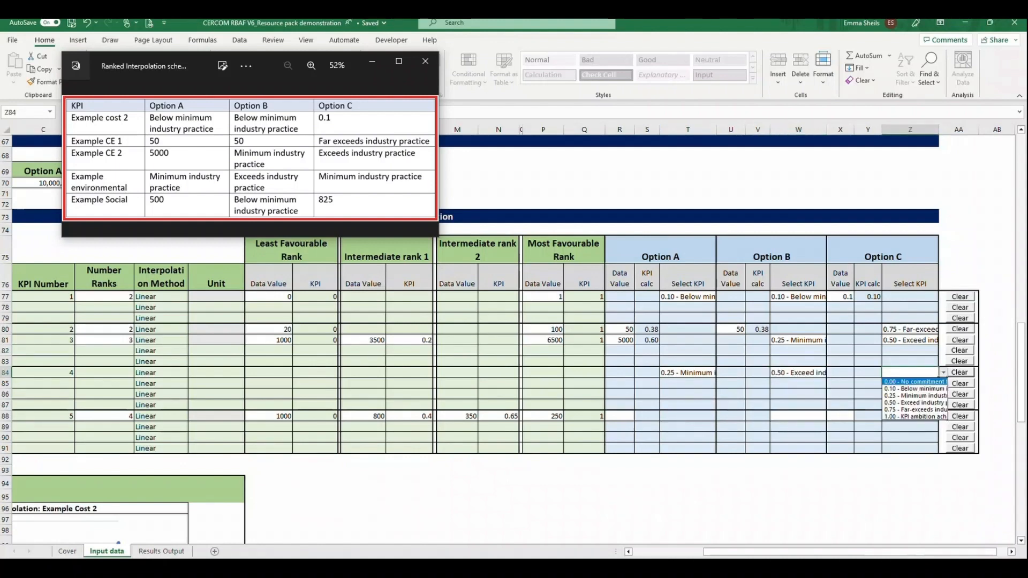
key(Down)
key(Down)
key(Return)
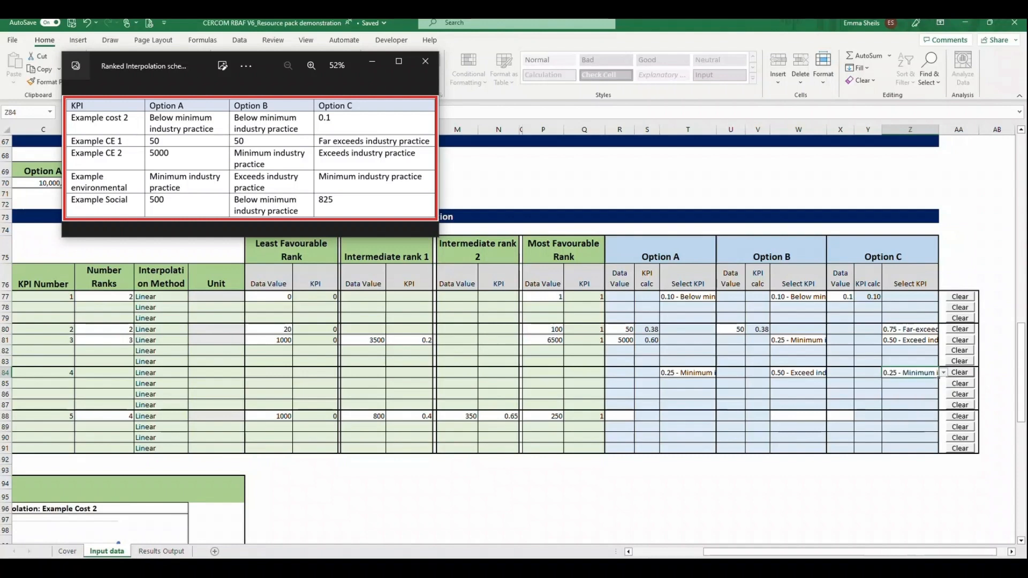
Enter data values of 500 for Option A and 825 for Option C of Example Social and check their calculated KPIs.
click(620, 416)
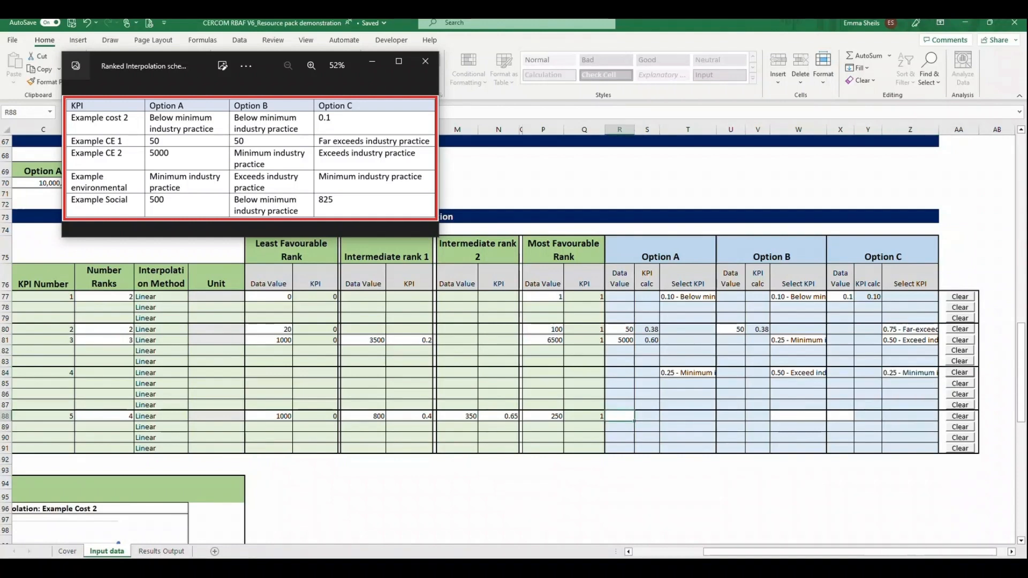
text(500)
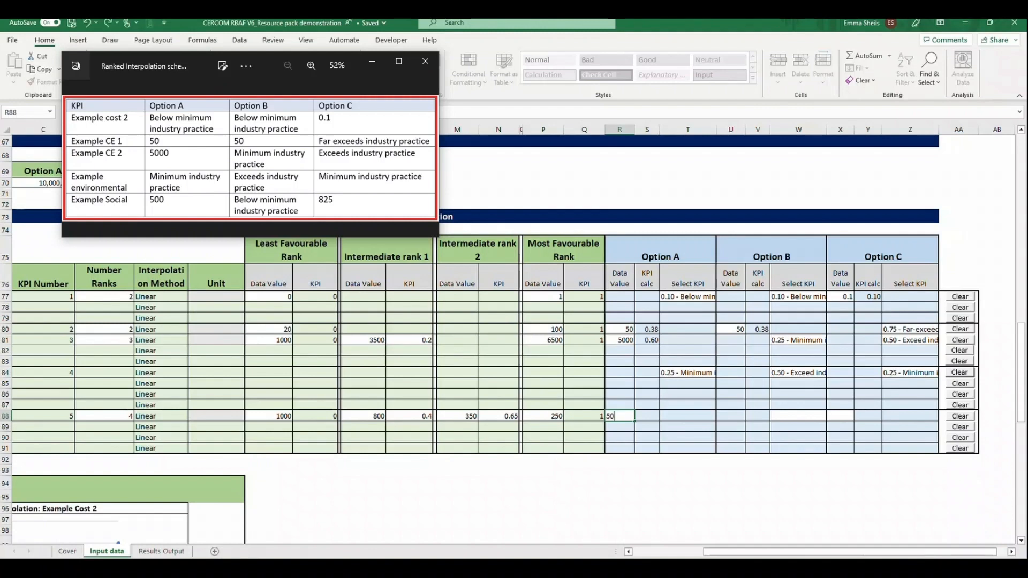
key(Return)
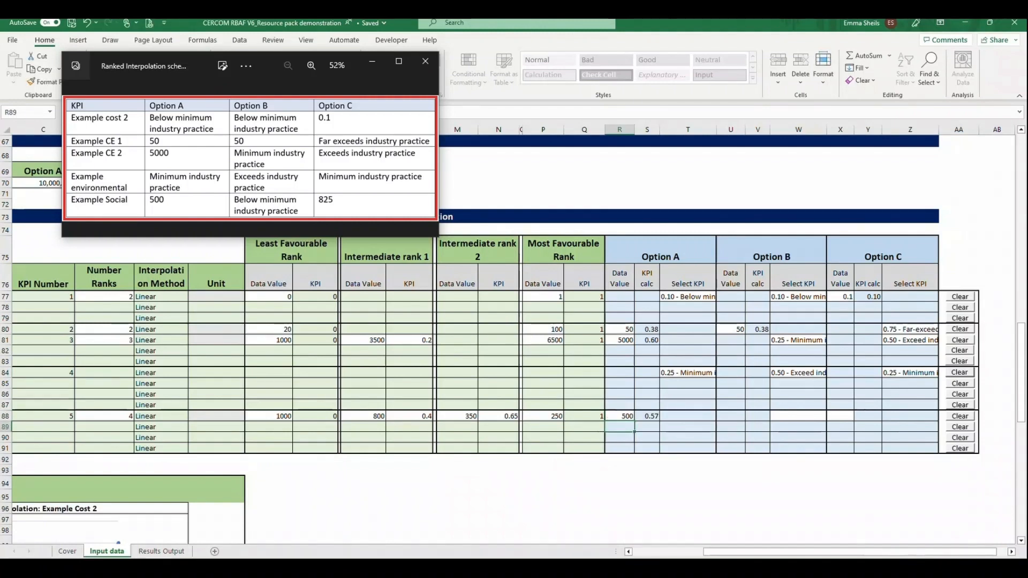
click(840, 416)
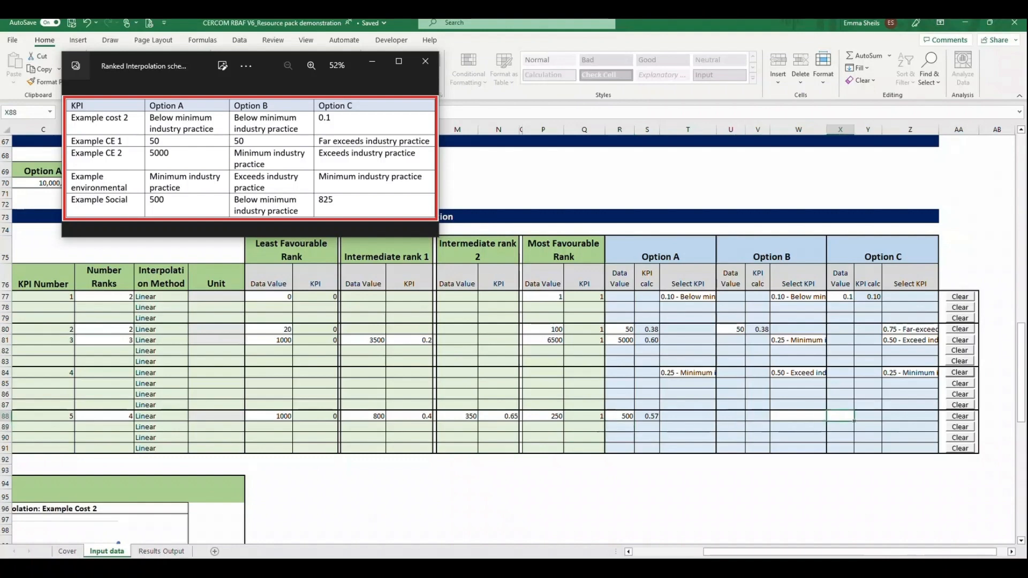
text(825)
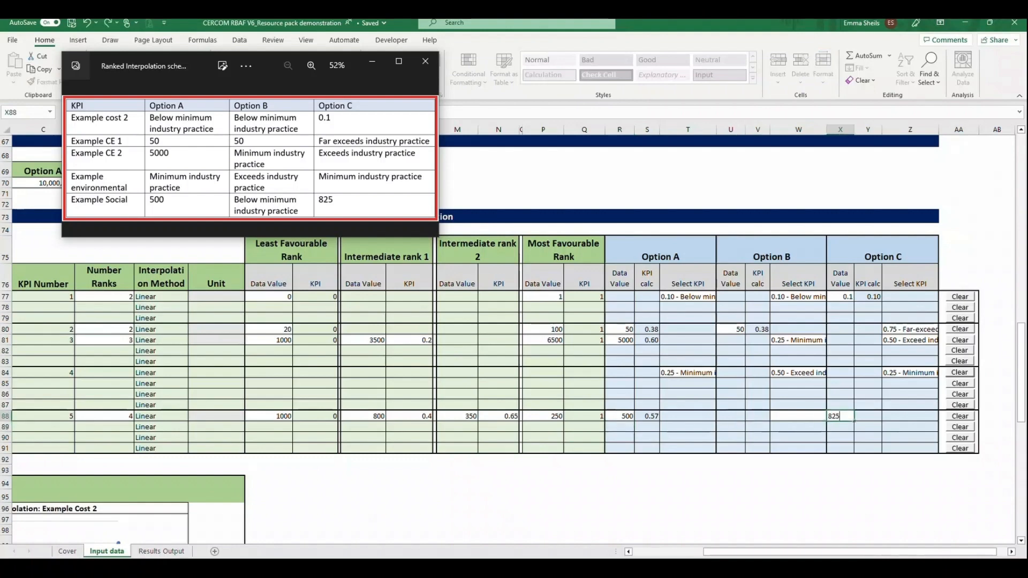
key(Return)
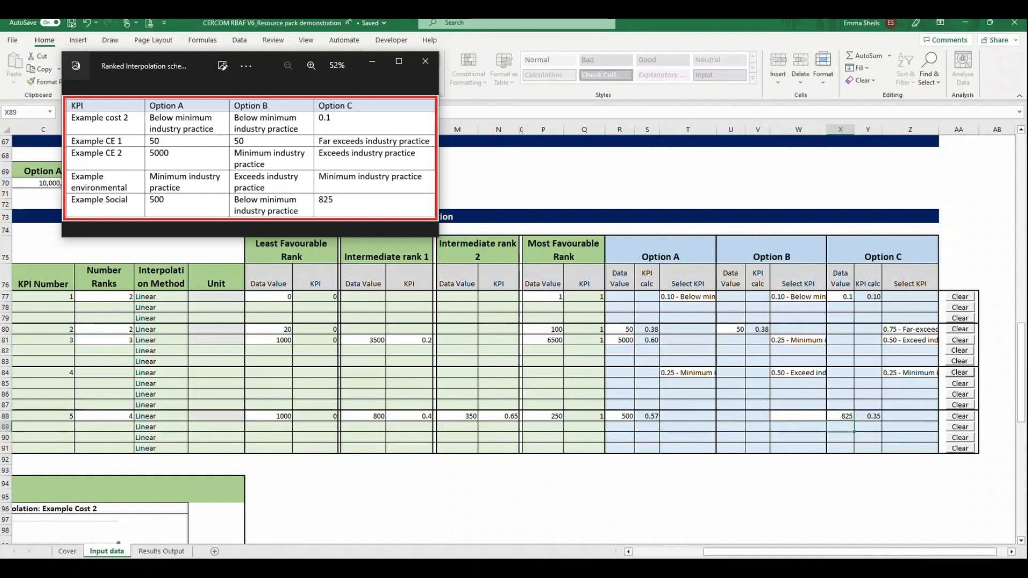
click(647, 416)
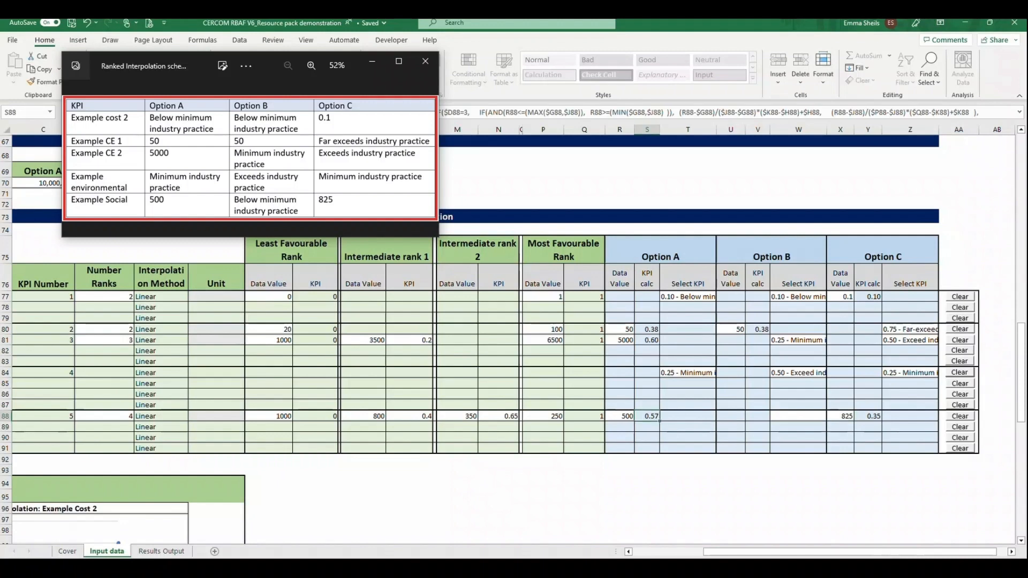
click(868, 417)
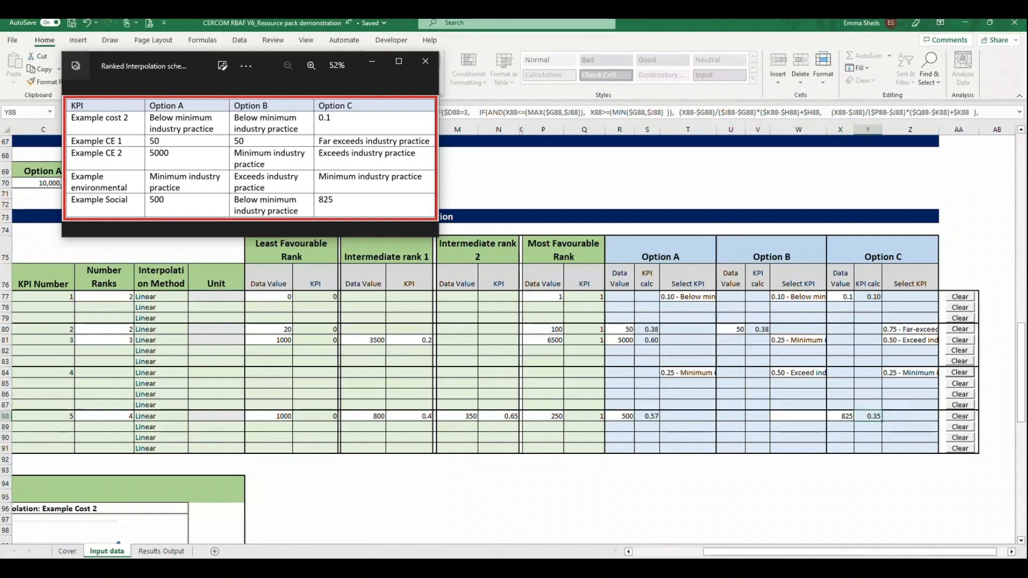
Select the KPI "0.10 - Below minimum industry practice" for Option B of Example Social and close the ranked interpolation scheme image.
click(798, 416)
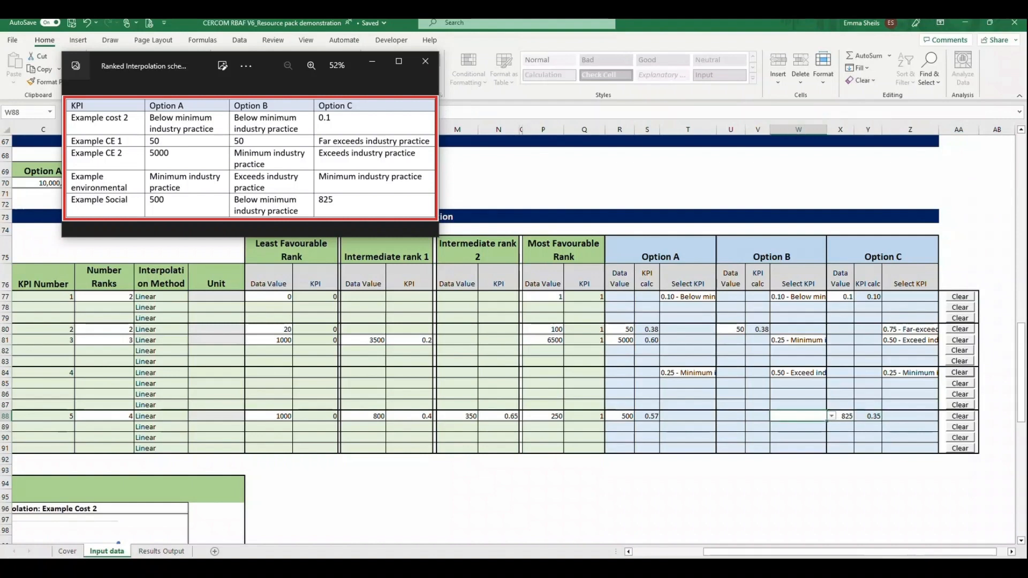
key(alt+Down)
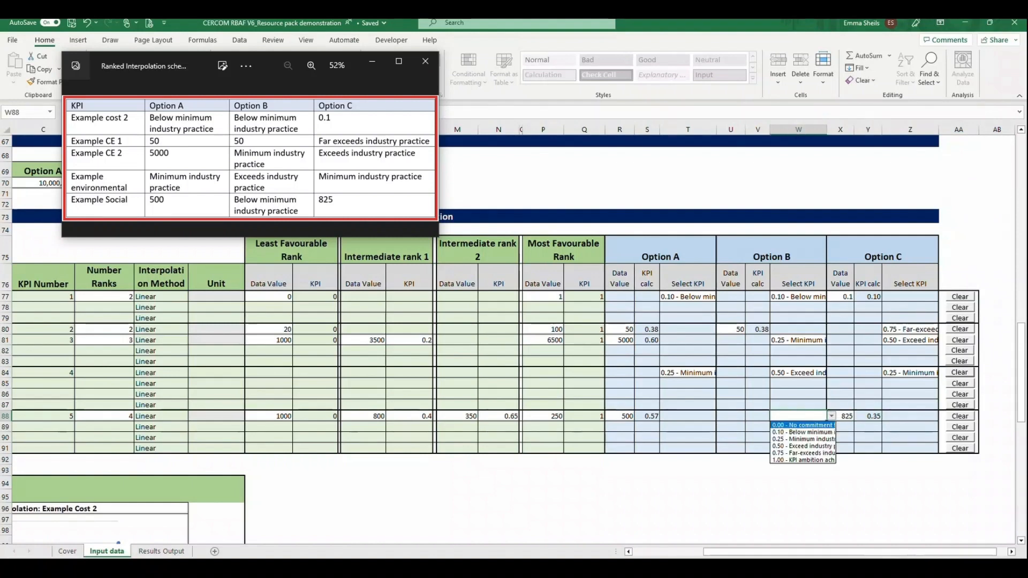
key(Down)
key(Return)
click(798, 427)
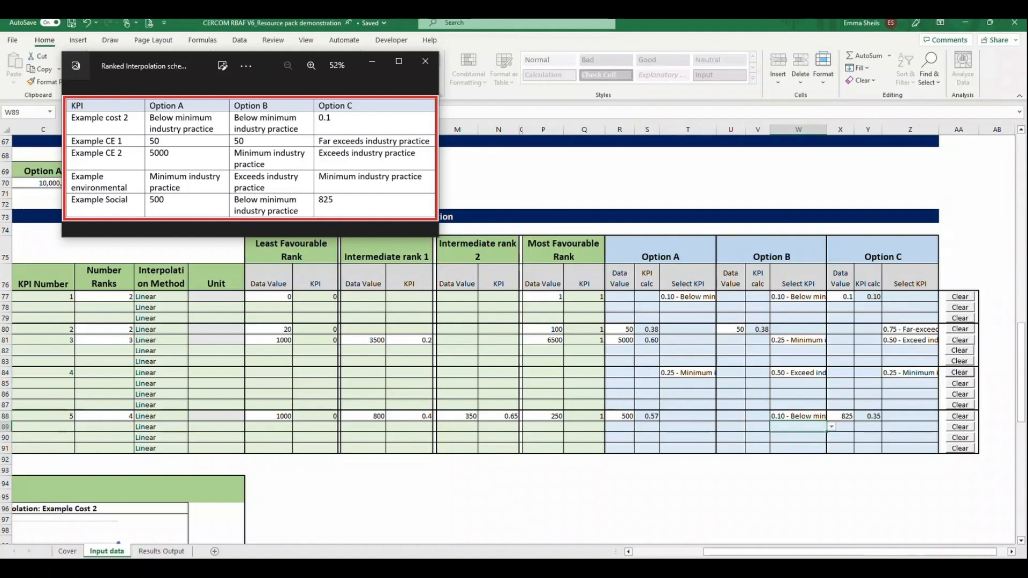
key(alt+F4)
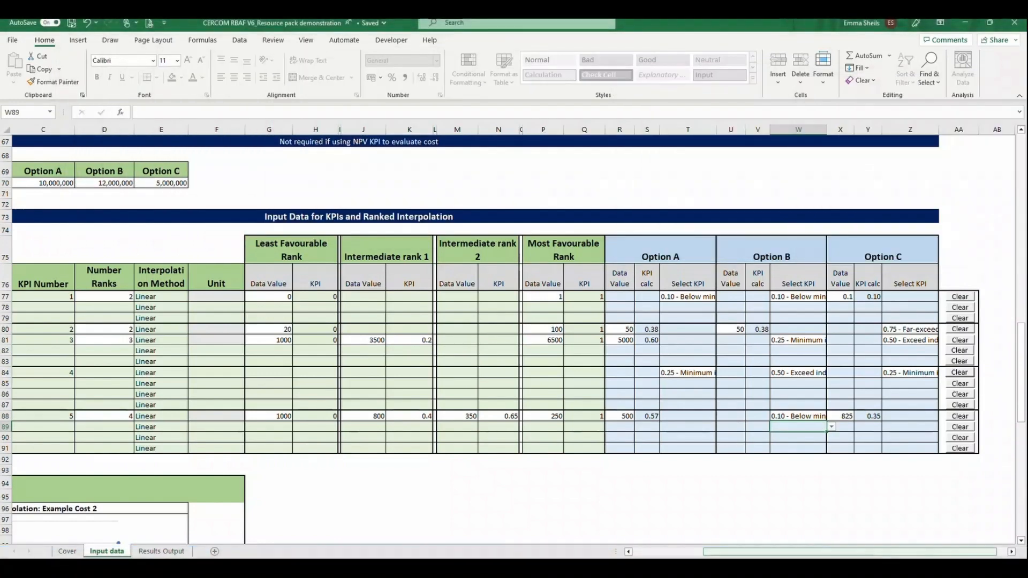
Step the KPI Ranked Interpolation Graph through the KPIs to Example Social and examine its rank curve and option points.
drag(731, 551, 659, 552)
scroll(514, 332, down, 2)
scroll(514, 338, down, 3)
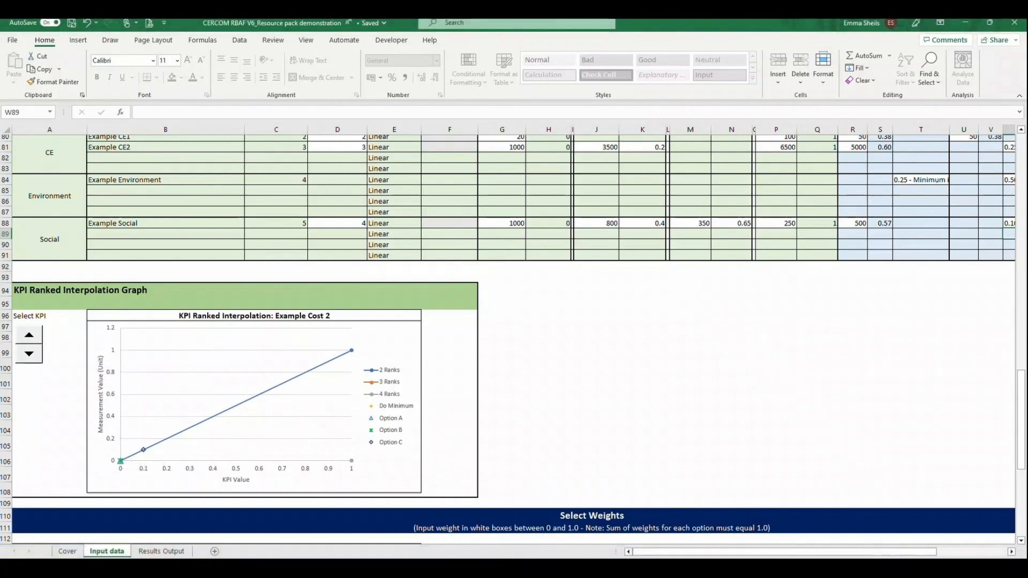
click(29, 334)
click(29, 335)
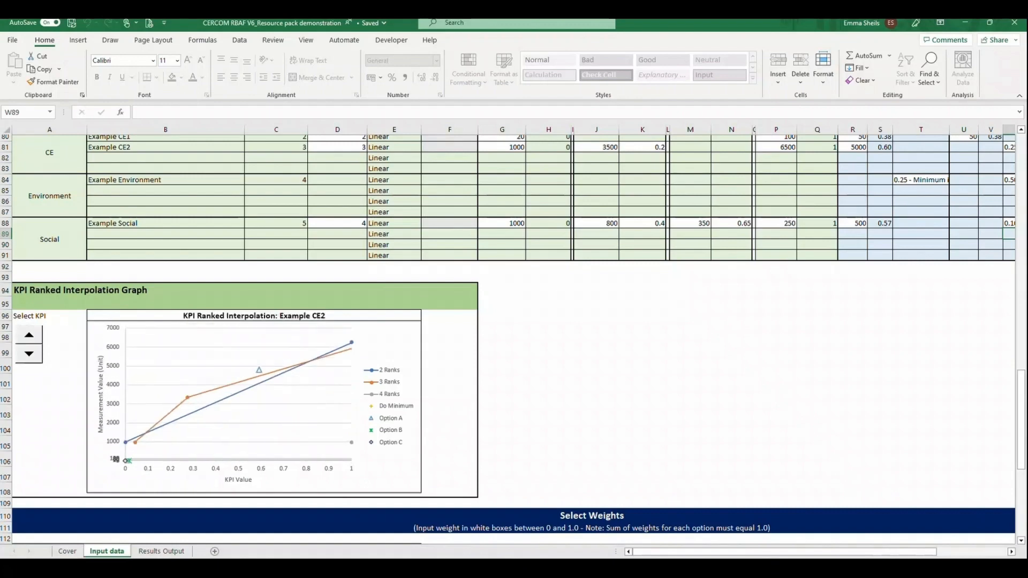
click(29, 334)
click(29, 335)
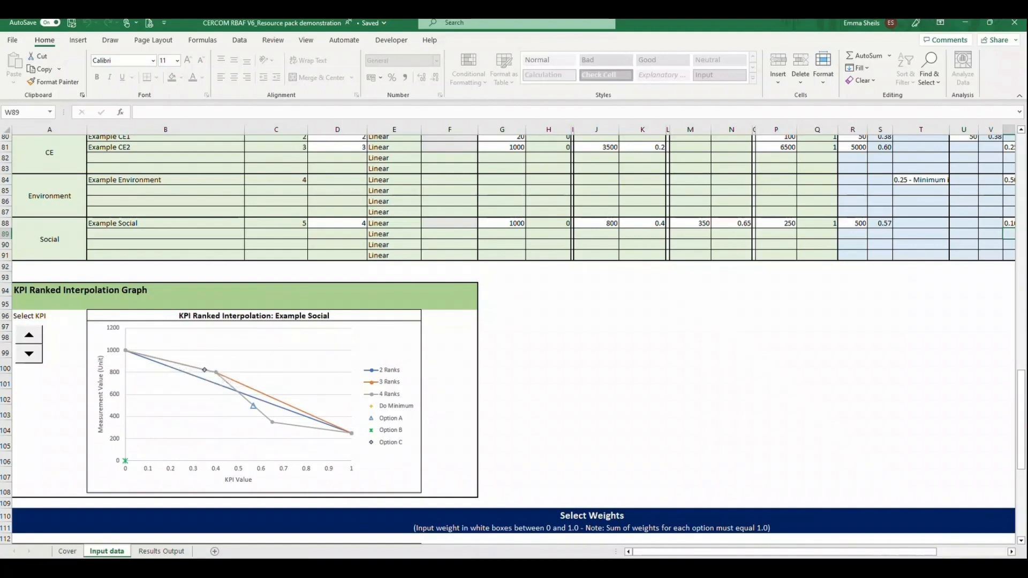
mouse_move(351, 433)
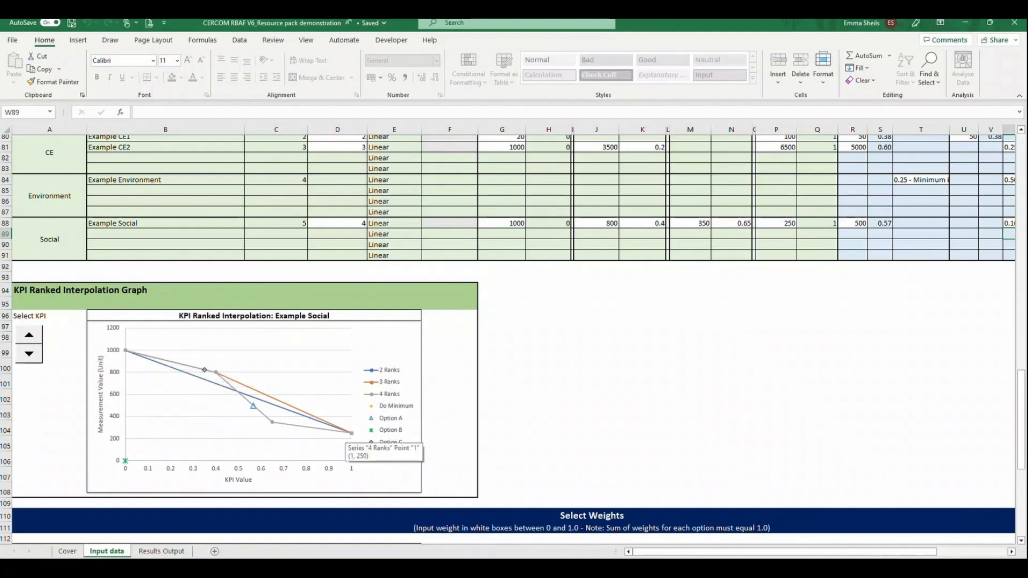
mouse_move(257, 399)
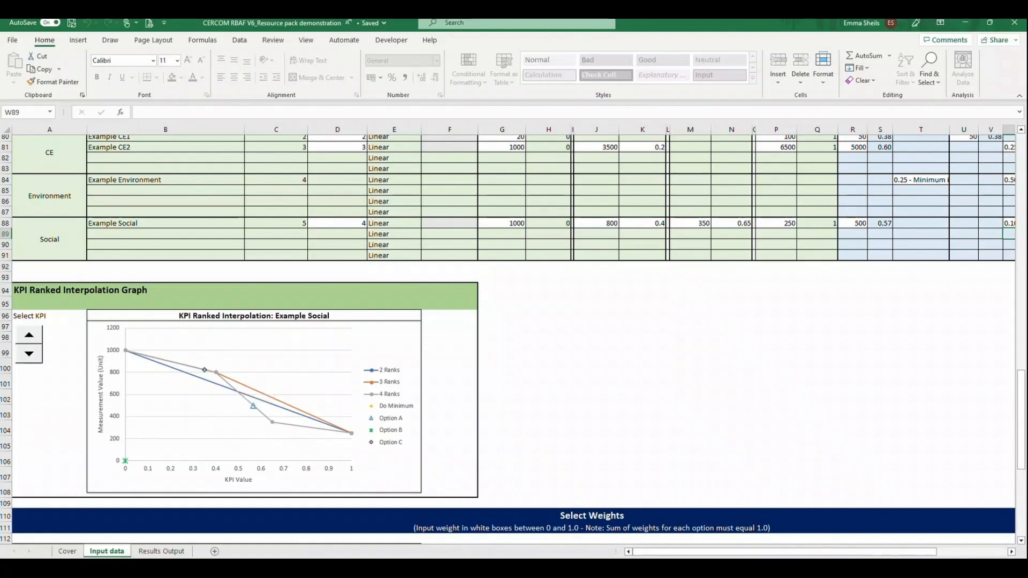
Switch to the weights.jpg image, place it beside the Select Weights table, and select Option A's Technical performance weight cell.
scroll(508, 339, down, 5)
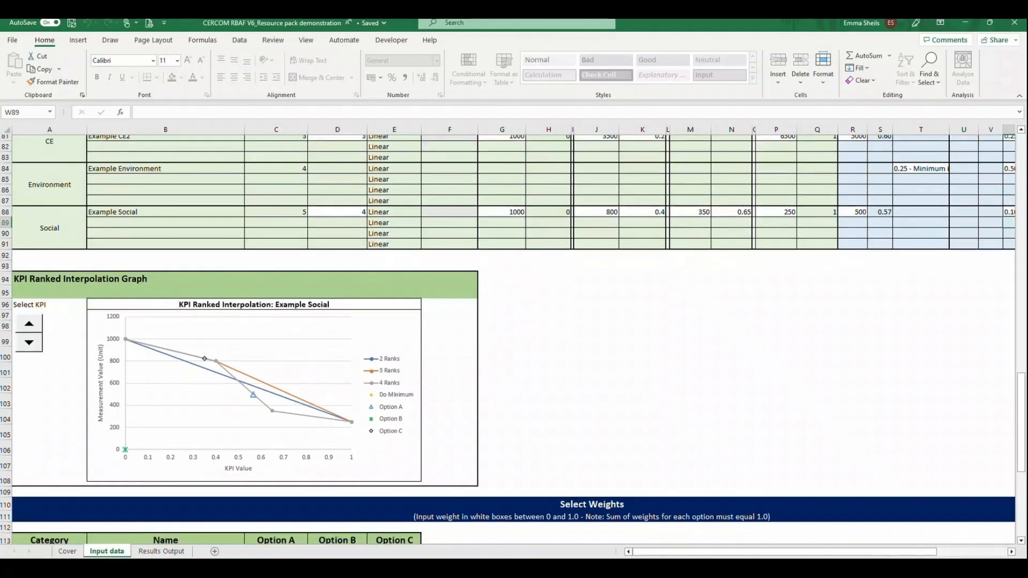
scroll(507, 340, down, 4)
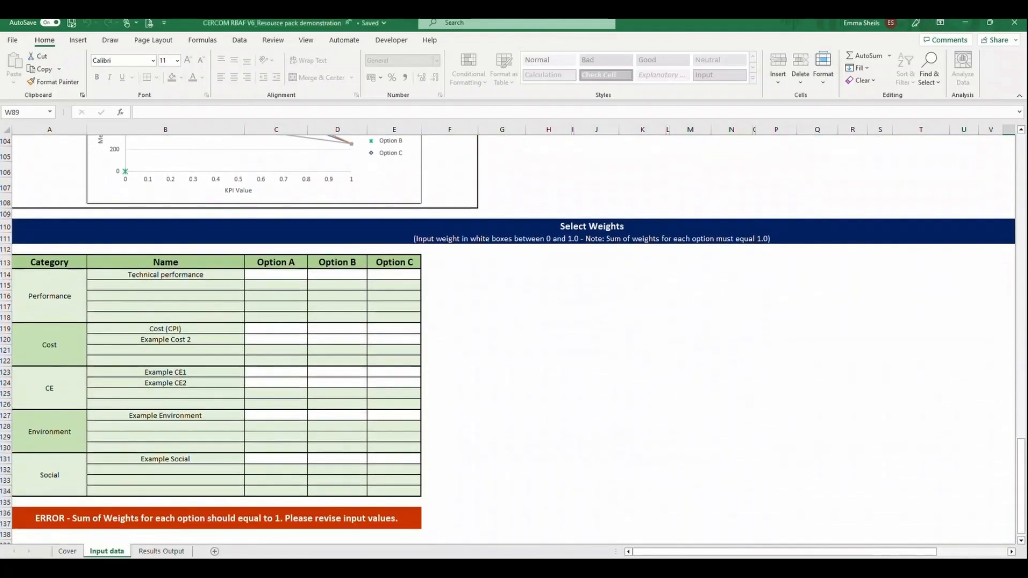
key(alt+Tab)
drag(798, 222, 633, 274)
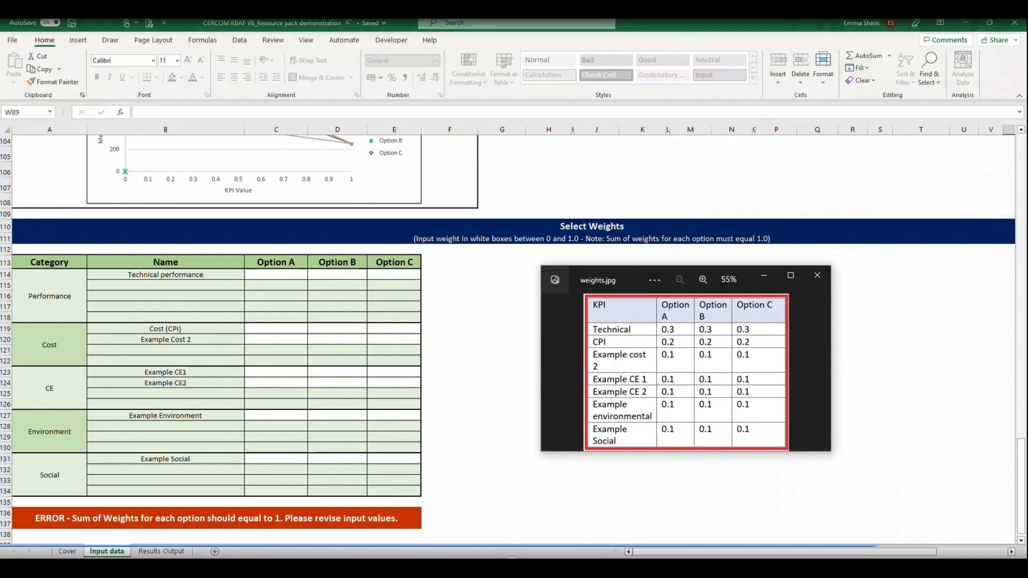
click(276, 275)
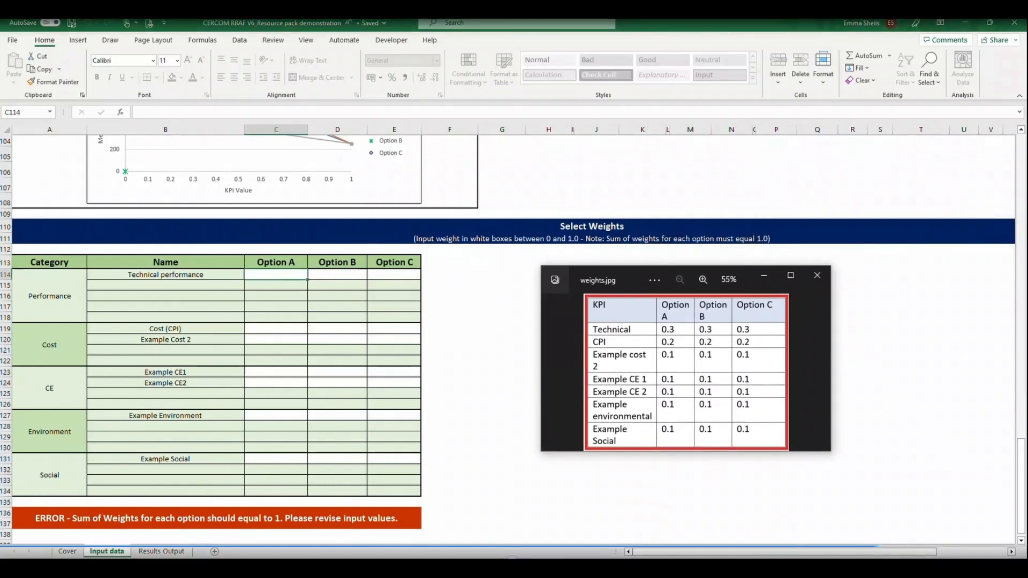
Enter Technical performance weights of 0.3 for Option A, Option B and Option C in the Select Weights table.
text(0.3)
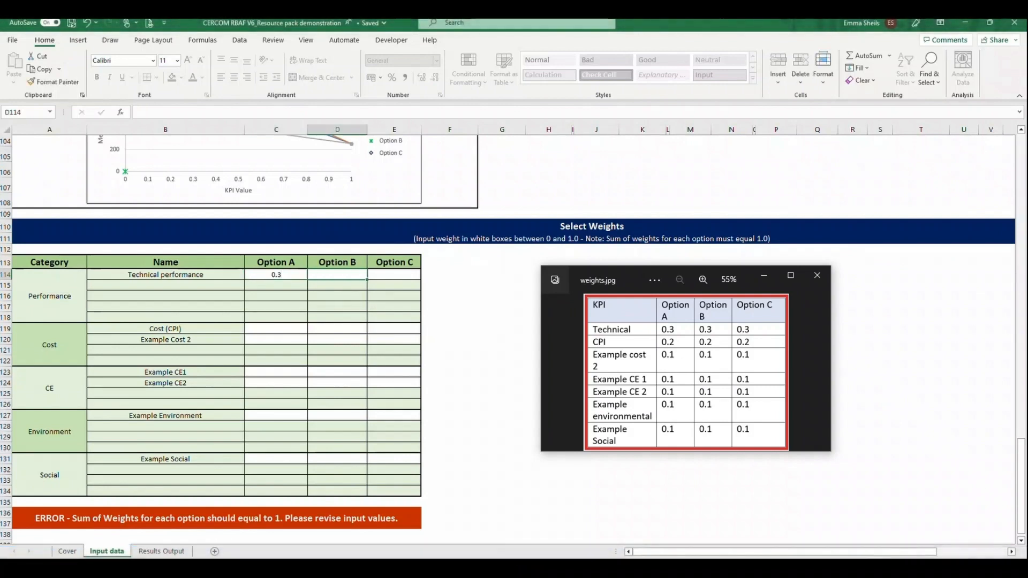
key(Tab)
text(0.3)
key(Tab)
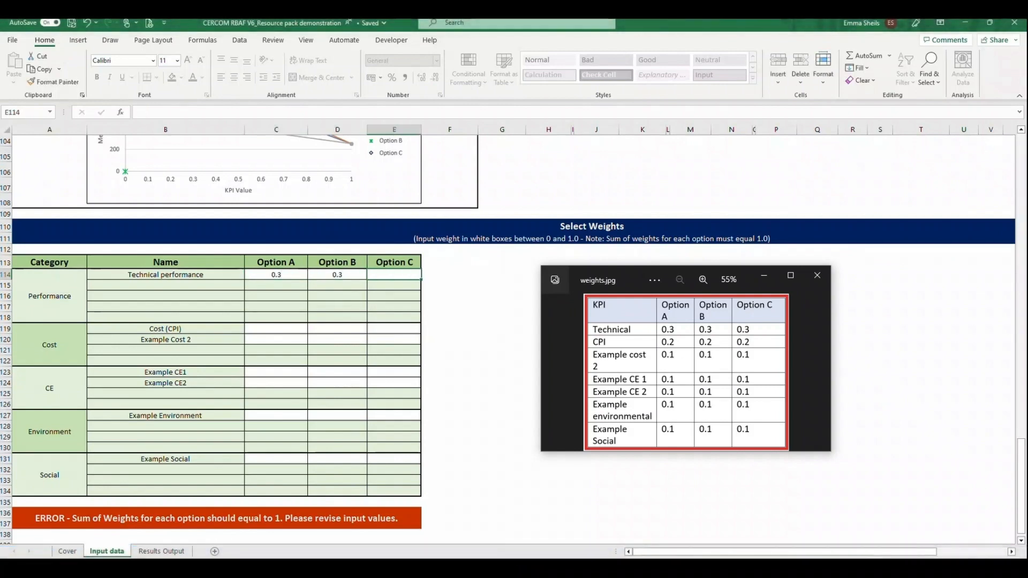
text(0.3)
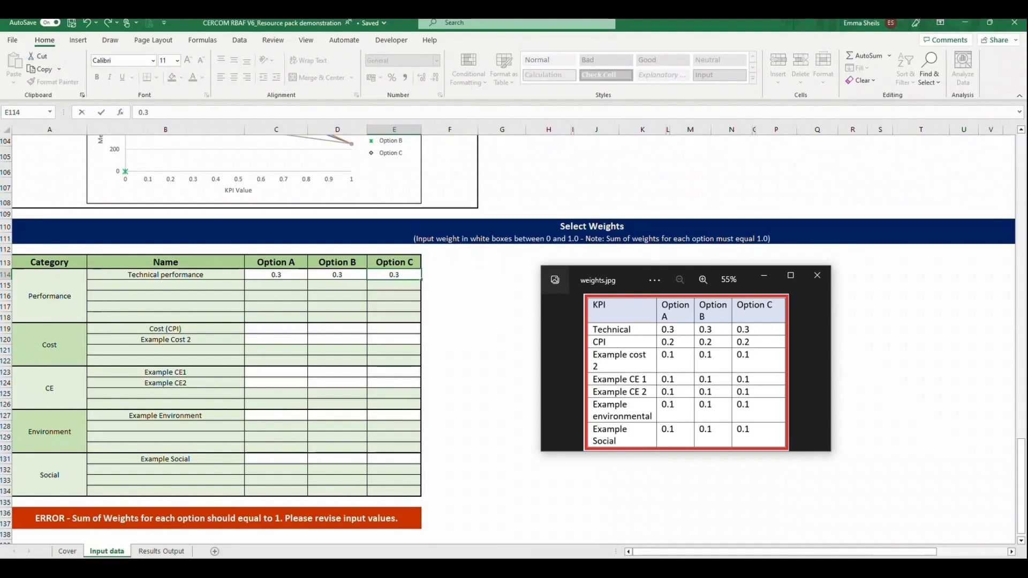
Enter Cost (CPI) weights of 0.2 for Option A, Option B and Option C.
click(275, 328)
text(0.2)
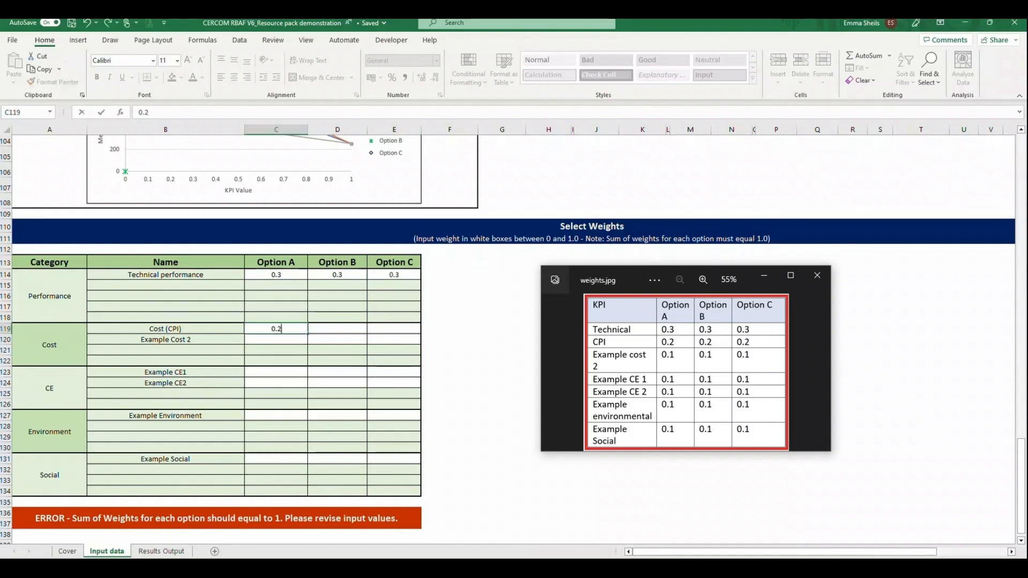
key(Tab)
text(0.2)
key(Tab)
text(0.2)
key(Return)
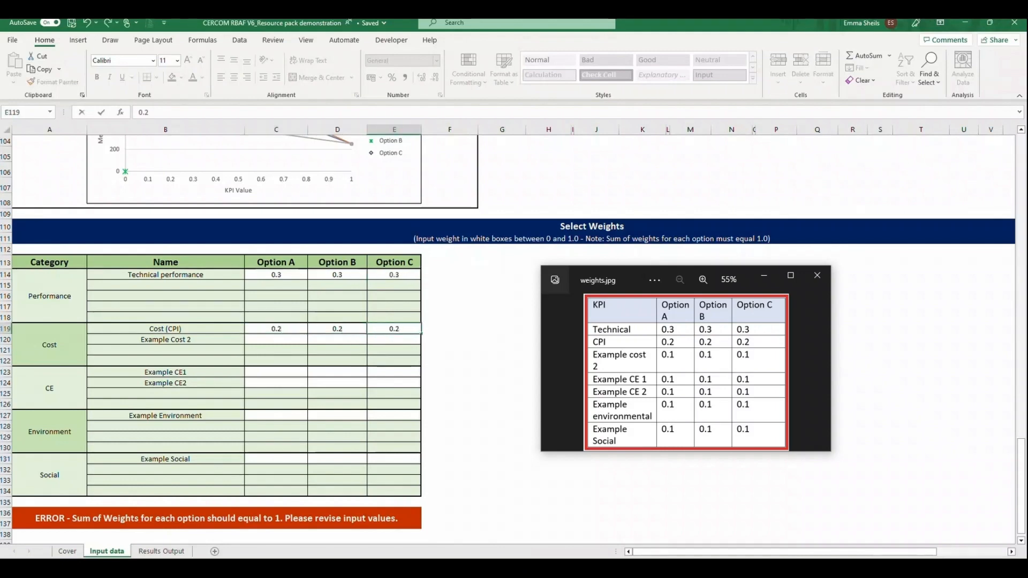
Fill in Example CE1 weights of 0.1 for Options A and B and copy Option A's weight to Option C.
scroll(508, 337, up, 1)
click(275, 404)
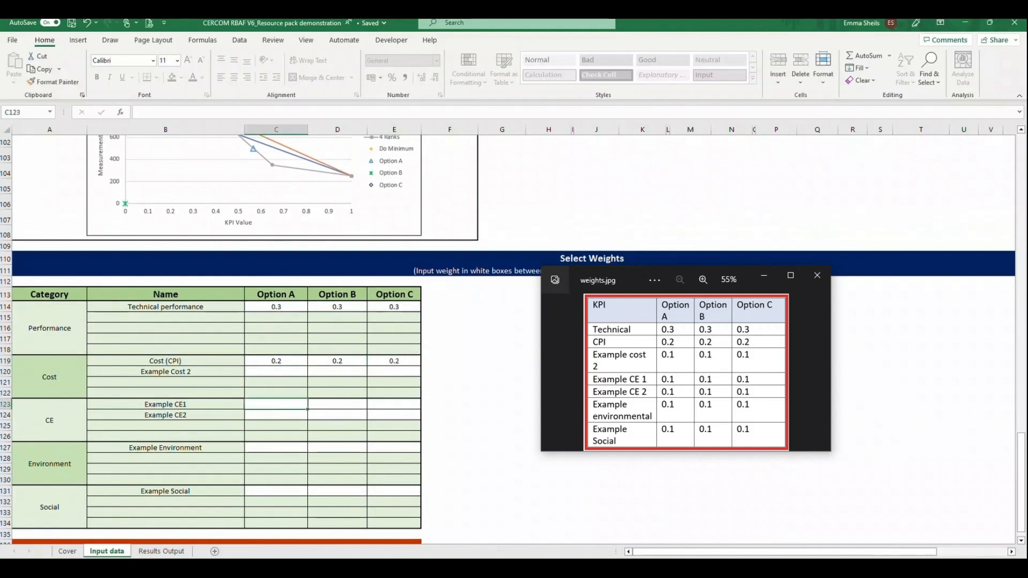
text(0.1)
key(Tab)
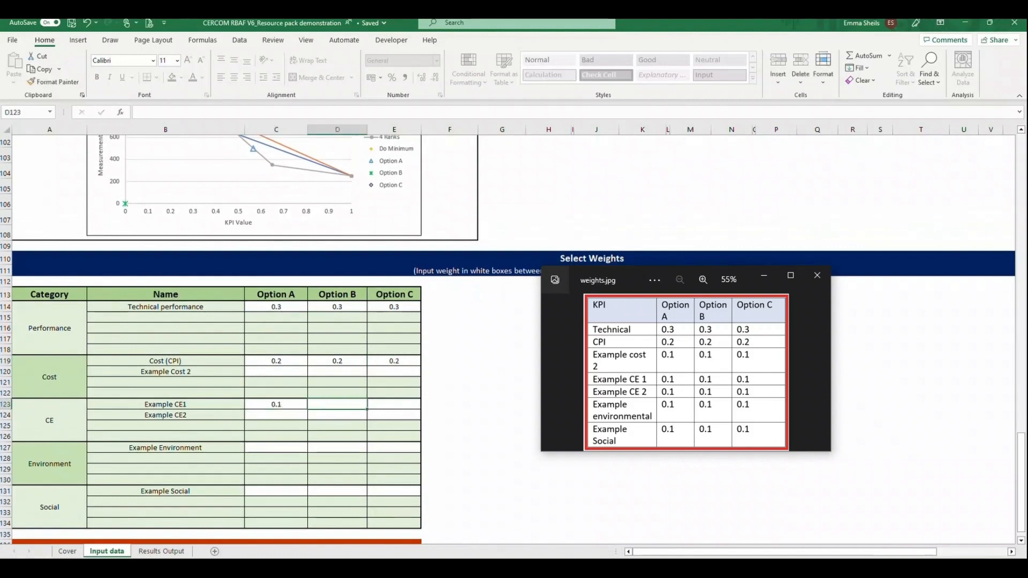
text(0.1)
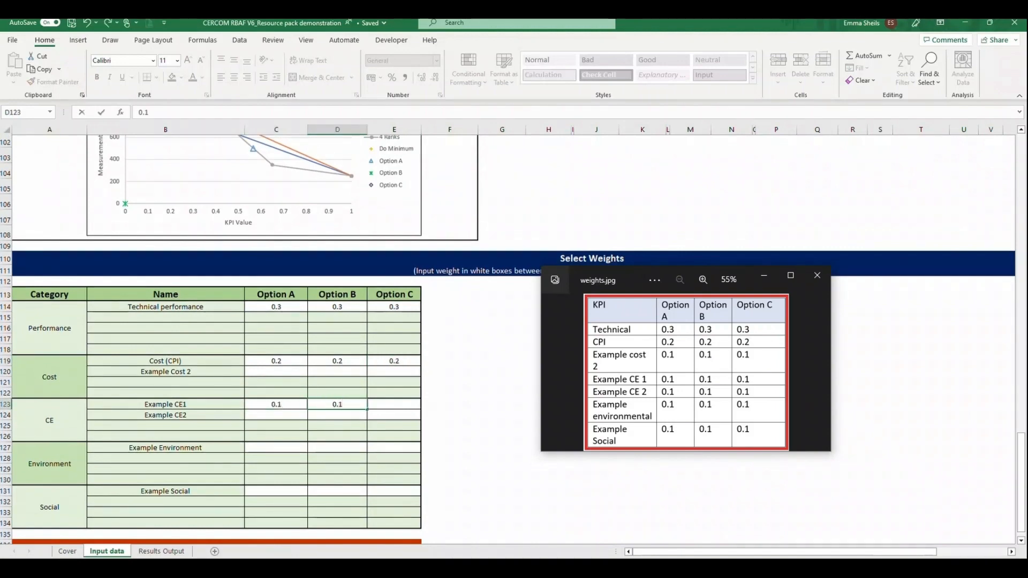
key(Left)
key(ctrl+c)
key(Right)
key(Right)
key(ctrl+v)
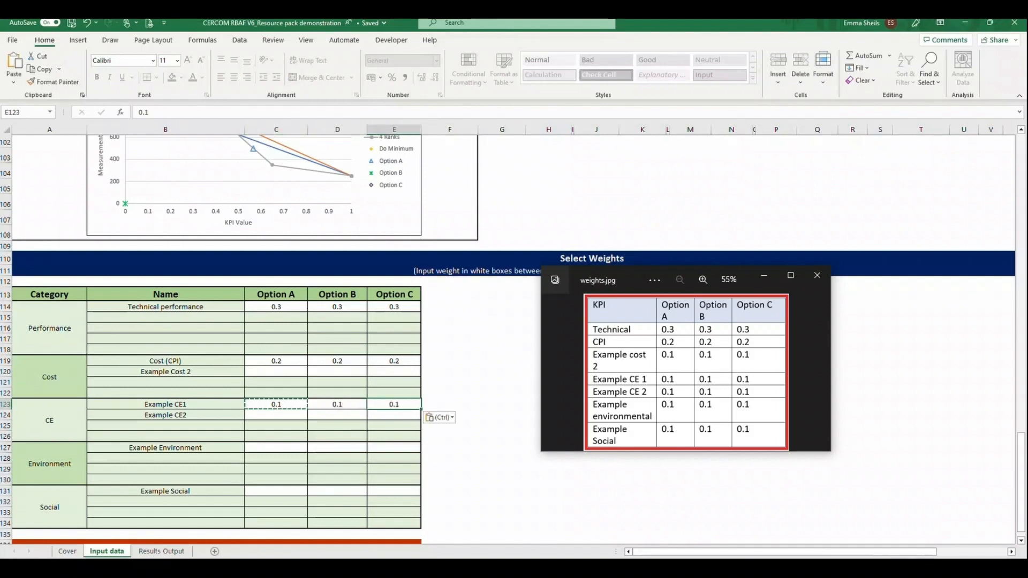
key(Escape)
key(Escape)
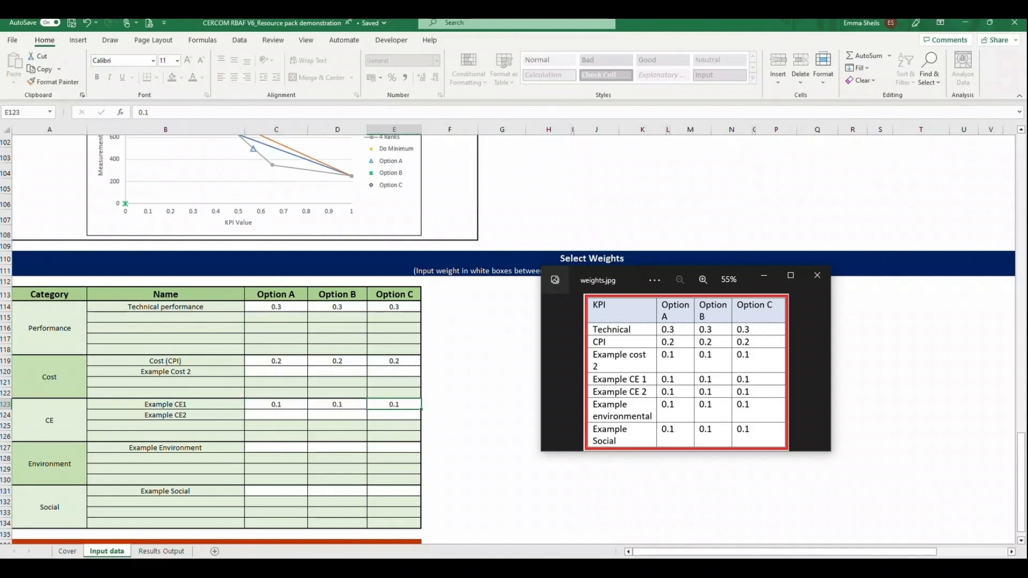
Try to set Option C's Example CE1 weight to 2.
text(2)
key(Return)
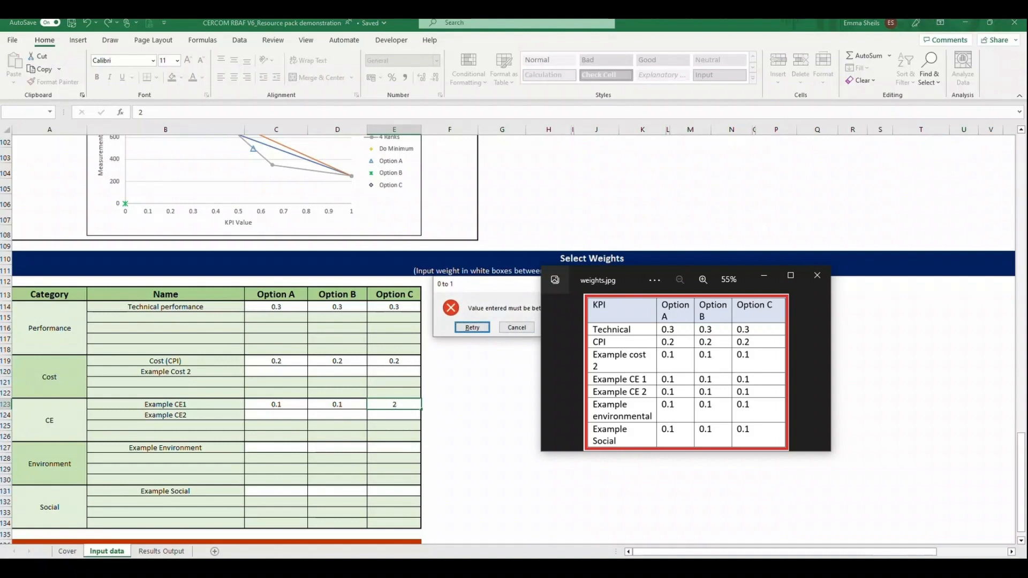
key(Escape)
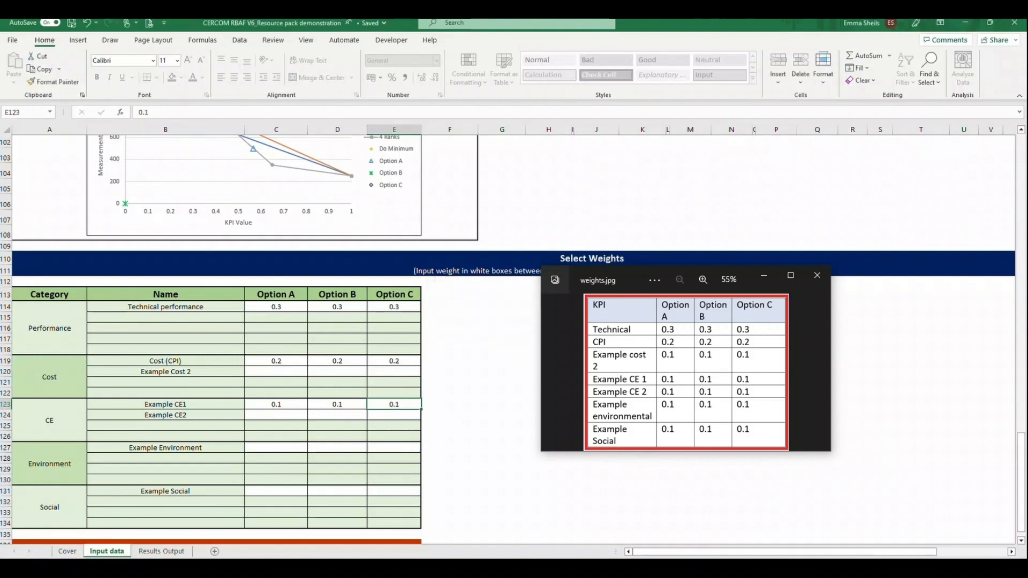
Copy the three Example CE1 weights of 0.1 to the Example CE2 row.
click(276, 415)
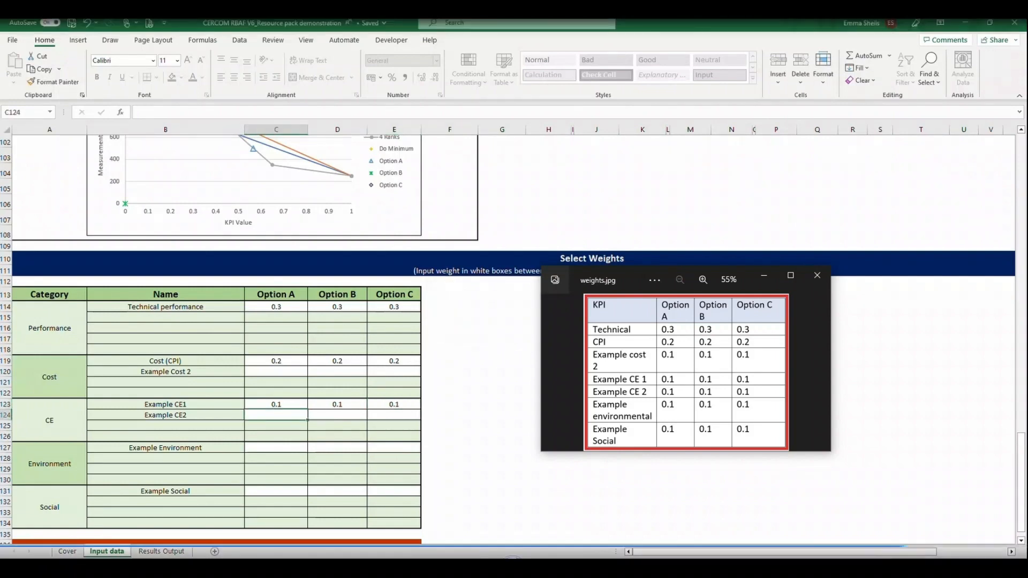
click(276, 404)
drag(276, 404, 394, 405)
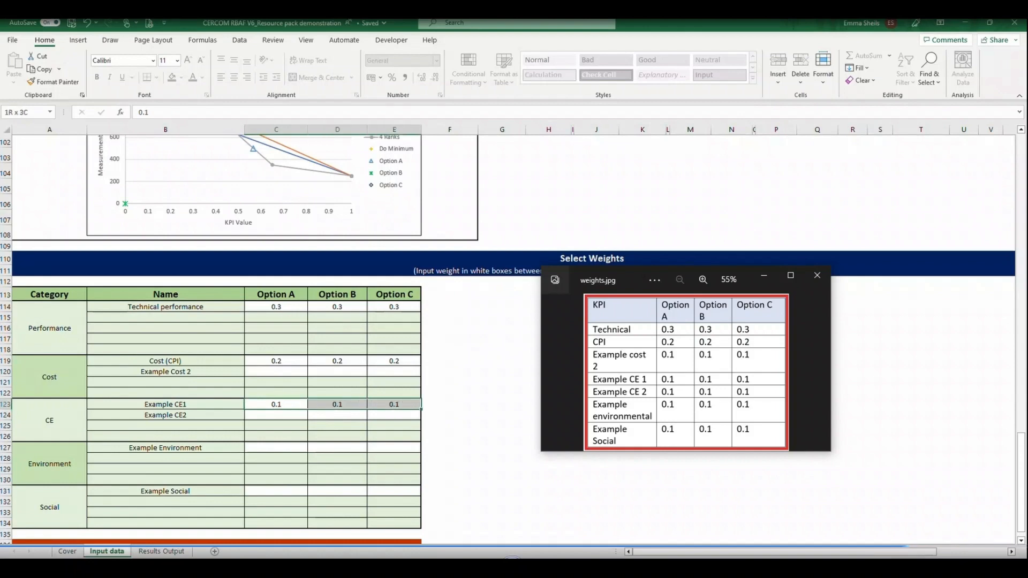
key(ctrl+c)
key(Down)
key(ctrl+v)
Paste the copied 0.1 weights as values only into the Example Environment row.
key(Down)
key(Down)
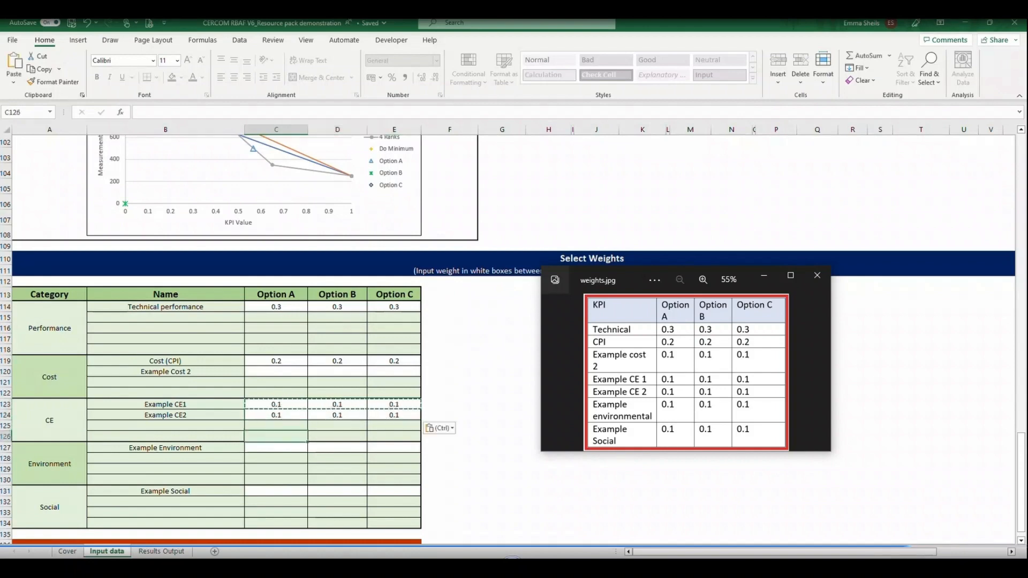
key(Down)
key(alt)
key(e)
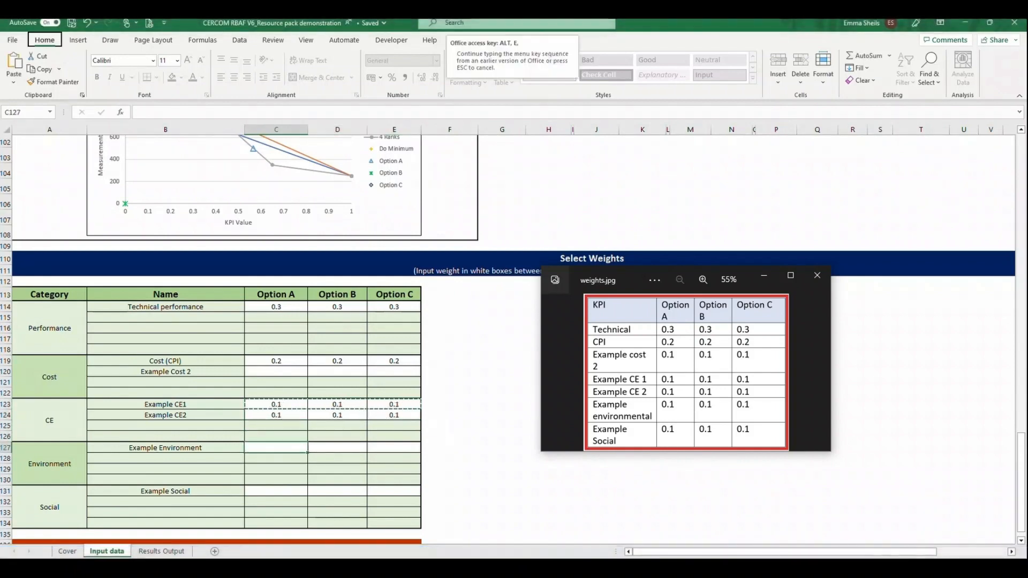
key(s)
key(v)
key(Return)
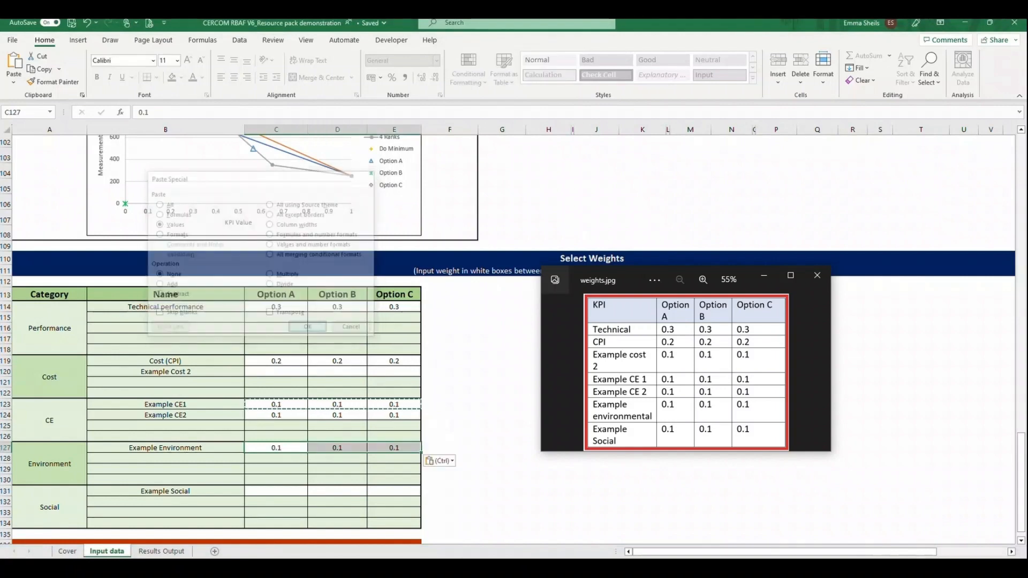
Paste the copied 0.1 weights as values only into the Example Social row.
key(Down)
key(Down)
key(Down)
key(Down)
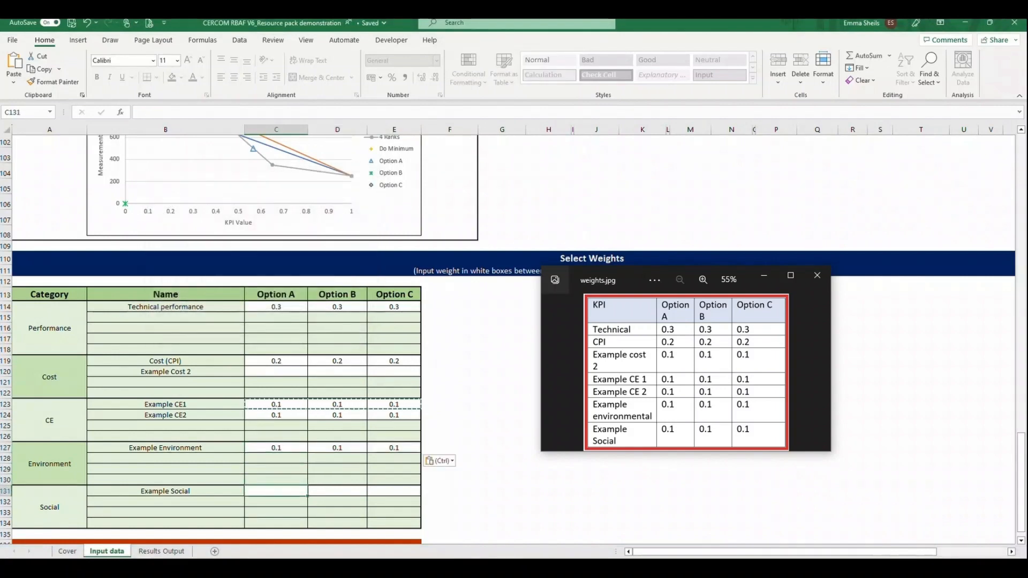
key(alt)
key(e)
key(s)
key(v)
key(Return)
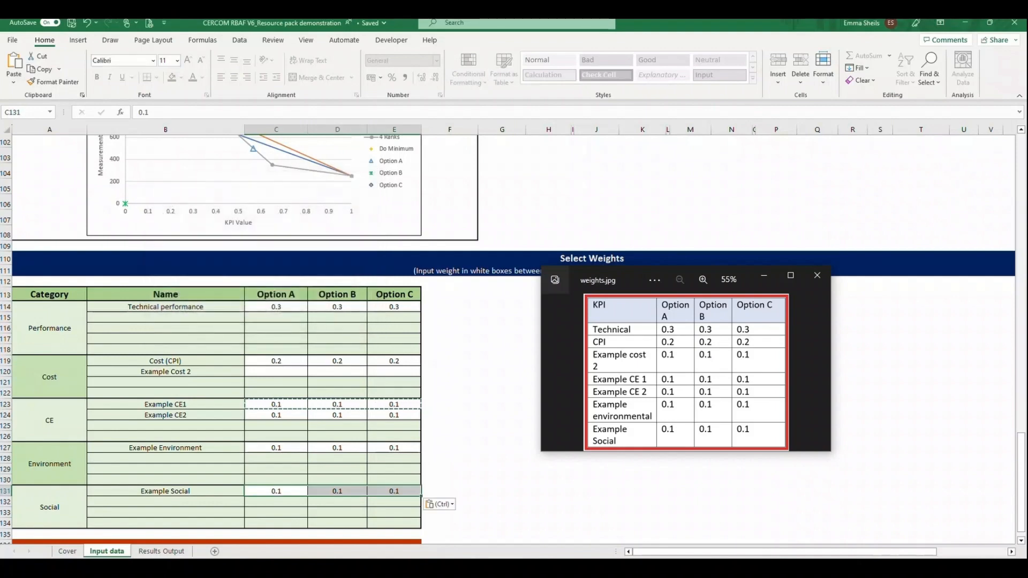
Enter Example Cost 2 weights of 0.1 for Option A, Option B and Option C.
scroll(508, 262, down, 2)
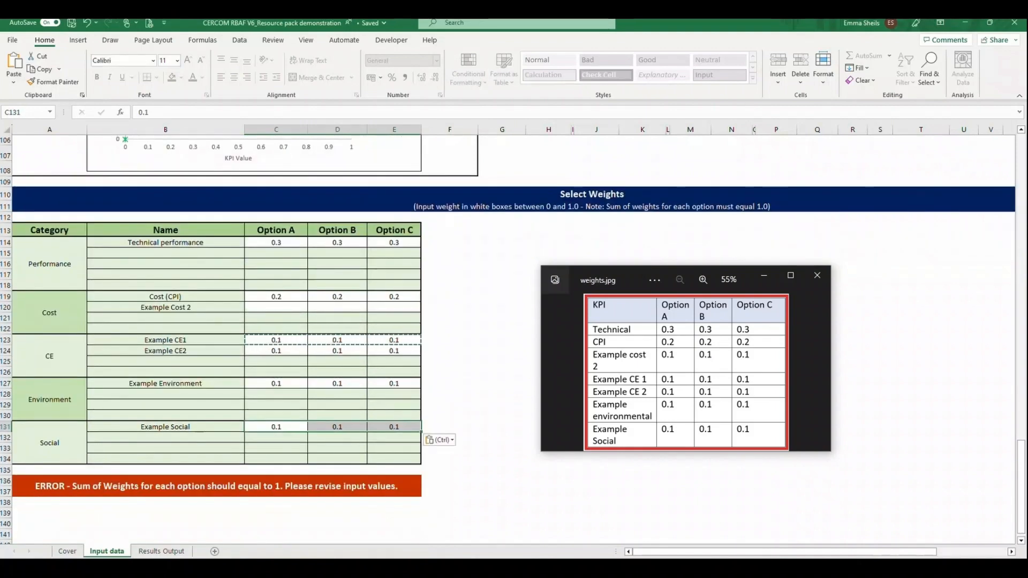
click(276, 307)
text(0.1)
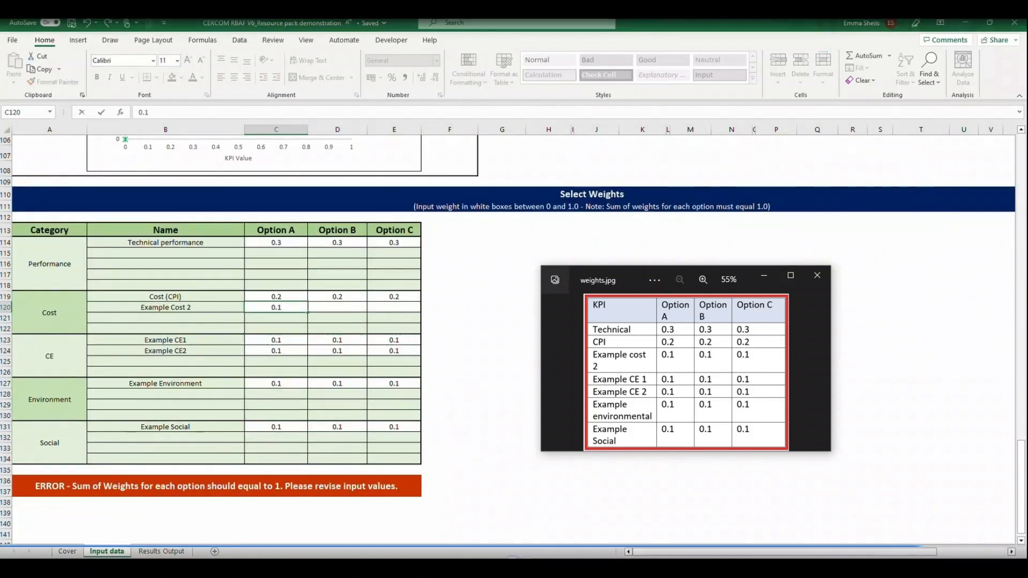
key(Tab)
text(0.1)
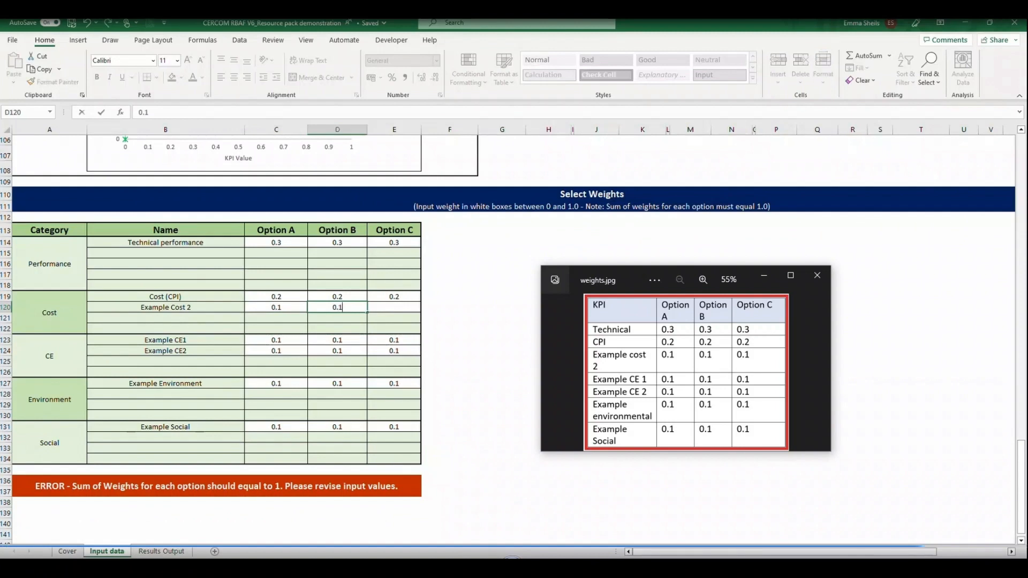
key(Tab)
text(0.1)
key(Down)
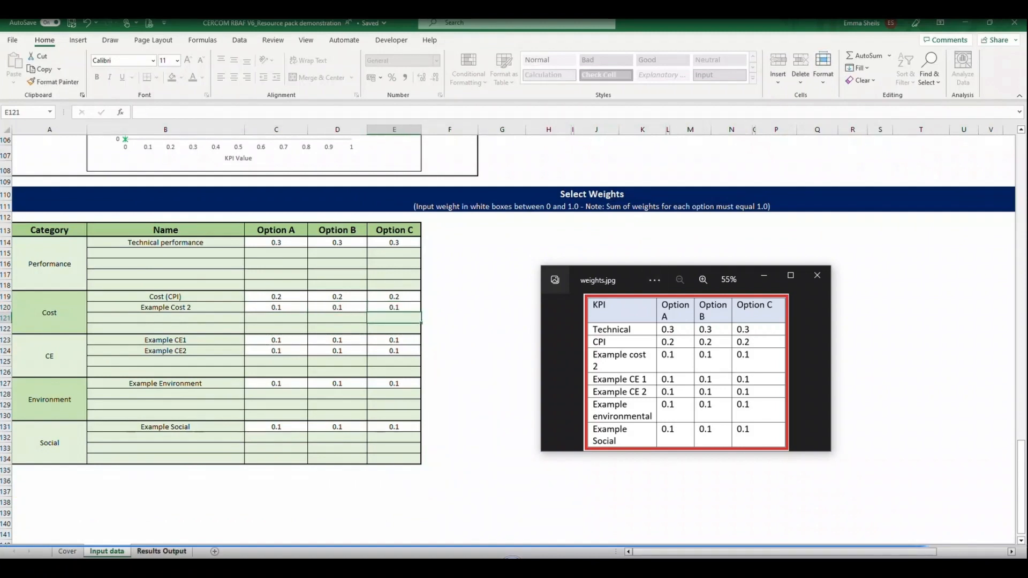
View the Results Output sheet, set Option A's Example Social weight to 0.5 on Input data, and check the effect on the results.
click(162, 551)
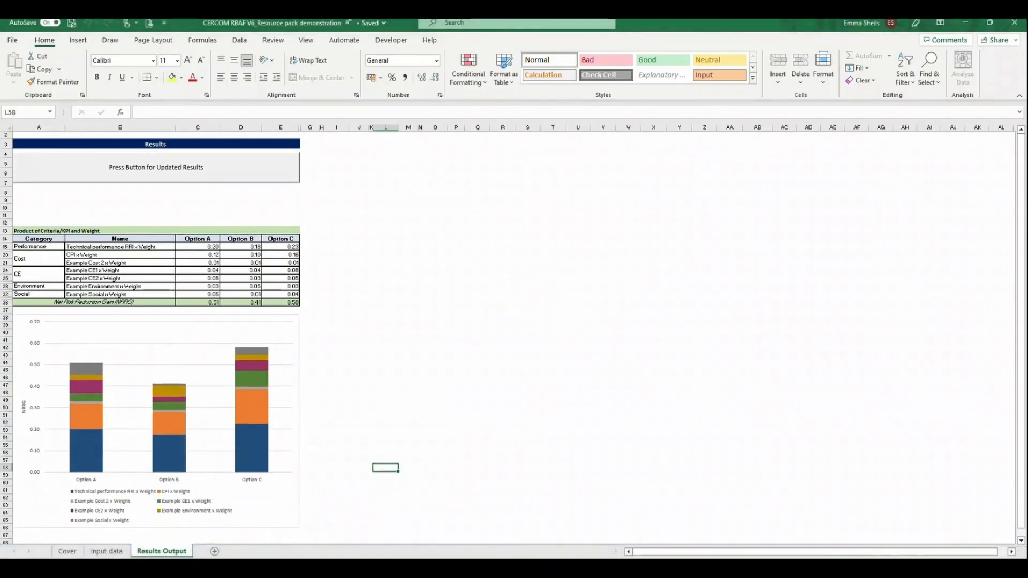
click(107, 551)
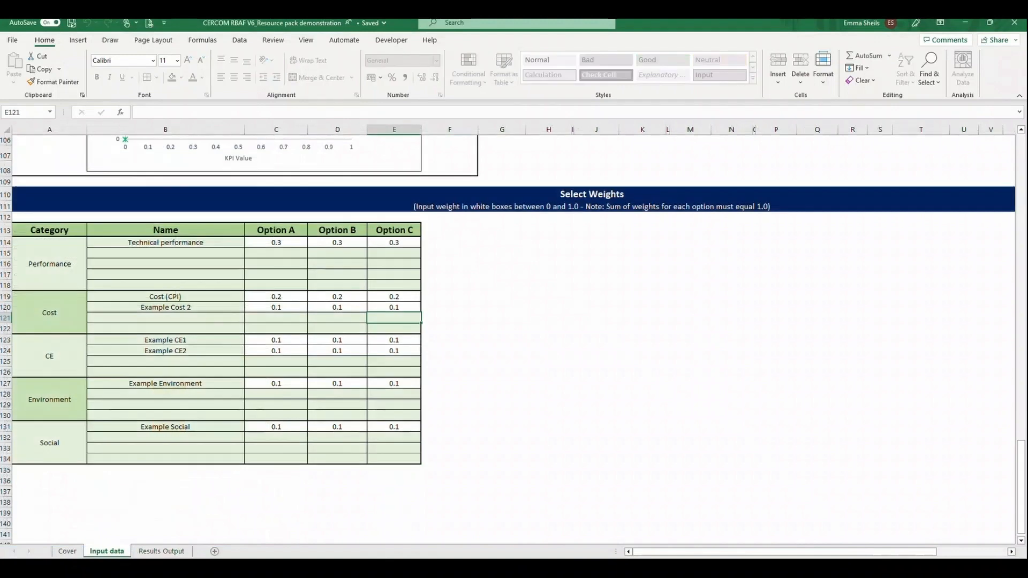
click(276, 427)
text(0.5)
key(Return)
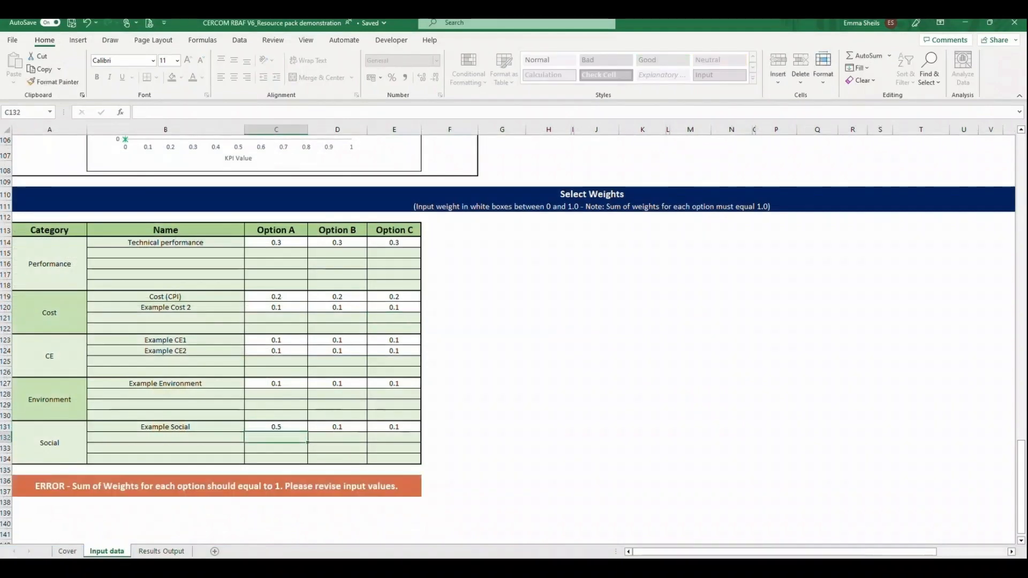
key(ctrl+Page_Down)
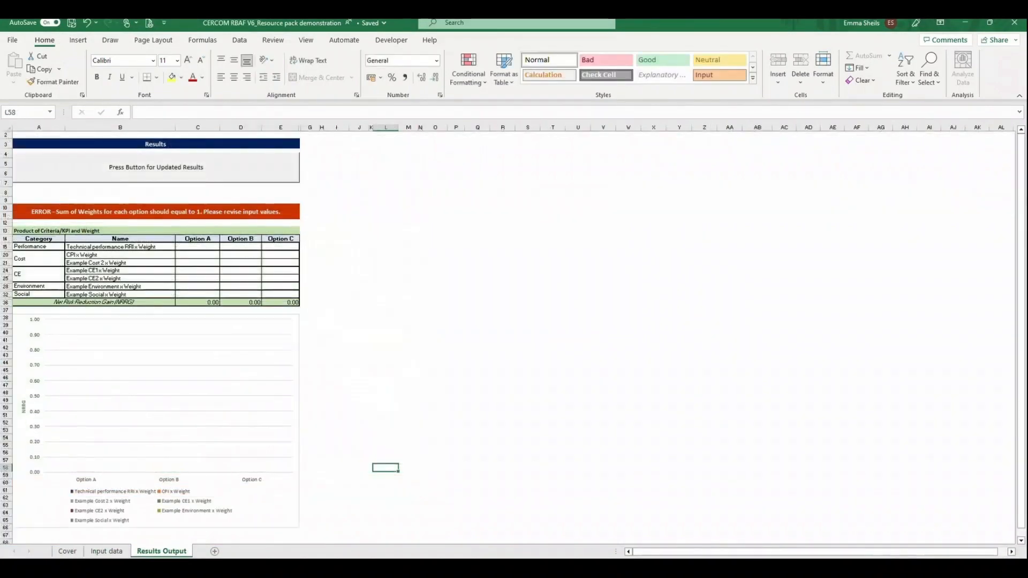
click(156, 211)
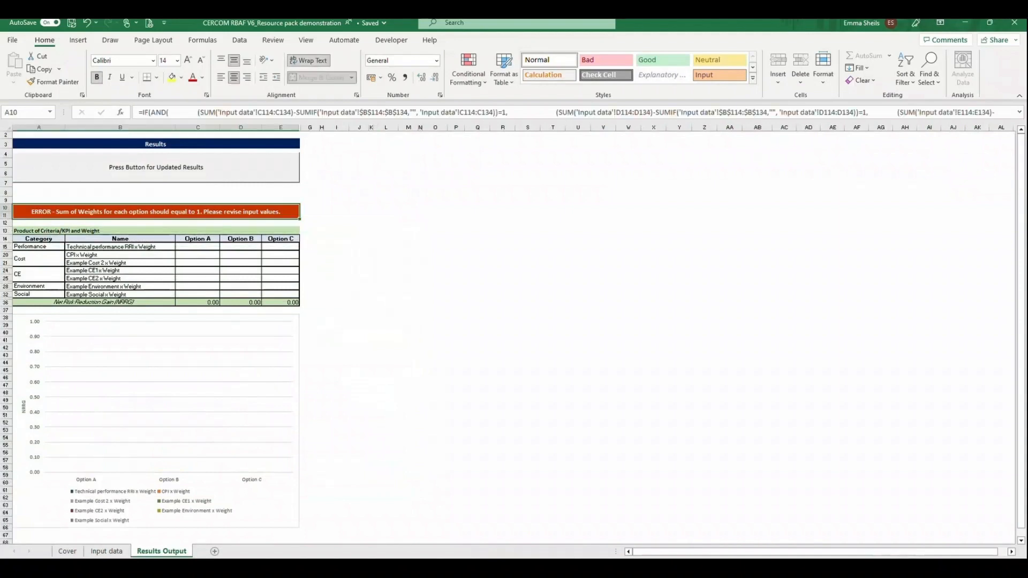
Return to the Input data sheet and set Option A's Example Social weight back to 0.1.
key(ctrl+Page_Up)
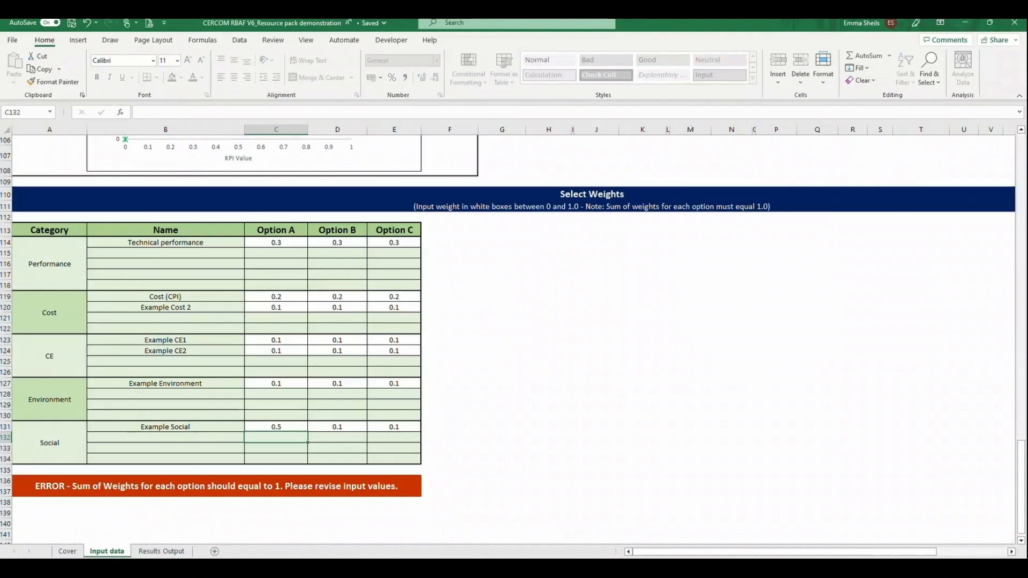
key(Up)
text(0.1)
key(Return)
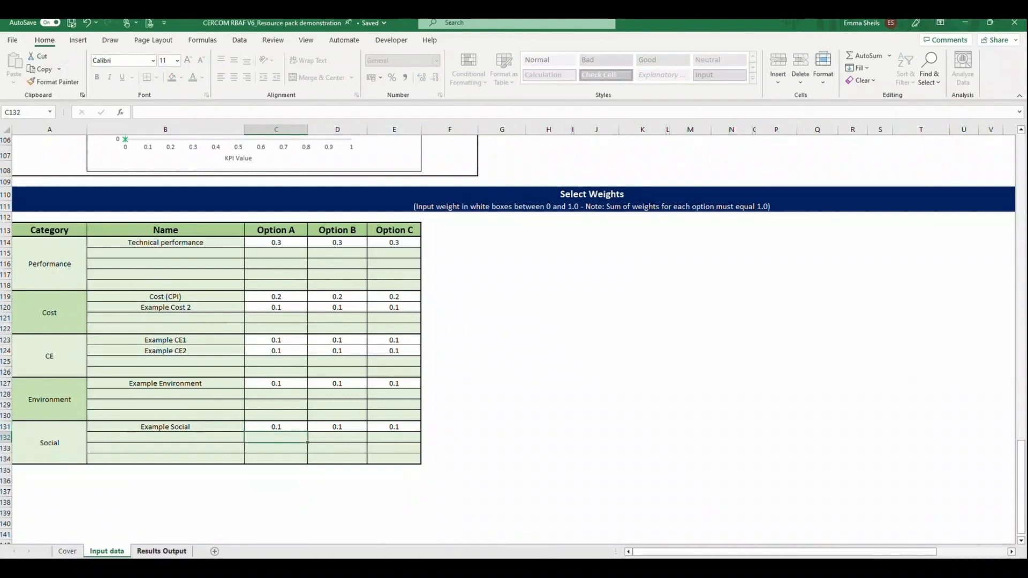
Examine the Product of Criteria/KPI and Weight table on the Results Output sheet, including its Net Risk Reduction Gain (NRRG) row.
key(ctrl+Page_Down)
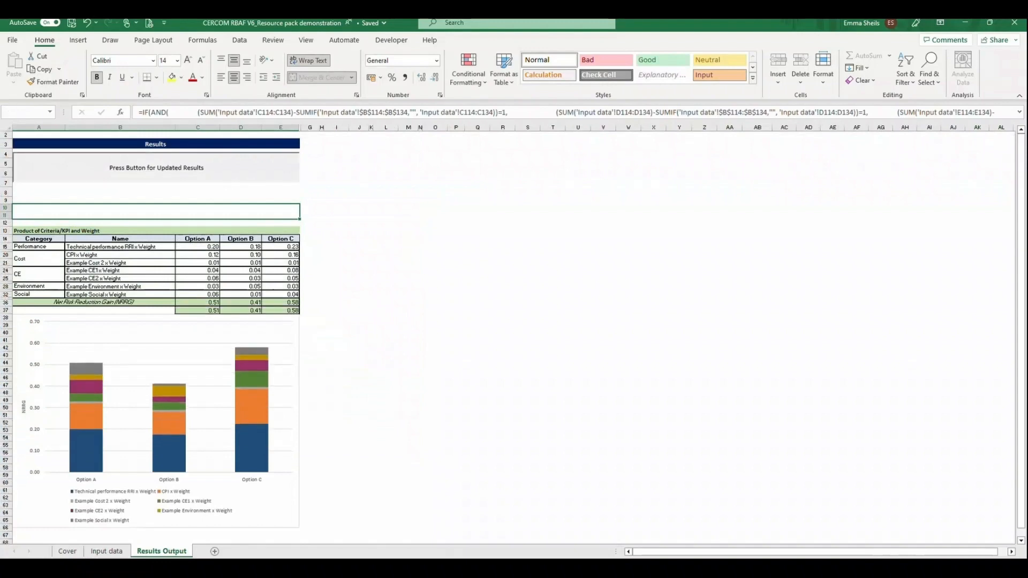
click(358, 208)
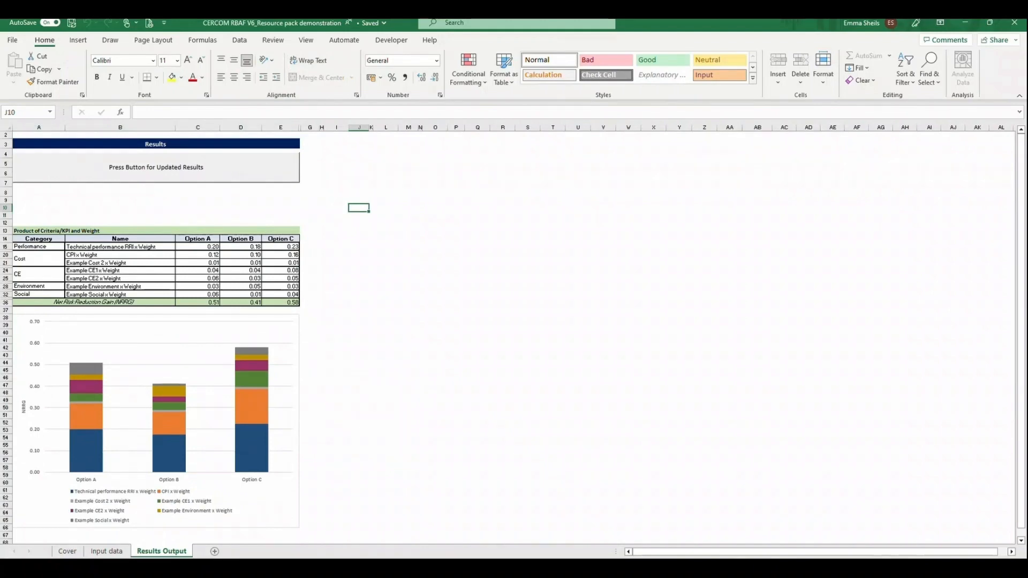
mouse_move(32, 247)
mouse_down()
mouse_move(284, 292)
mouse_move(283, 302)
mouse_up()
click(336, 294)
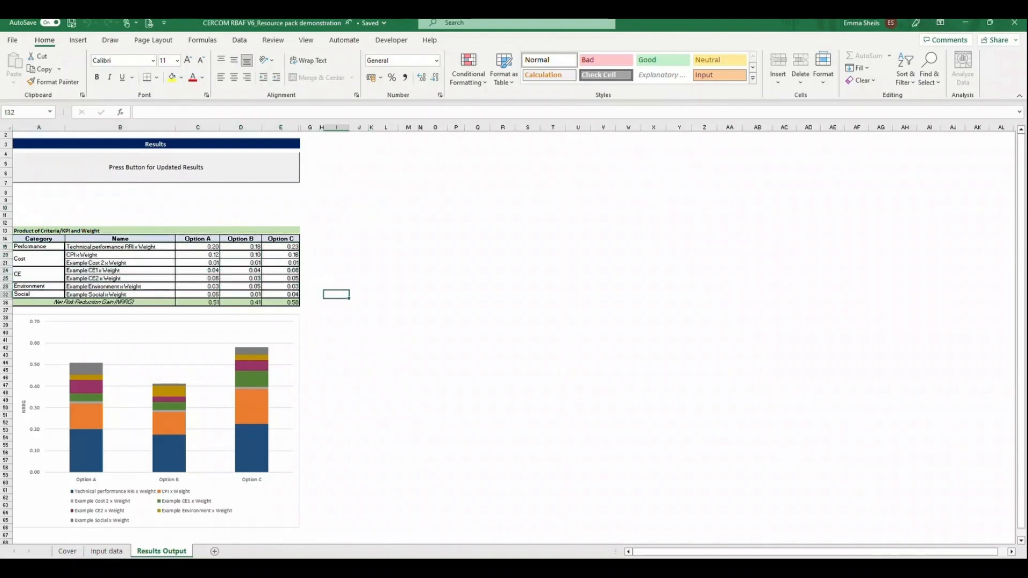
drag(94, 303, 281, 303)
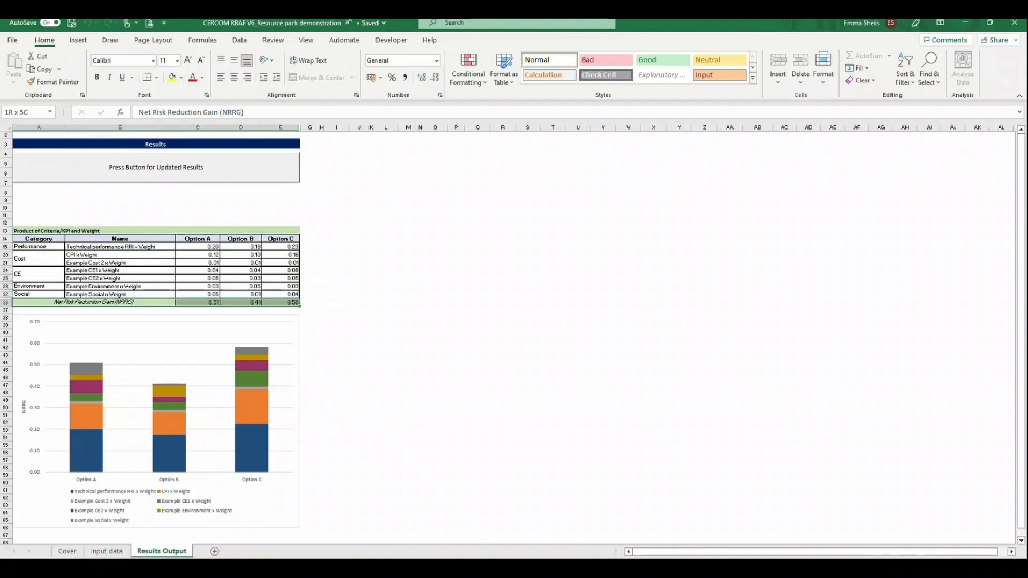
click(358, 348)
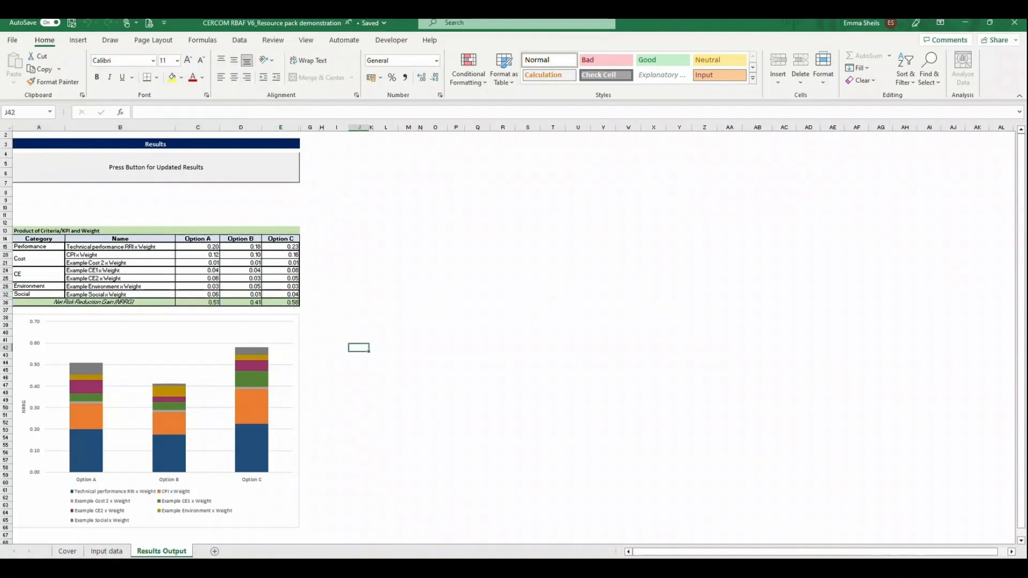
Examine Option C's Net Risk Reduction Gain total and compare the three options in the results table and stacked NRRG chart.
scroll(514, 332, up, 5)
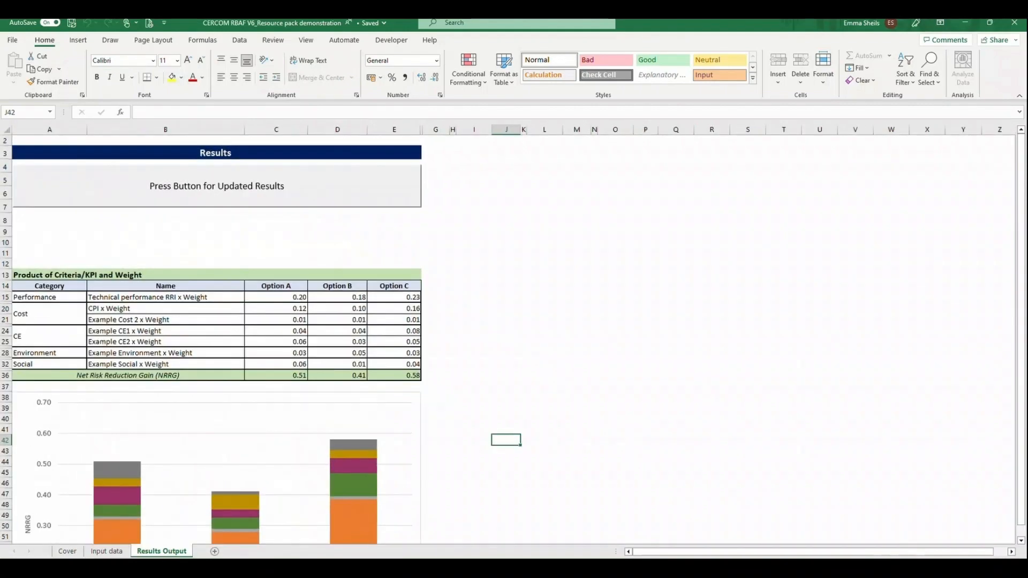
scroll(244, 334, down, 2)
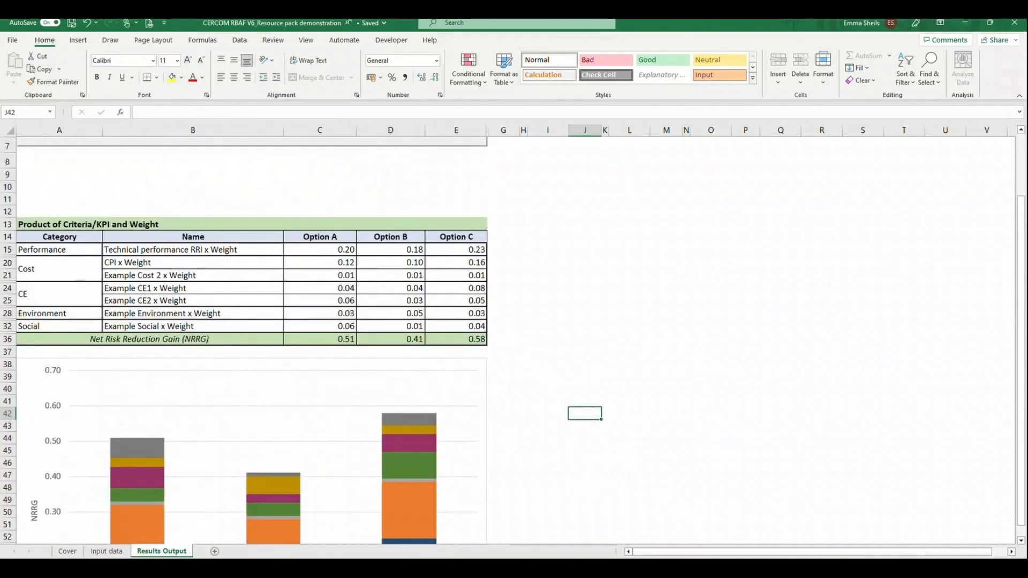
click(456, 339)
scroll(244, 339, down, 4)
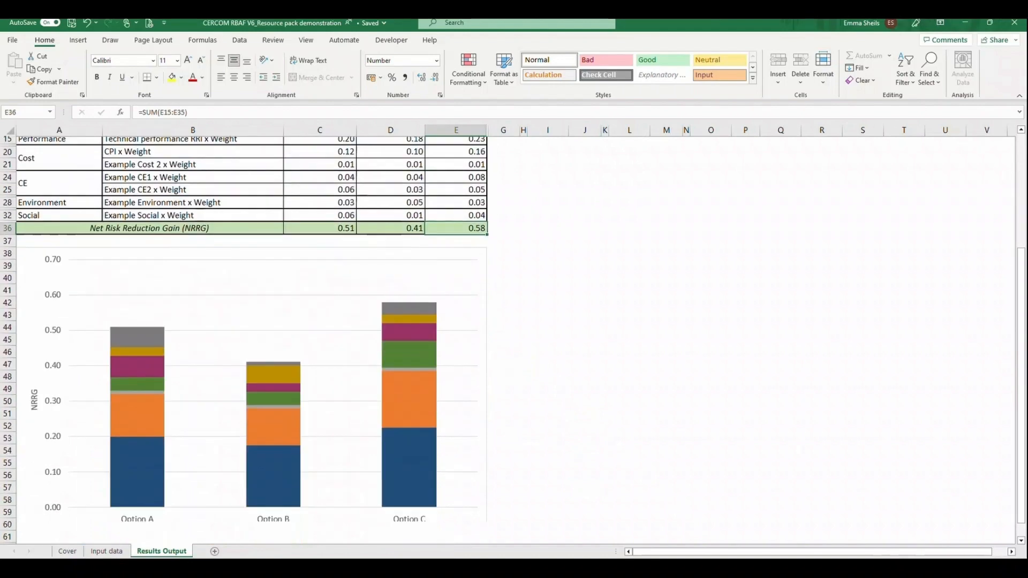
scroll(244, 339, down, 1)
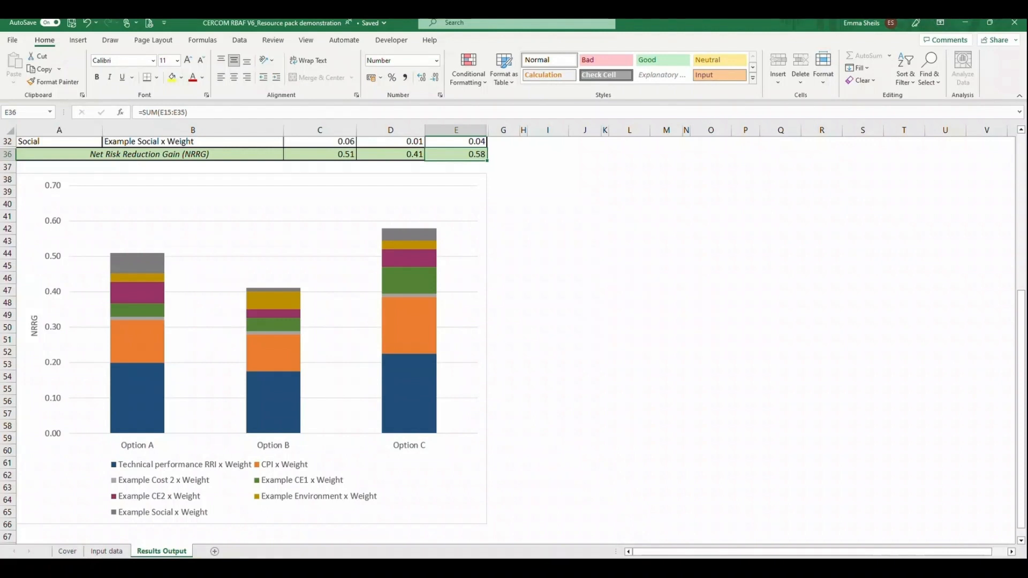
mouse_move(423, 386)
scroll(513, 337, up, 5)
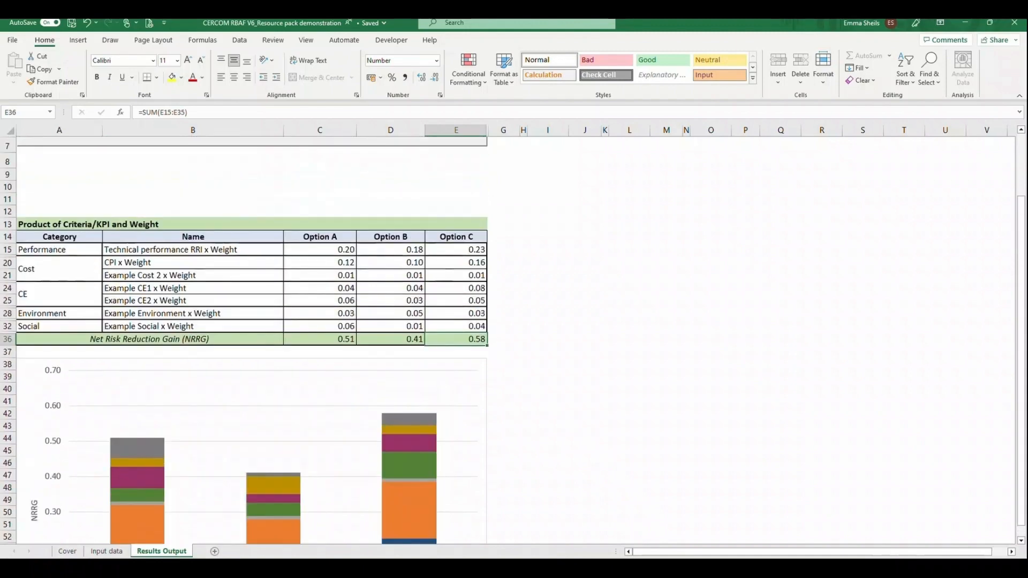
scroll(513, 337, up, 2)
scroll(513, 337, down, 2)
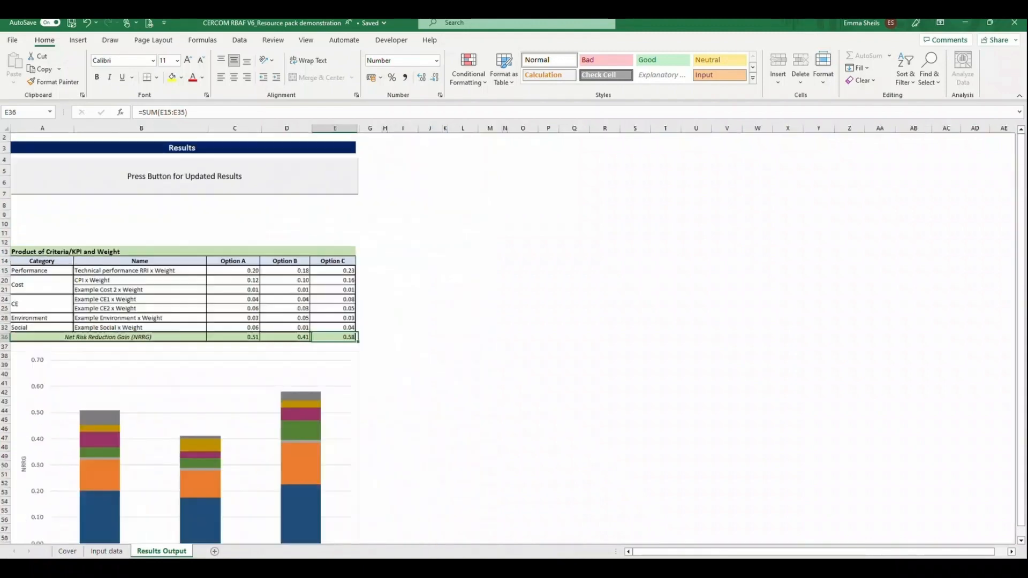
scroll(513, 337, down, 1)
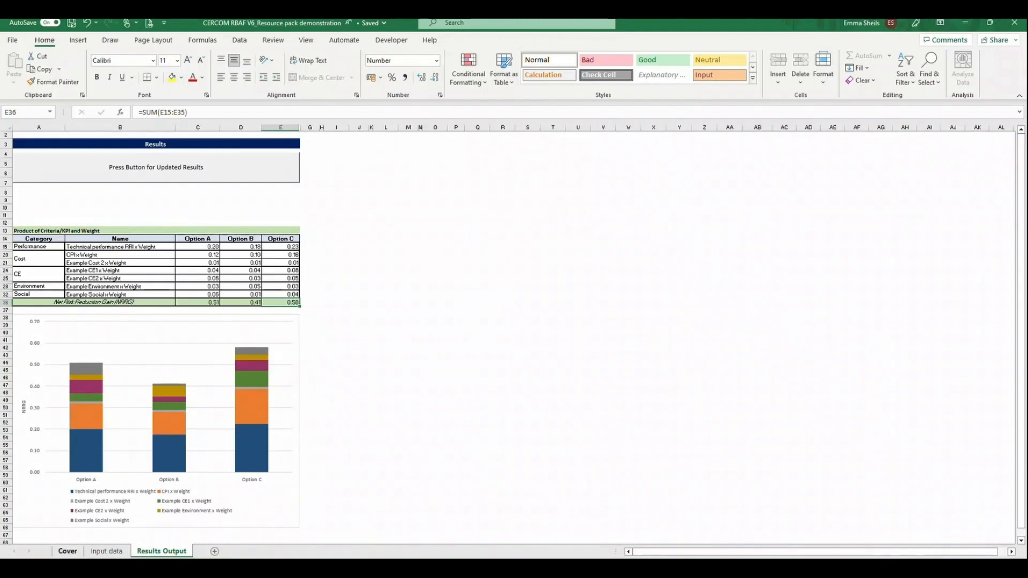
Return to the Cover sheet and view its beginning with the framework title and Description of Model.
click(68, 551)
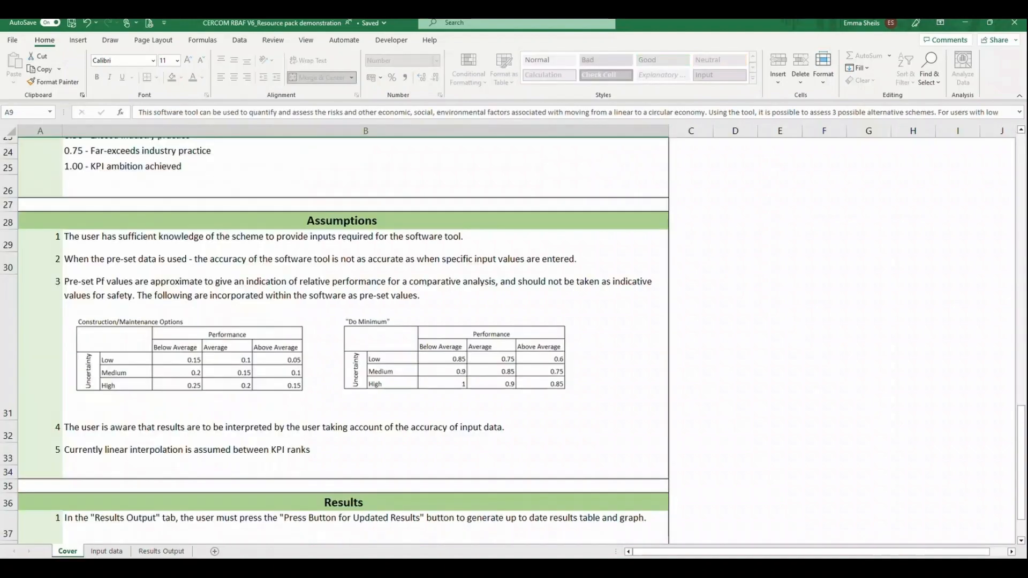
scroll(342, 340, up, 10)
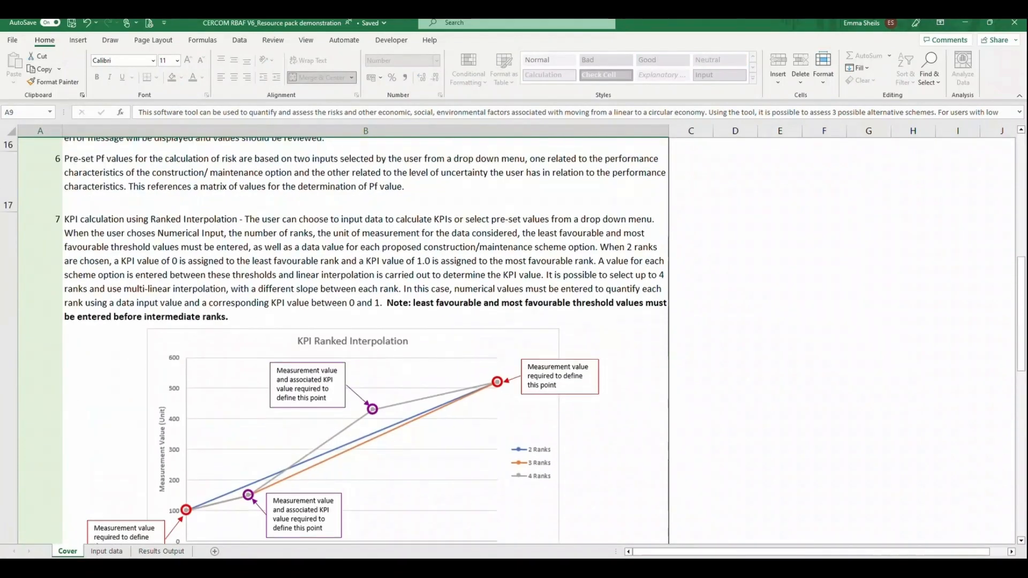
scroll(342, 341, up, 5)
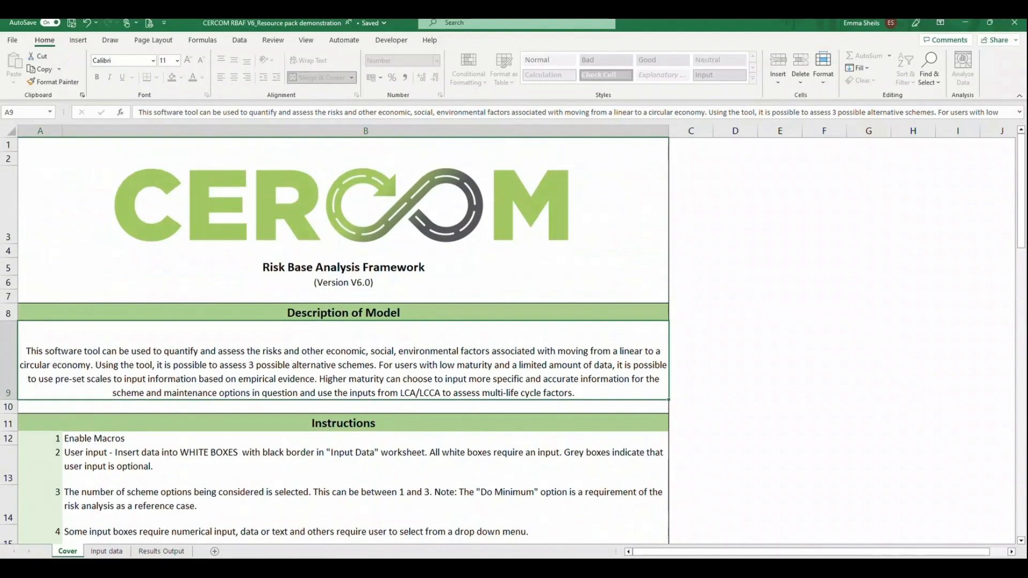